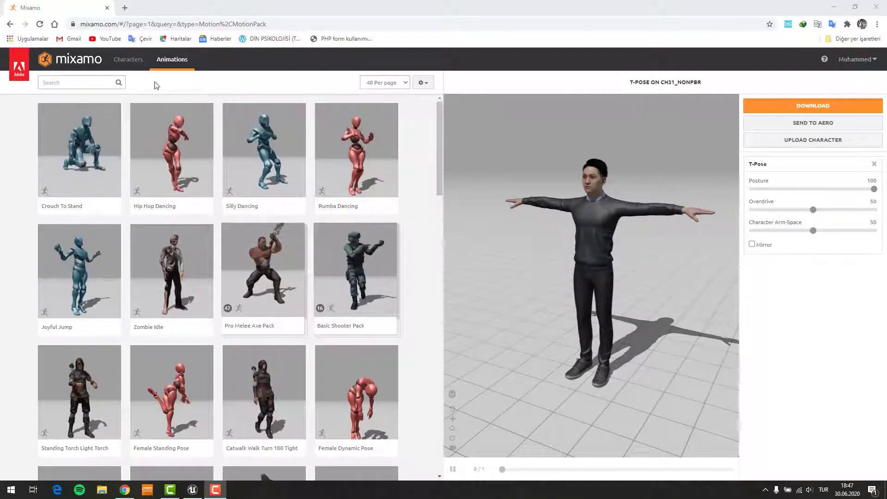
- Search Mixamo for 't pose' and download the T-Pose as FBX with skin at 30 fps
{"action": "left_click", "coordinate": [81, 82]}
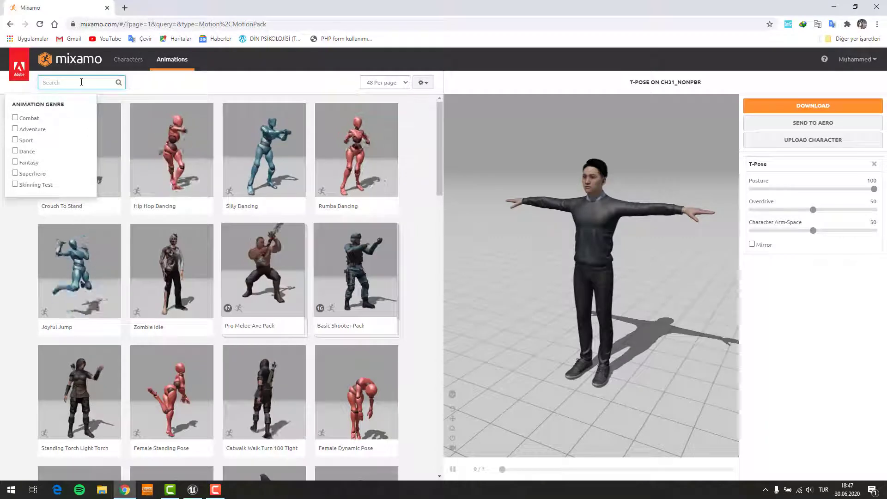
{"action": "type", "text": "t pose"}
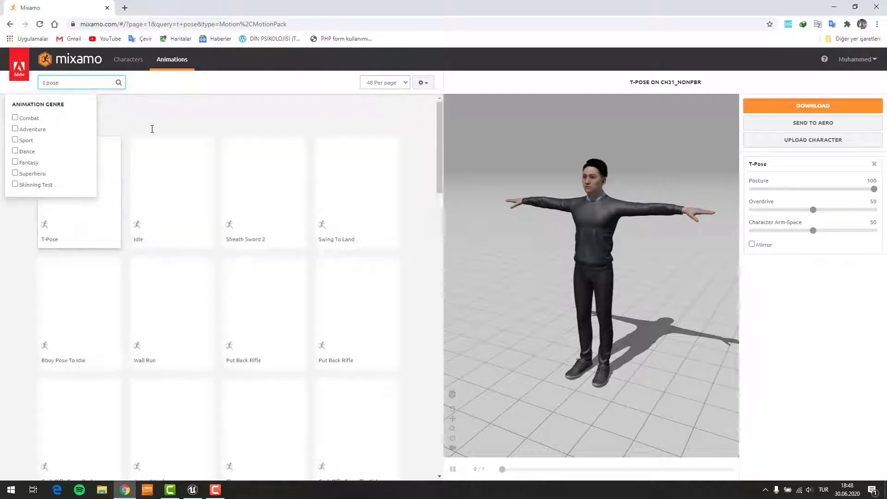
{"action": "key", "text": "Return"}
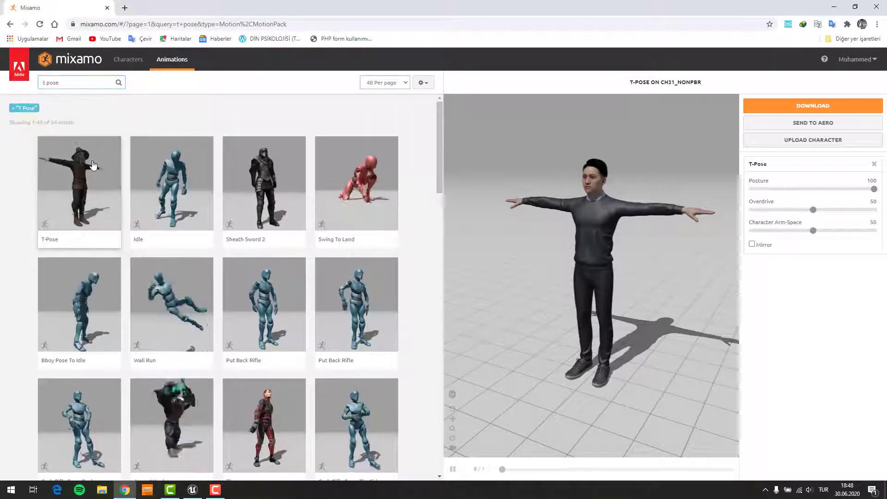
{"action": "left_click", "coordinate": [92, 165]}
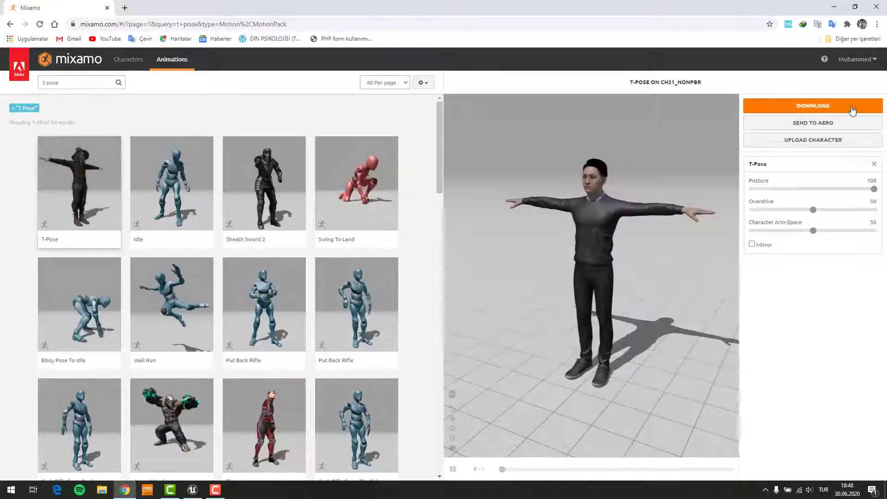
{"action": "left_click", "coordinate": [852, 106]}
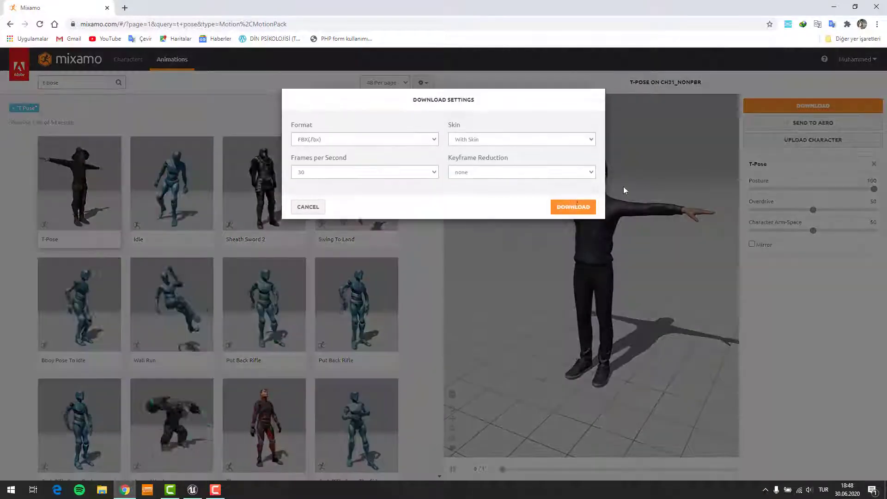
{"action": "left_click", "coordinate": [575, 208]}
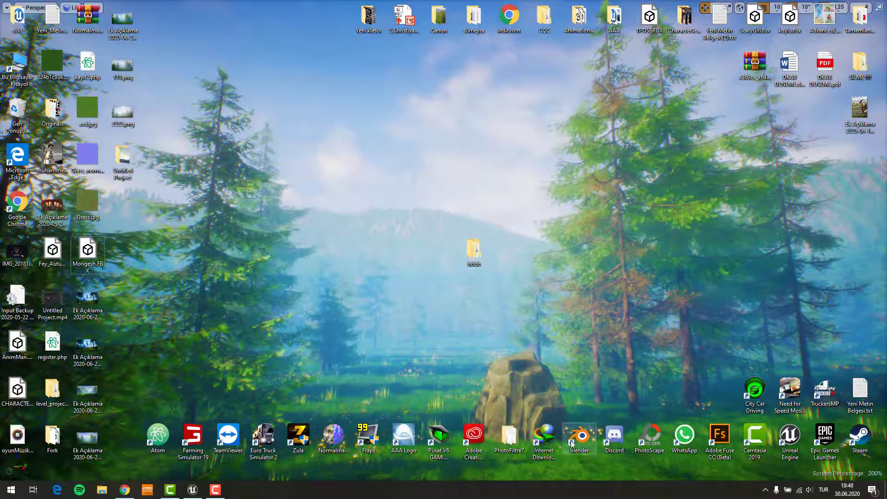
- Launch Blender, delete the default Camera, Cube and Light, and show the viewport sidebar
{"action": "double_click", "coordinate": [571, 443]}
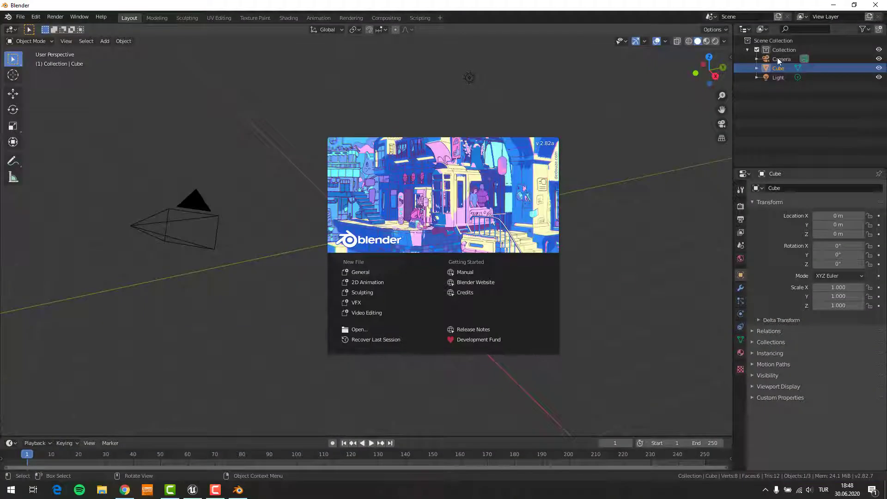
{"action": "left_click", "coordinate": [777, 58]}
{"action": "left_click", "coordinate": [777, 59]}
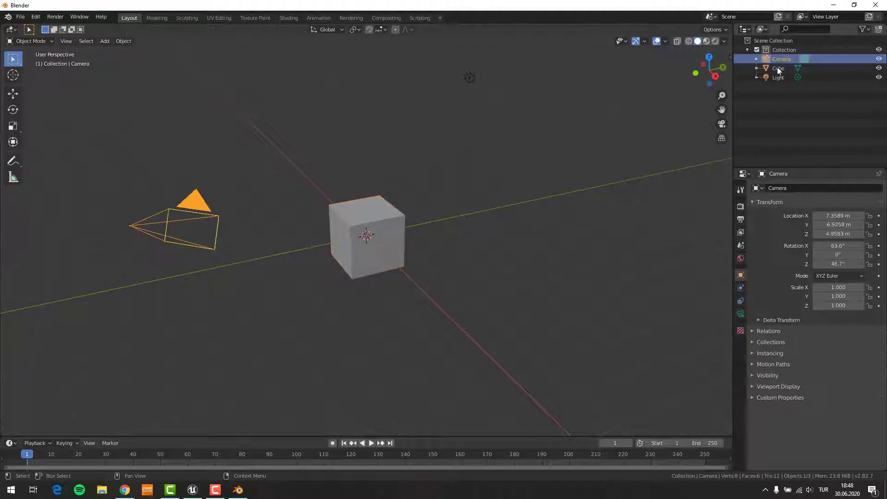
{"action": "left_click", "coordinate": [778, 78], "text": "shift"}
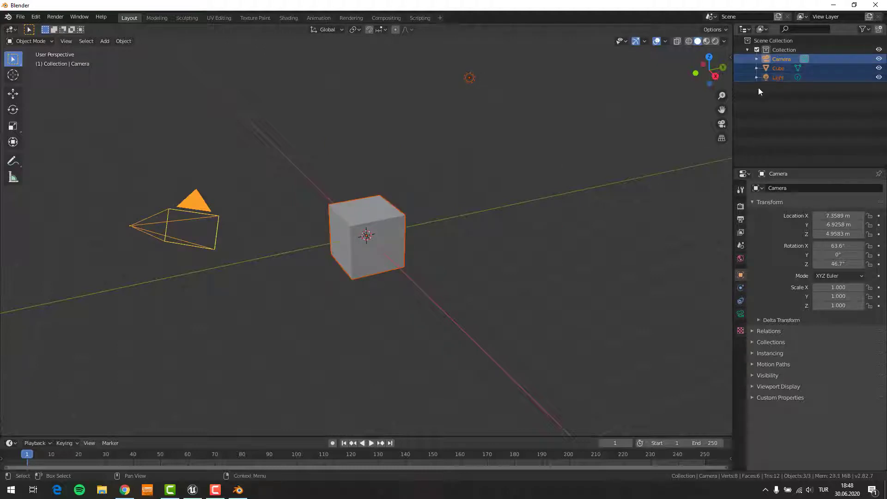
{"action": "right_click", "coordinate": [769, 77]}
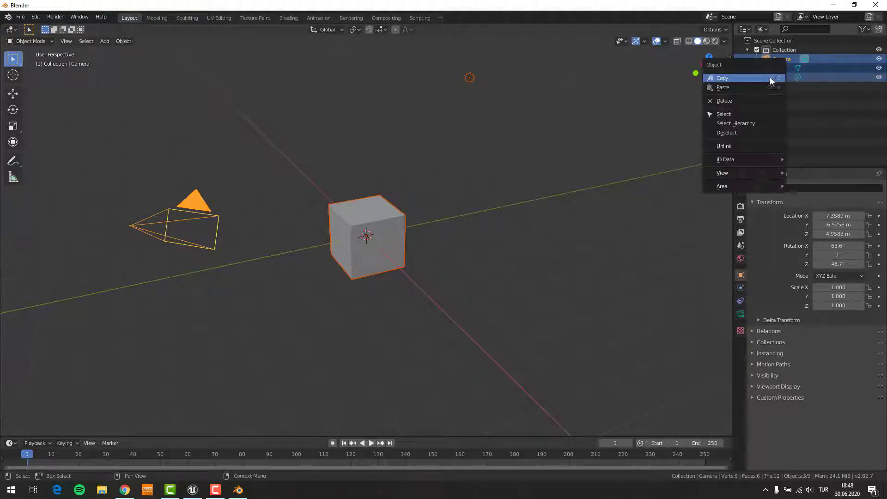
{"action": "left_click", "coordinate": [744, 95]}
{"action": "left_click", "coordinate": [732, 53]}
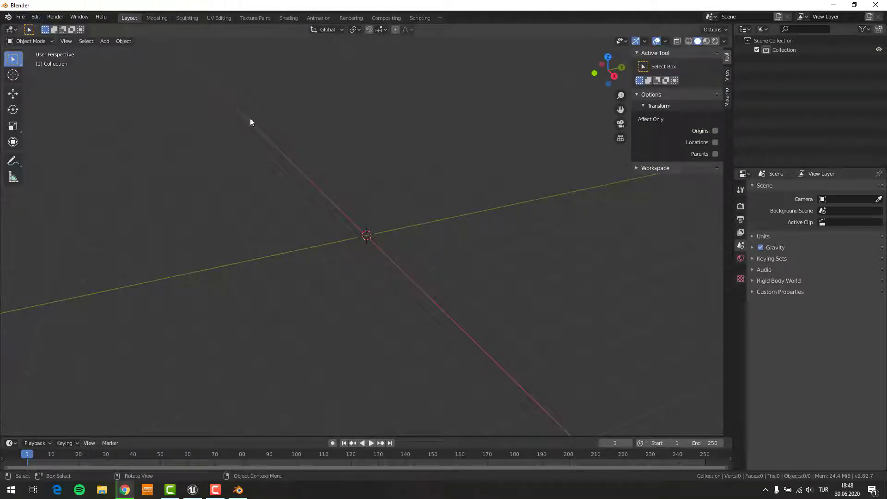
- Enable the Animation: Mixamo Converter add-on in Preferences and widen its Mixamo Rootbaker sidebar panel
{"action": "left_click", "coordinate": [32, 19]}
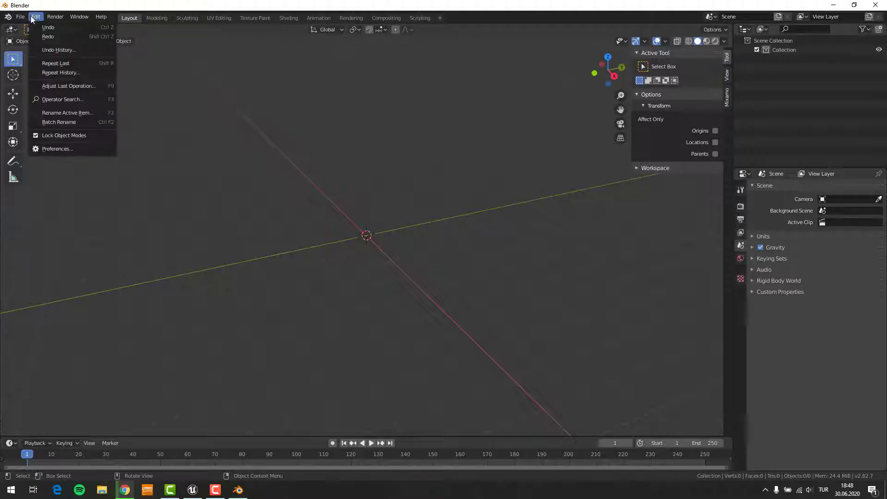
{"action": "left_click", "coordinate": [45, 149]}
{"action": "left_click", "coordinate": [231, 49]}
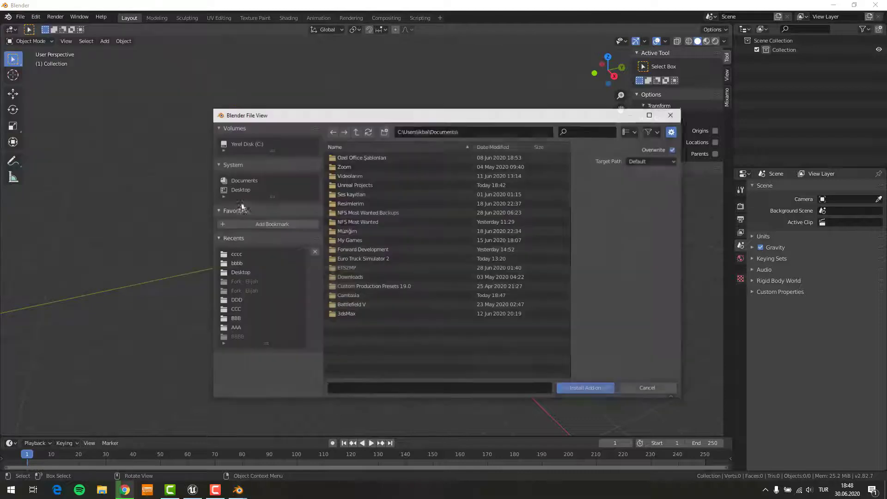
{"action": "left_click", "coordinate": [229, 191]}
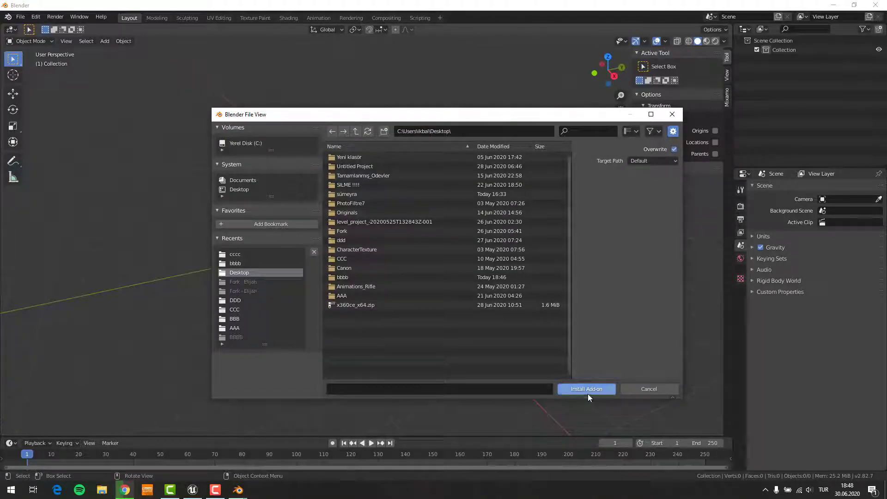
{"action": "left_click", "coordinate": [636, 392]}
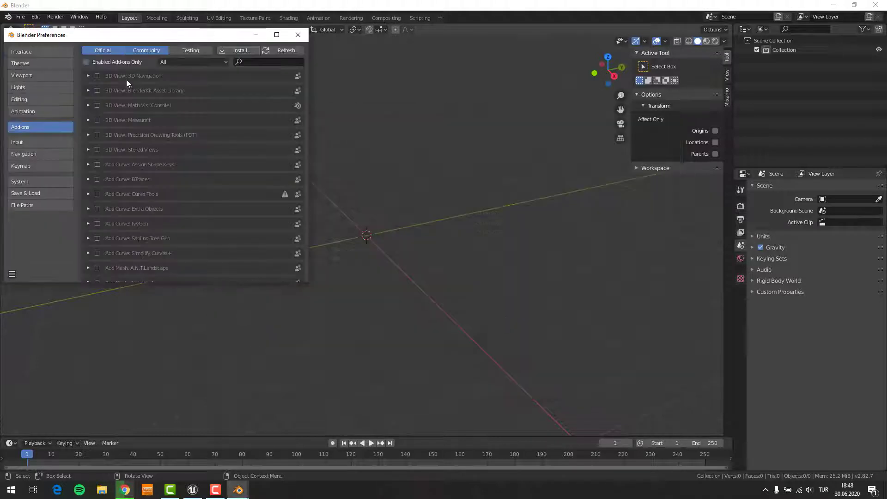
{"action": "scroll", "coordinate": [135, 147], "scroll_direction": "down", "scroll_amount": 5}
{"action": "left_click", "coordinate": [129, 194]}
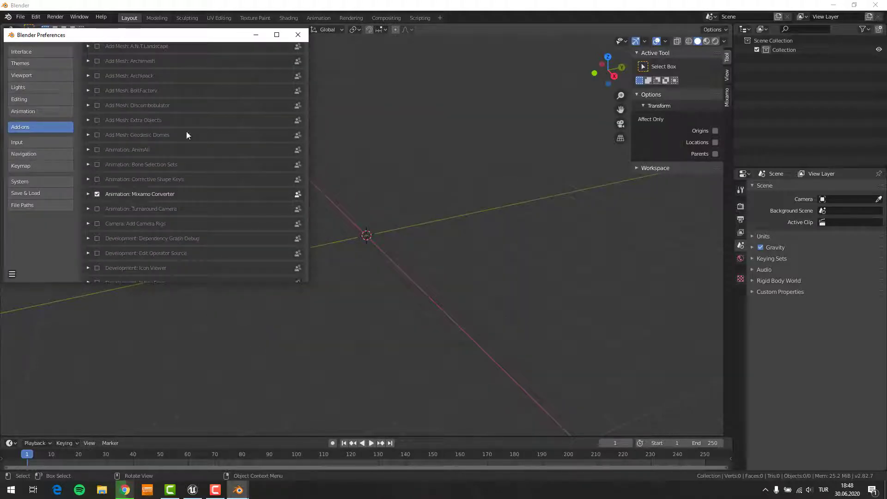
{"action": "left_click", "coordinate": [297, 35]}
{"action": "left_click", "coordinate": [728, 96]}
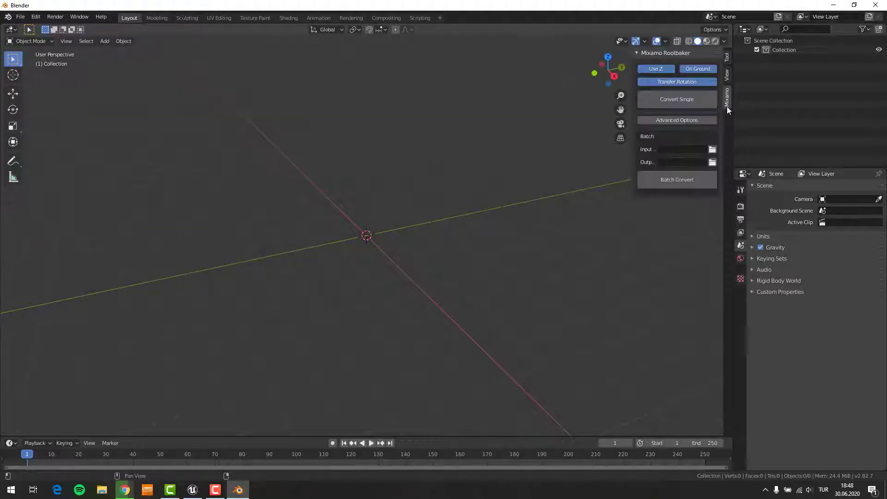
{"action": "left_click_drag", "start_coordinate": [635, 148], "coordinate": [431, 148]}
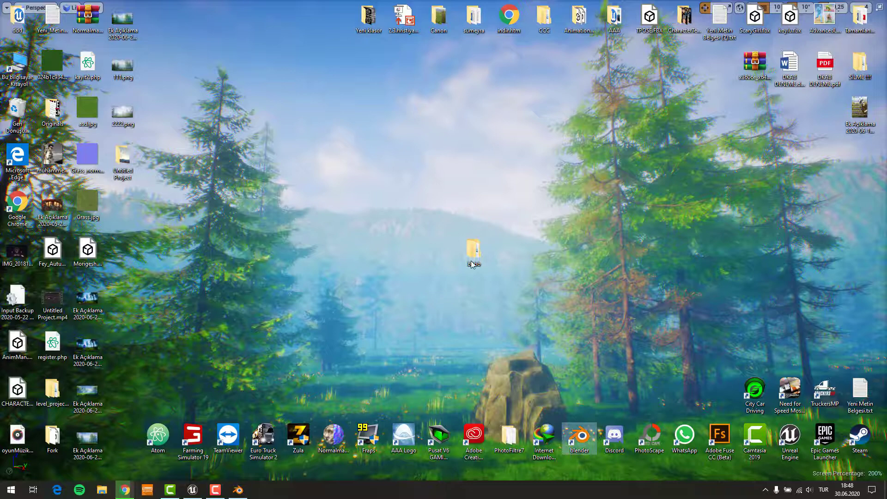
- Check the desktop bbbb folder and its empty cccc subfolder, then return to Mixamo
{"action": "left_click", "coordinate": [471, 263]}
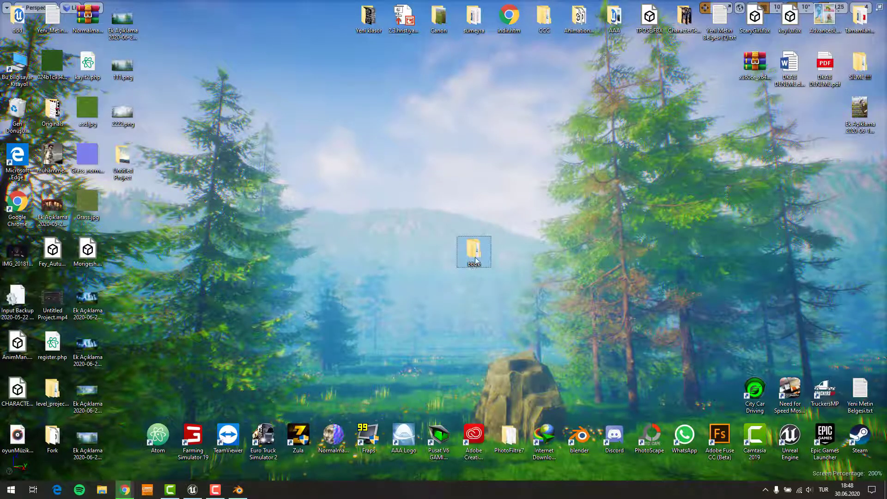
{"action": "double_click", "coordinate": [474, 258]}
{"action": "double_click", "coordinate": [392, 110]}
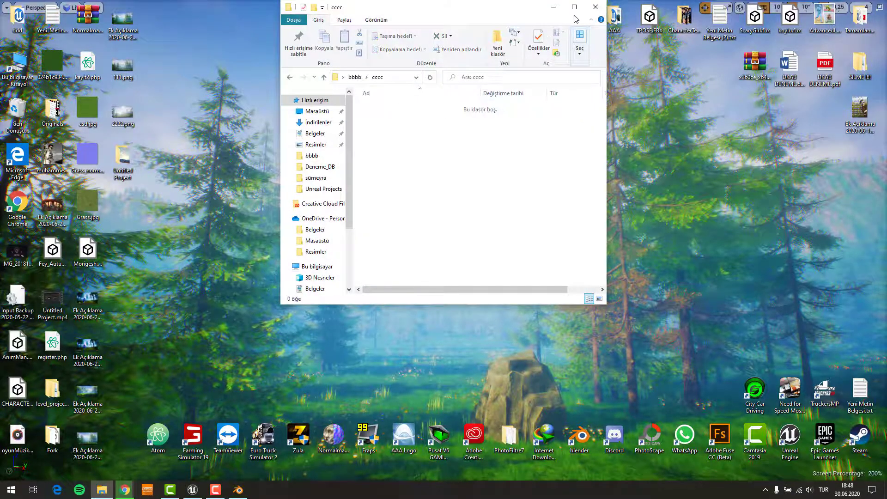
{"action": "left_click", "coordinate": [595, 7]}
{"action": "left_click", "coordinate": [128, 490]}
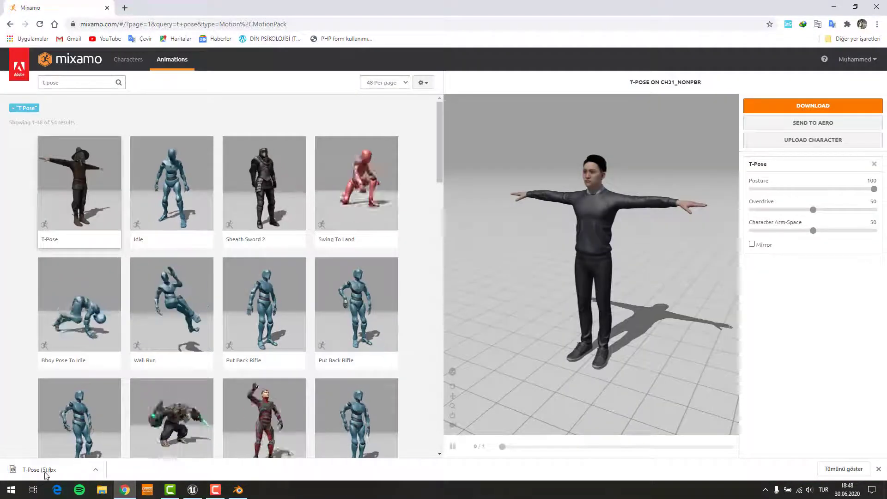
- Move the downloaded T-Pose (5).fbx into bbbb and rename it CHARACTER.fbx
{"action": "mouse_move", "coordinate": [39, 470]}
{"action": "left_mouse_down"}
{"action": "mouse_move", "coordinate": [614, 250]}
{"action": "mouse_move", "coordinate": [474, 252]}
{"action": "left_mouse_up"}
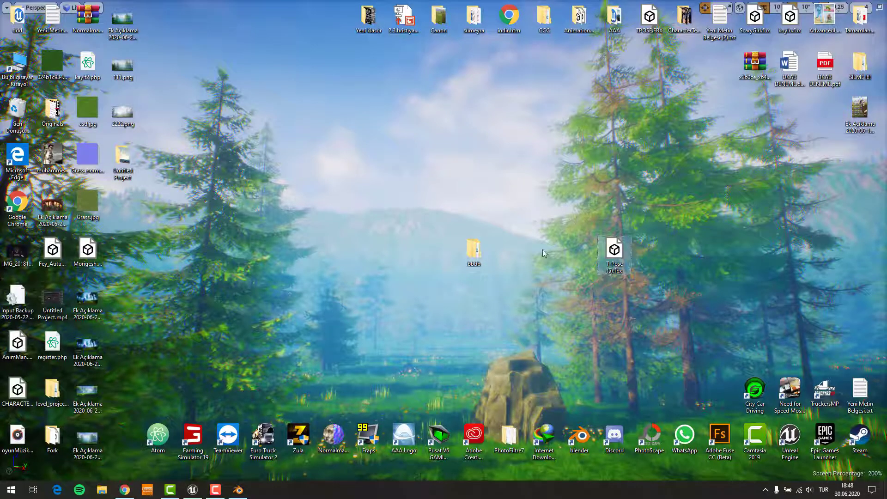
{"action": "double_click", "coordinate": [474, 252]}
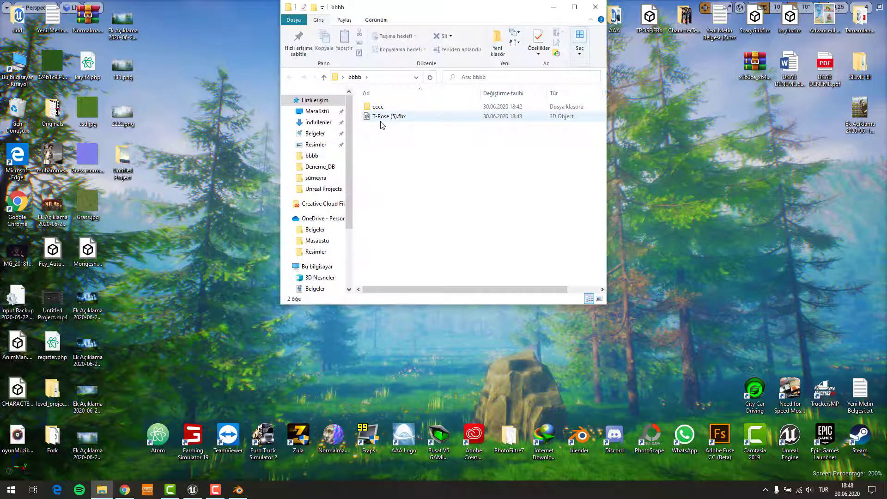
{"action": "right_click", "coordinate": [381, 119]}
{"action": "left_click", "coordinate": [425, 314]}
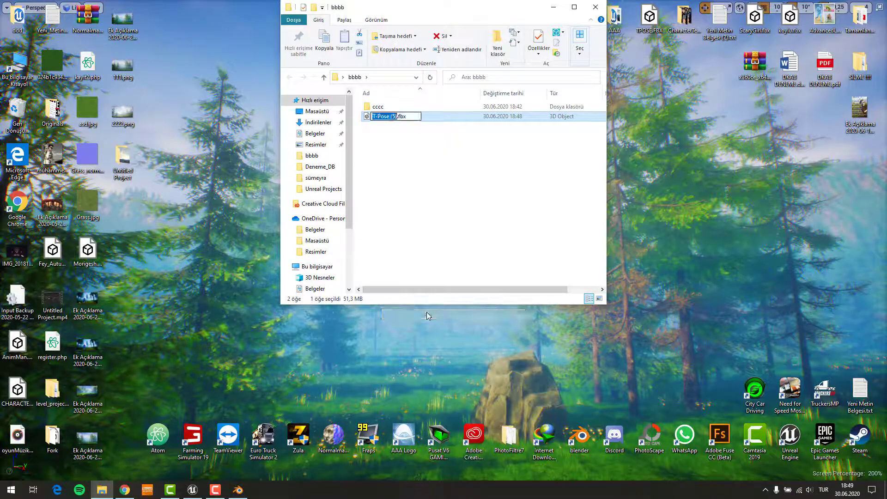
{"action": "type", "text": "CHARACTER"}
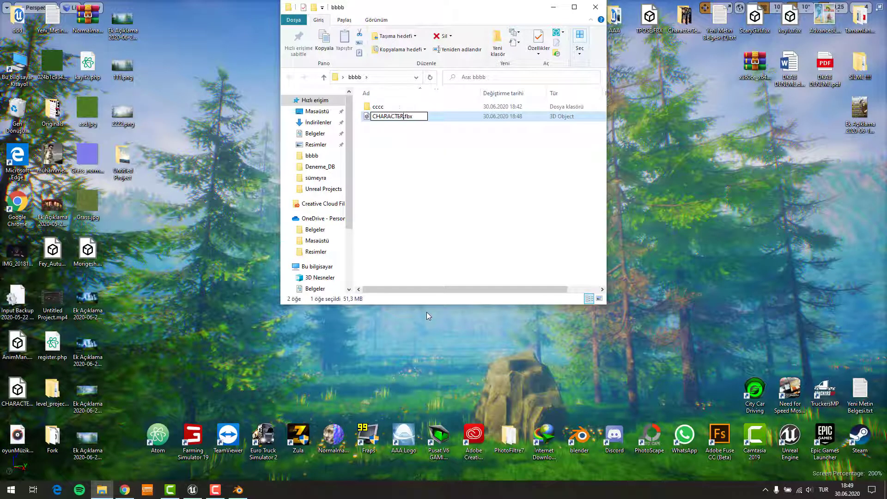
{"action": "key", "text": "Return"}
{"action": "left_click", "coordinate": [595, 7]}
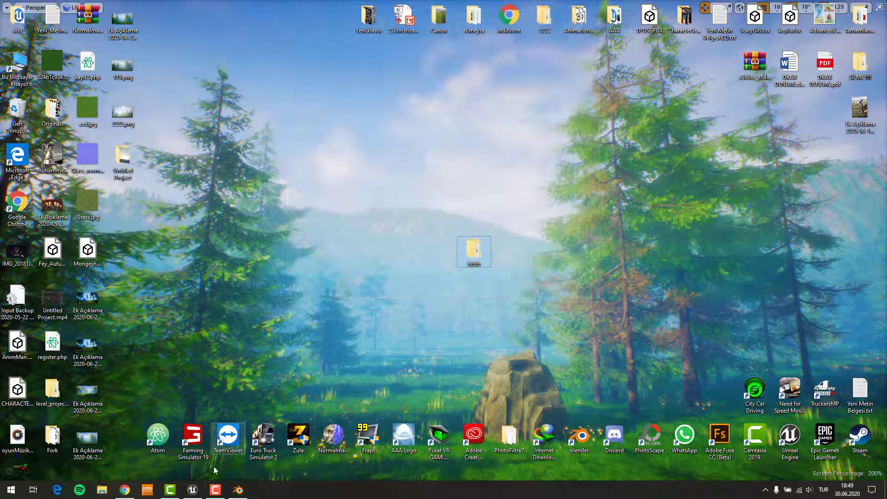
- Set the Rootbaker Input Path to the Desktop bbbb folder
{"action": "left_click", "coordinate": [238, 489]}
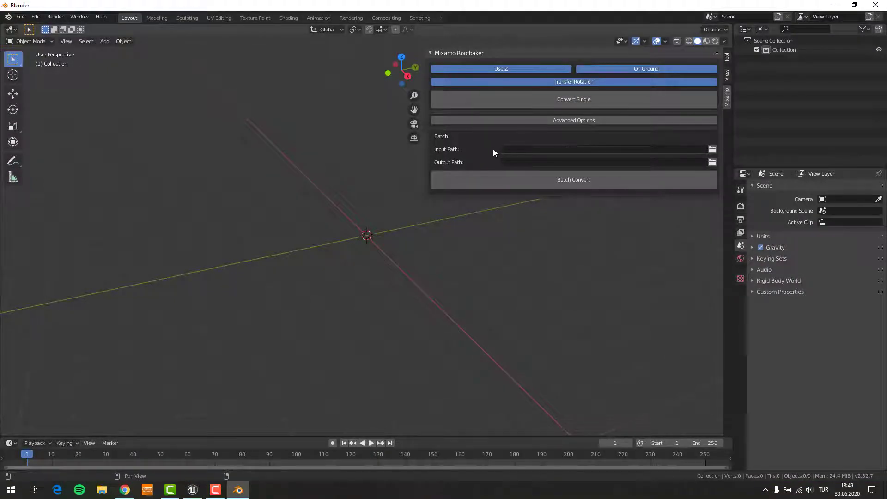
{"action": "left_click", "coordinate": [713, 151]}
{"action": "left_click", "coordinate": [243, 191]}
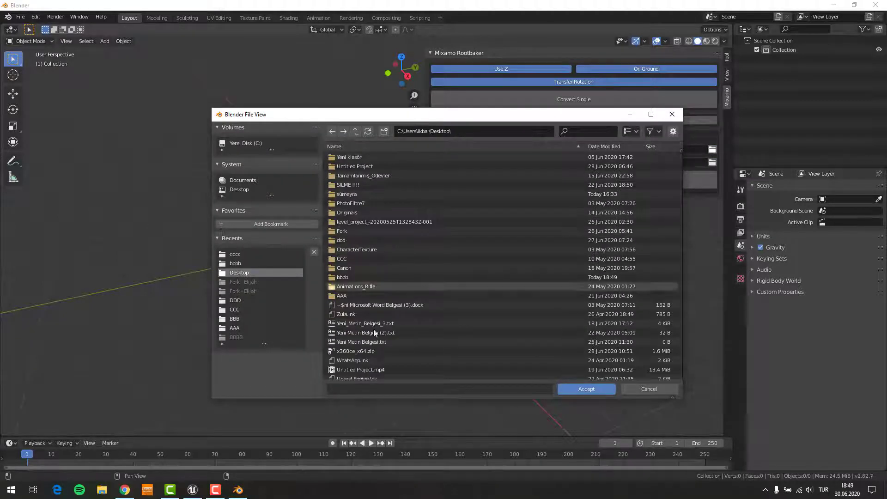
{"action": "double_click", "coordinate": [347, 276]}
{"action": "left_click", "coordinate": [577, 388]}
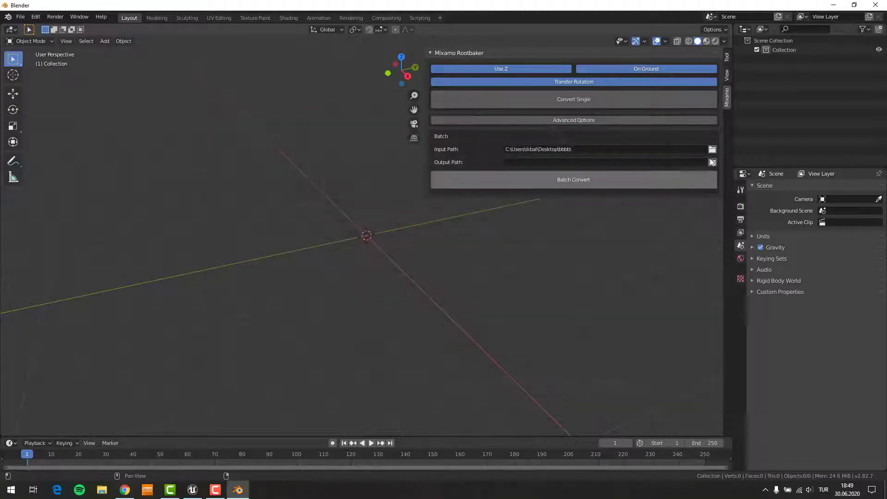
- Set the Rootbaker Output Path to the bbbb\cccc subfolder
{"action": "left_click", "coordinate": [712, 162]}
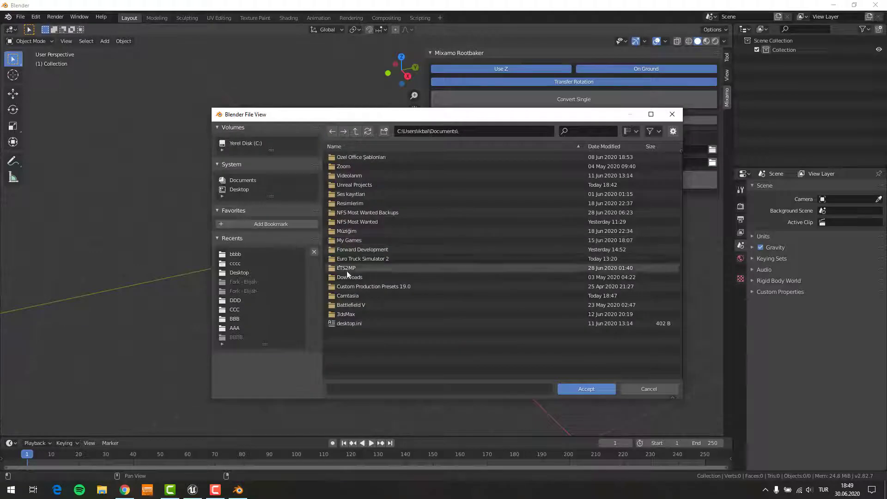
{"action": "left_click", "coordinate": [241, 189]}
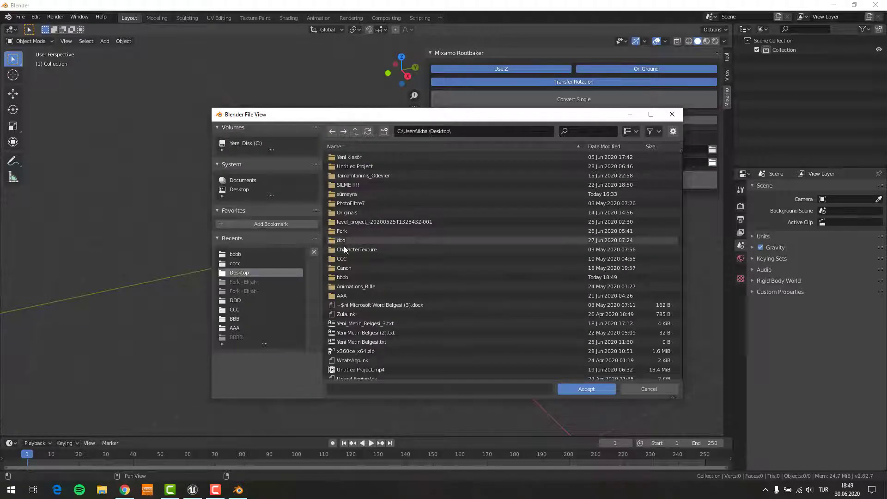
{"action": "left_click", "coordinate": [342, 277]}
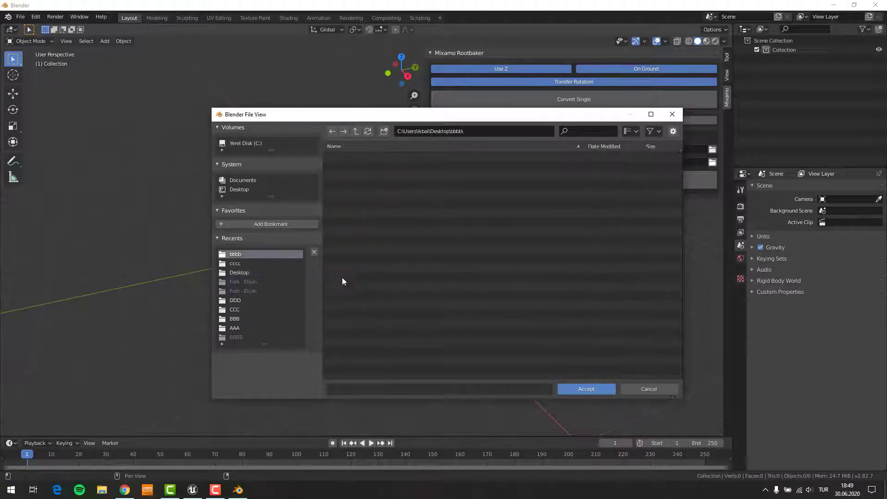
{"action": "double_click", "coordinate": [341, 158]}
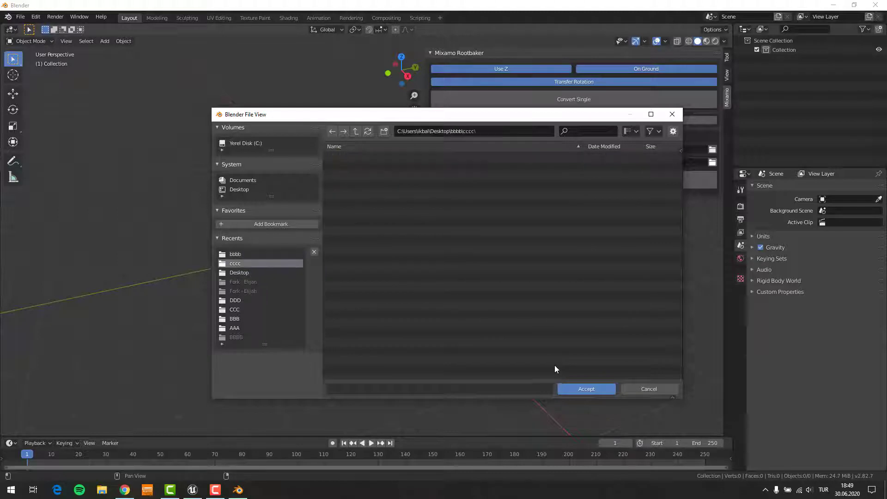
{"action": "left_click", "coordinate": [594, 390]}
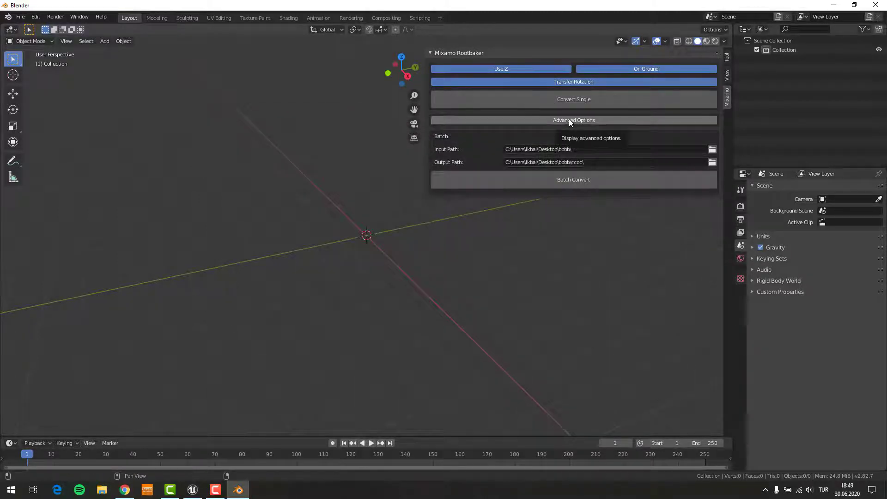
- Uncheck Remove Namespaces, enable Unreal Engine bone names, run Batch Convert, and minimize Blender
{"action": "left_click", "coordinate": [547, 121]}
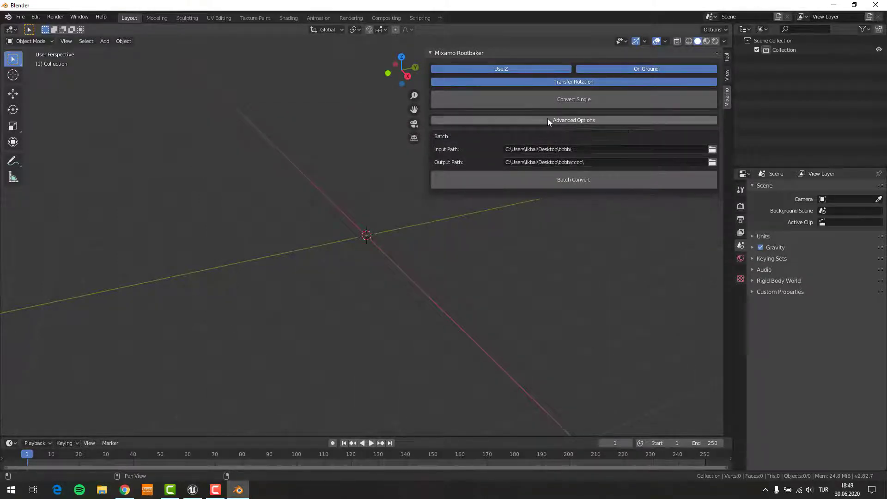
{"action": "left_click", "coordinate": [563, 119]}
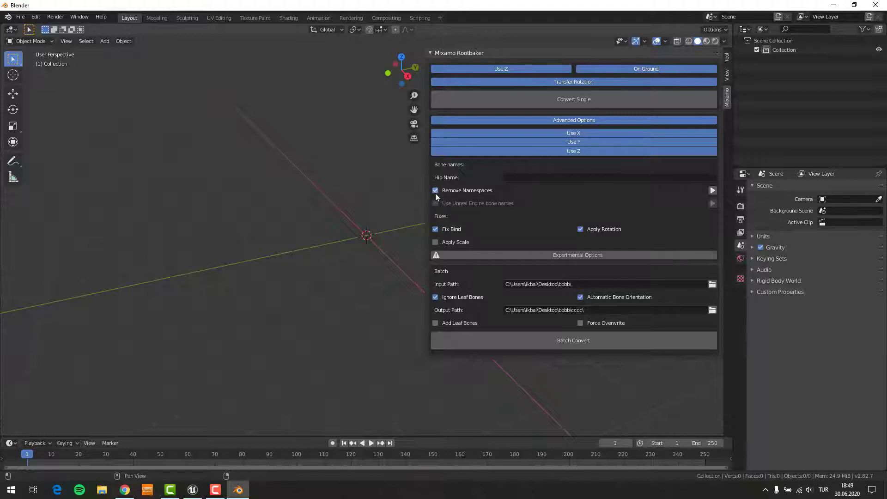
{"action": "left_click", "coordinate": [435, 190]}
{"action": "left_click", "coordinate": [435, 203]}
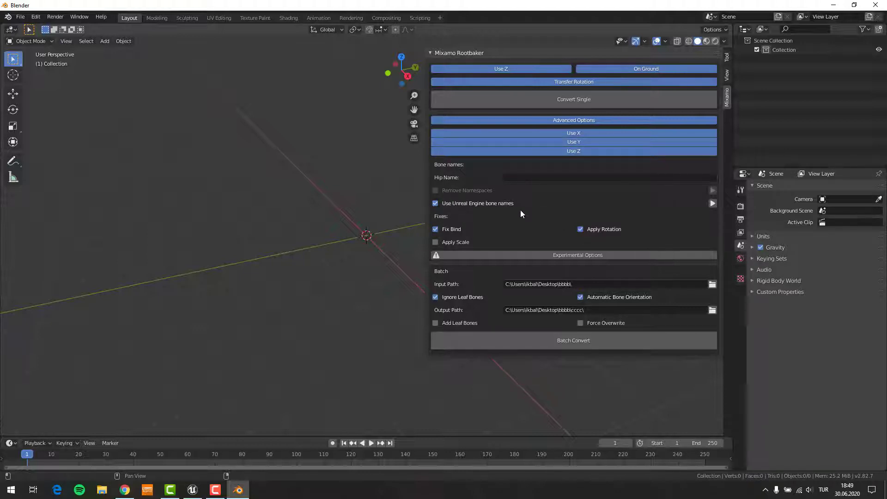
{"action": "left_click", "coordinate": [562, 343]}
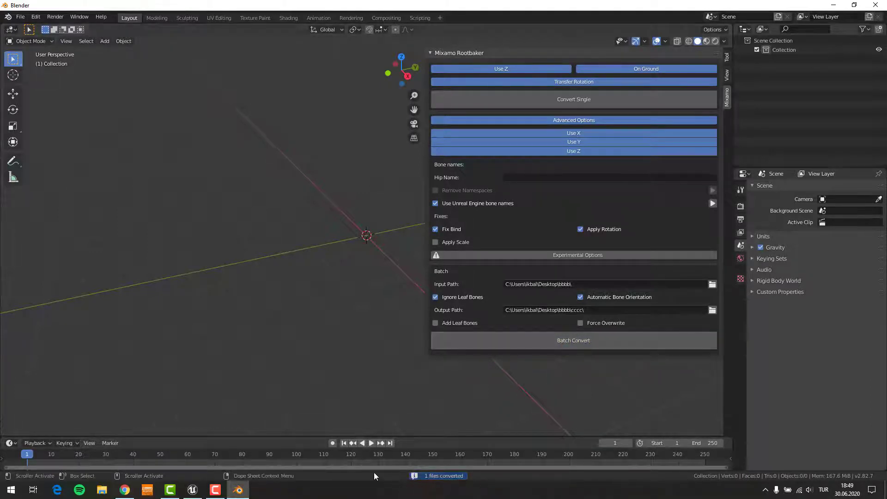
{"action": "left_click", "coordinate": [238, 489]}
- Open the bbbb\cccc folder and select the converted CHARACTER.fbx
{"action": "double_click", "coordinate": [473, 250]}
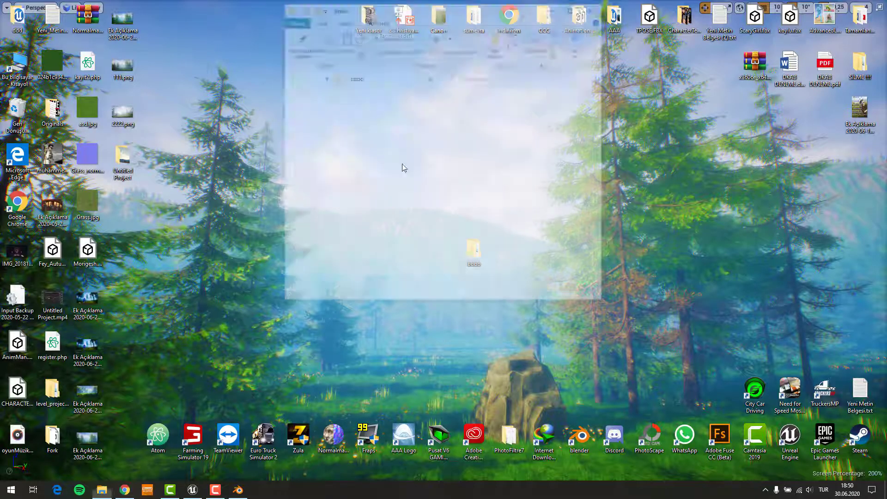
{"action": "double_click", "coordinate": [383, 107]}
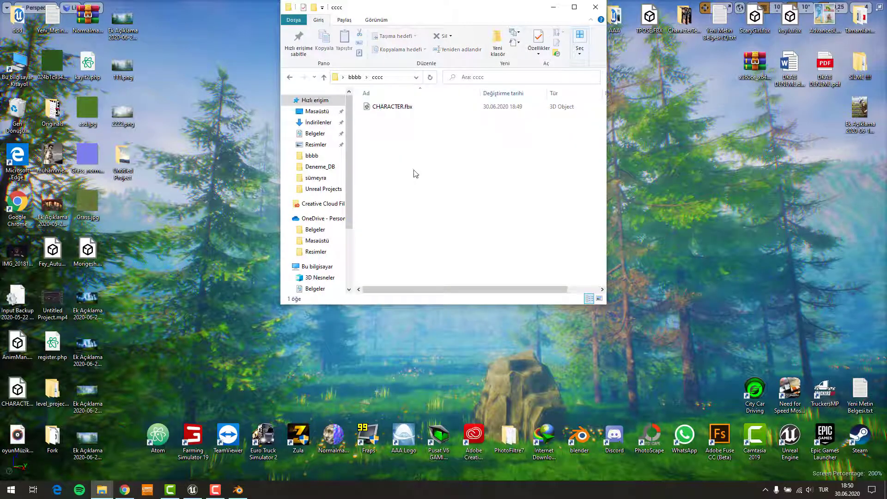
{"action": "left_click_drag", "start_coordinate": [414, 221], "coordinate": [367, 103]}
{"action": "left_click", "coordinate": [193, 490]}
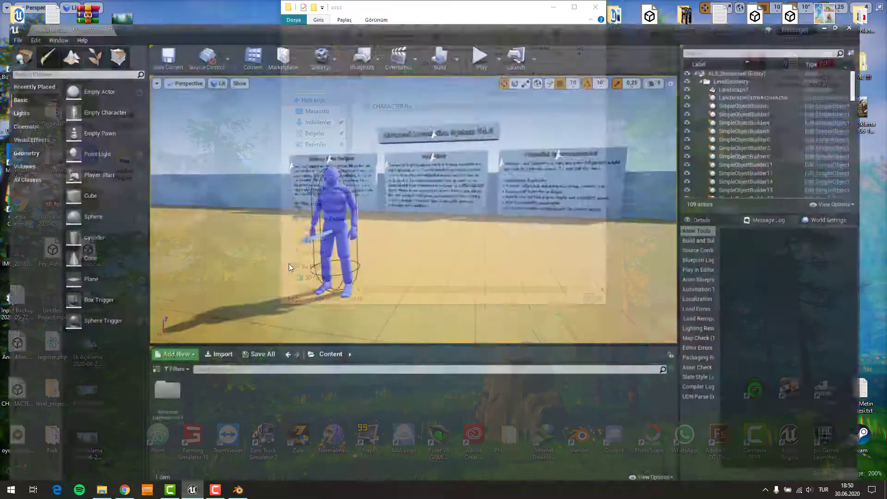
{"action": "left_click", "coordinate": [102, 490]}
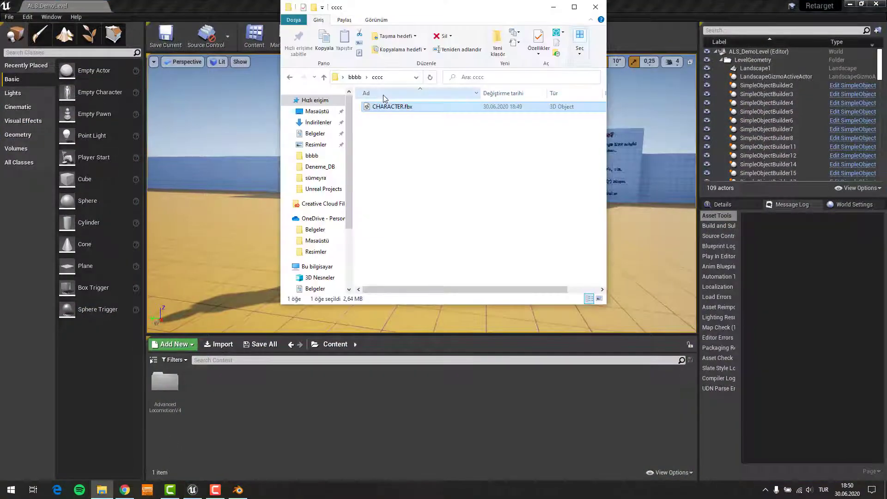
- Drag CHARACTER.fbx into the Content Browser and Import All with the default FBX options
{"action": "left_click_drag", "start_coordinate": [388, 108], "coordinate": [271, 360]}
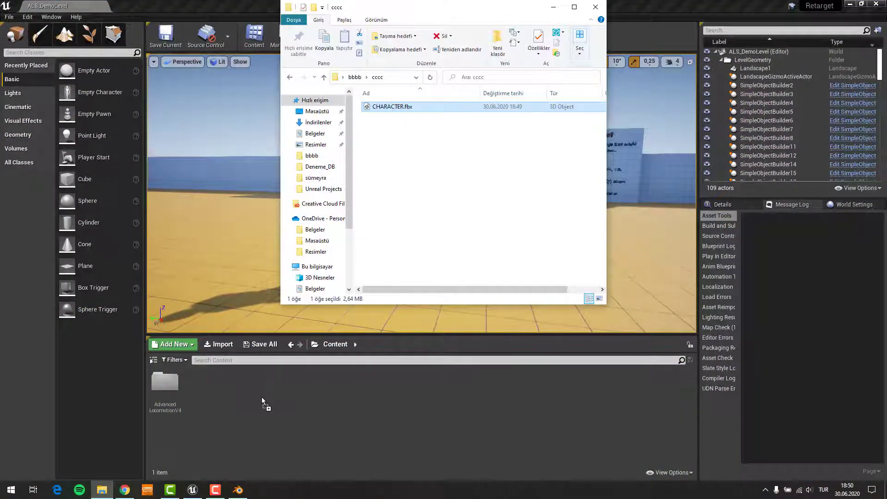
{"action": "left_click_drag", "start_coordinate": [261, 400], "coordinate": [262, 400]}
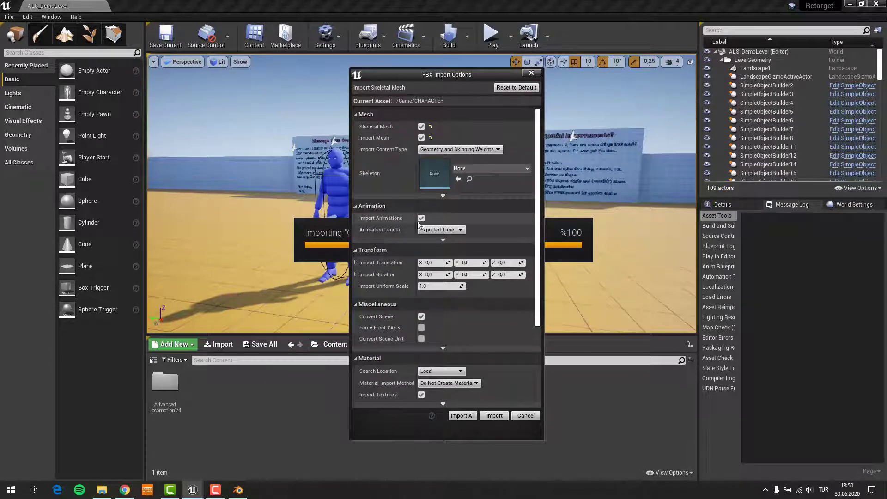
{"action": "scroll", "coordinate": [422, 218], "scroll_direction": "down", "scroll_amount": 2}
{"action": "scroll", "coordinate": [422, 218], "scroll_direction": "down", "scroll_amount": 2}
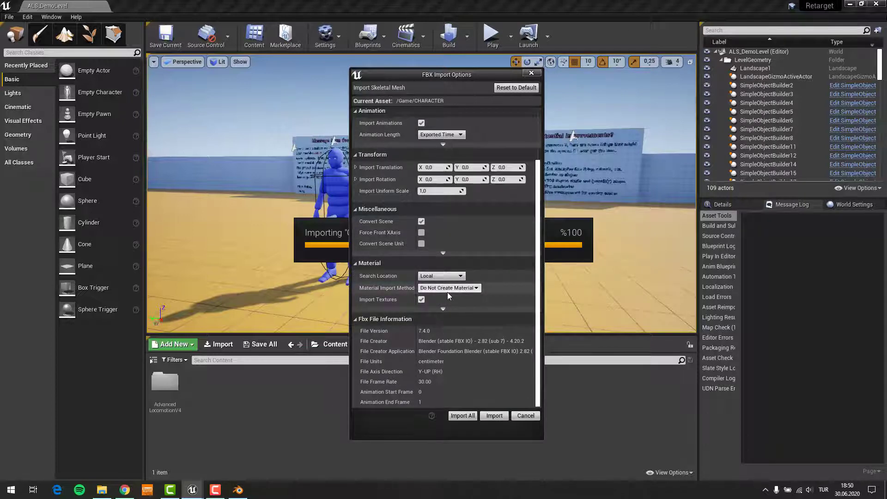
{"action": "left_click", "coordinate": [470, 416]}
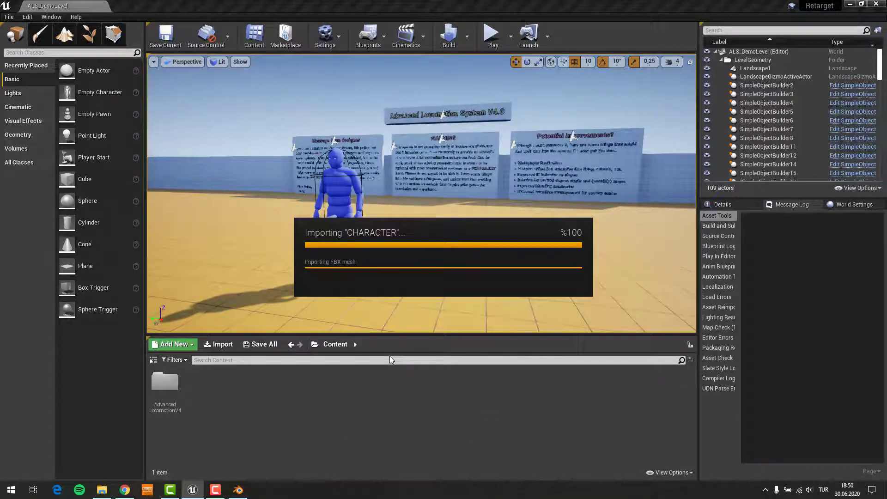
{"action": "left_click", "coordinate": [406, 389]}
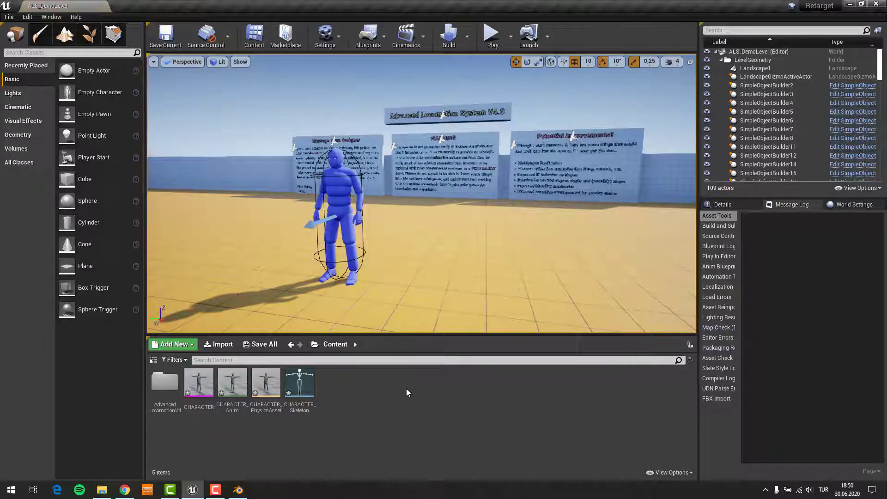
- Open CHARACTER_Skeleton and set its preview animation to CHARACTER_Anim
{"action": "double_click", "coordinate": [308, 398]}
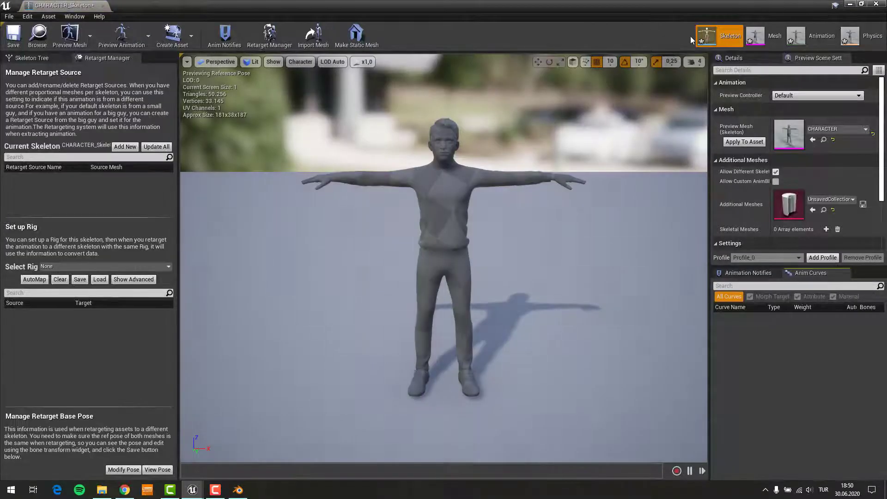
{"action": "left_click", "coordinate": [121, 35]}
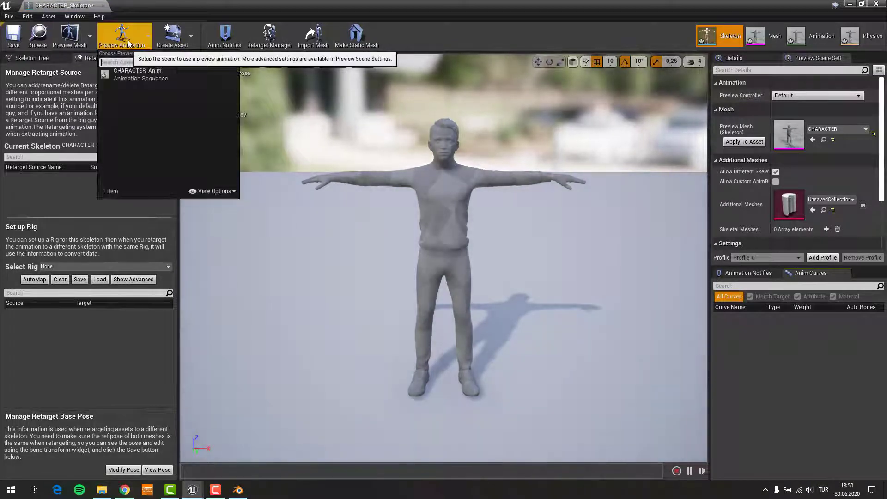
{"action": "left_click", "coordinate": [127, 75]}
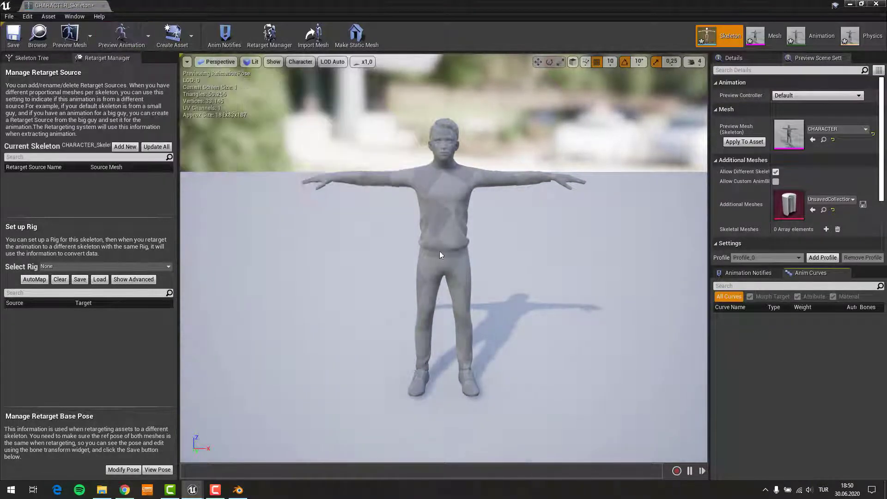
- Assign the Humanoid rig and set the retarget base pose from the current pose
{"action": "left_click", "coordinate": [63, 266]}
{"action": "left_click", "coordinate": [60, 282]}
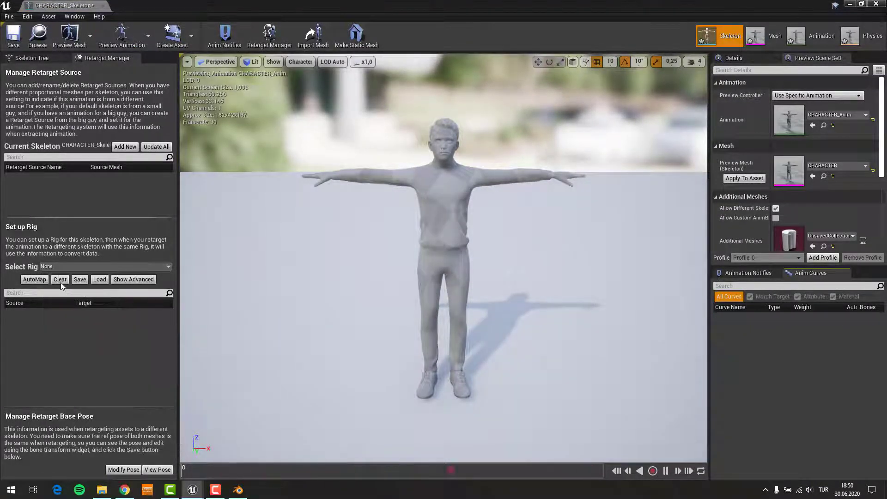
{"action": "left_click", "coordinate": [123, 469]}
{"action": "left_click", "coordinate": [150, 421]}
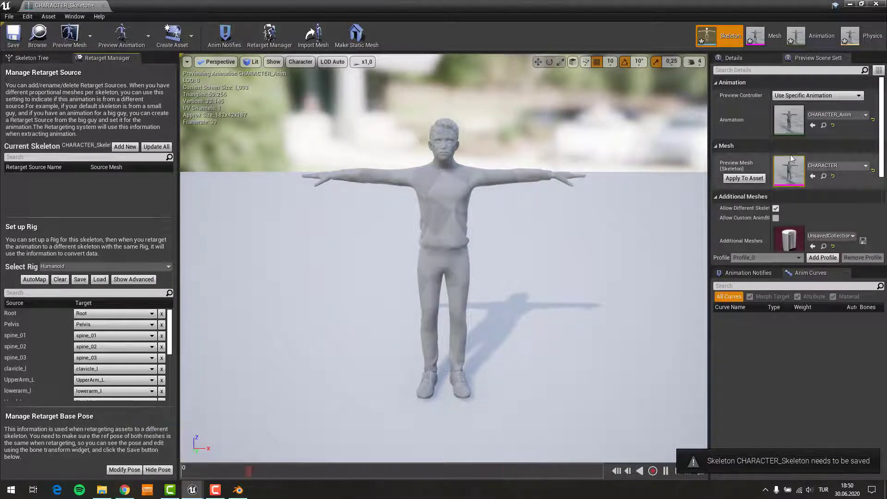
{"action": "left_click", "coordinate": [744, 178]}
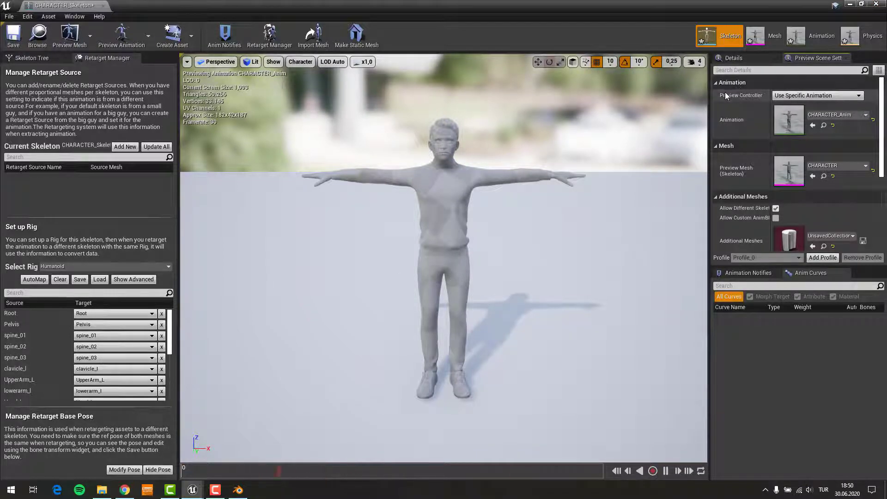
{"action": "left_click", "coordinate": [876, 4]}
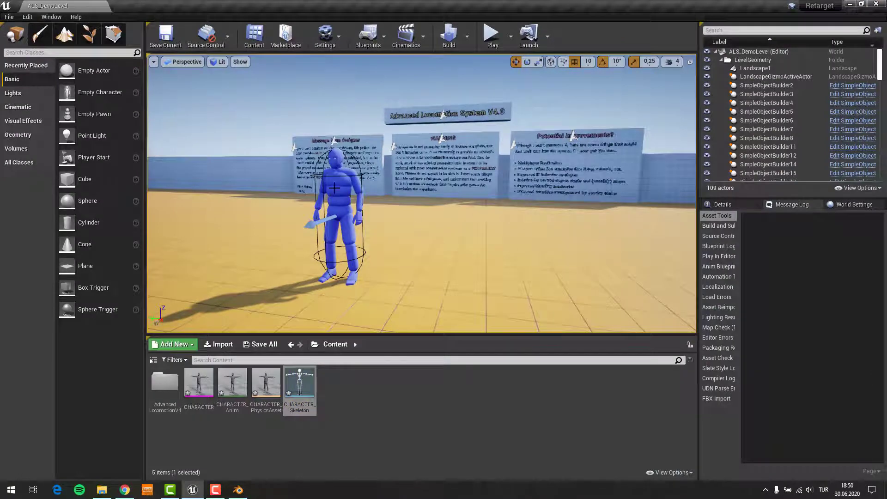
- Open the AnimMan mesh's ALS_Mannequin_Skeleton retargeting and preview ALS_Mannequin_T_Pose
{"action": "left_click", "coordinate": [340, 196]}
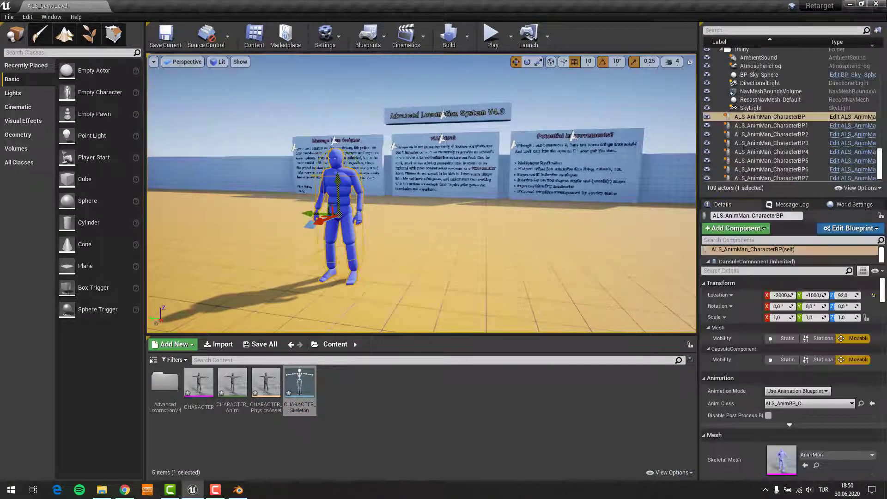
{"action": "scroll", "coordinate": [839, 450], "scroll_direction": "down", "scroll_amount": 5}
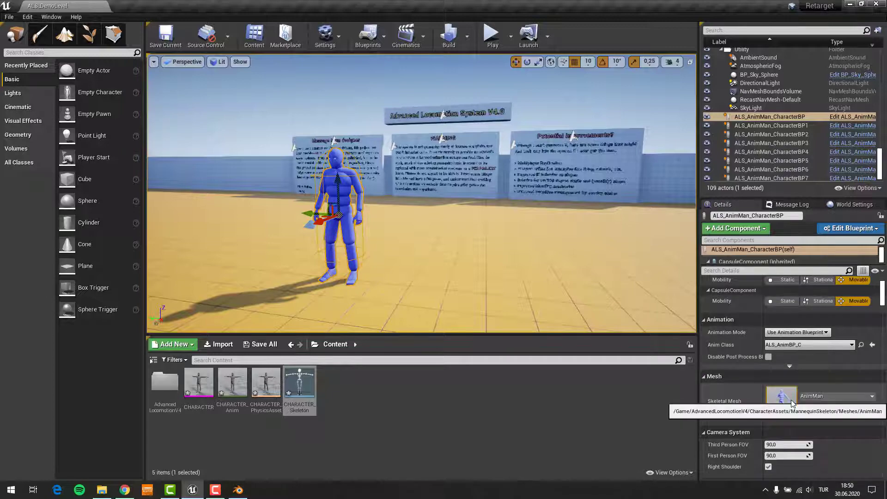
{"action": "double_click", "coordinate": [790, 400]}
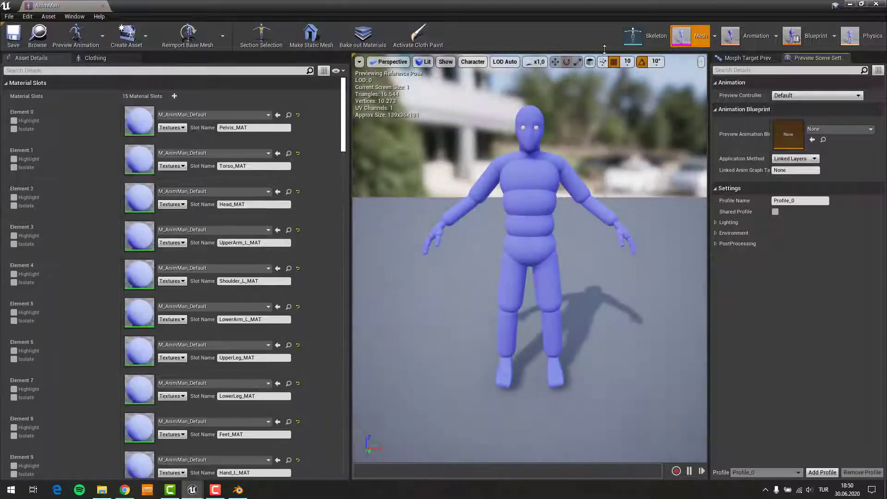
{"action": "left_click", "coordinate": [648, 32]}
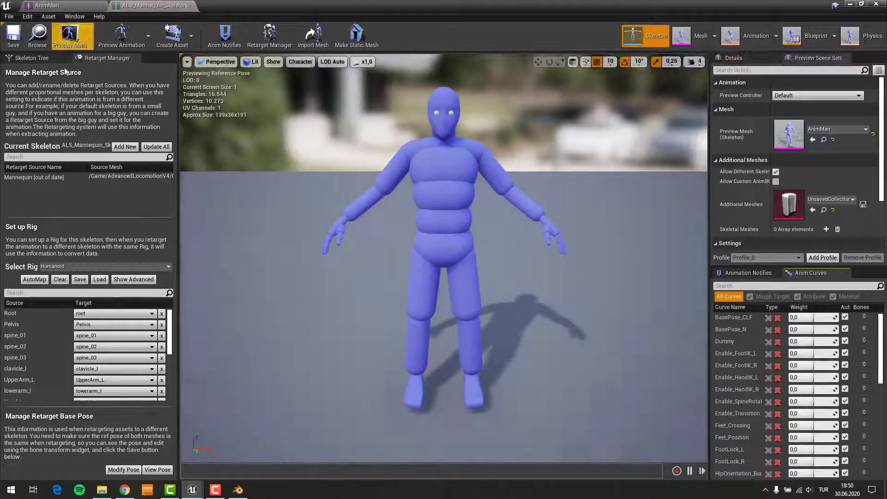
{"action": "left_click", "coordinate": [122, 35]}
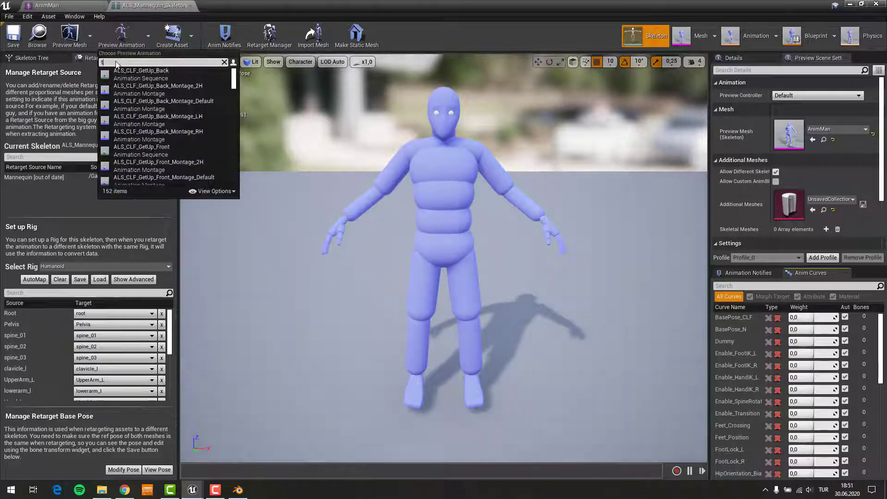
{"action": "left_click", "coordinate": [141, 73]}
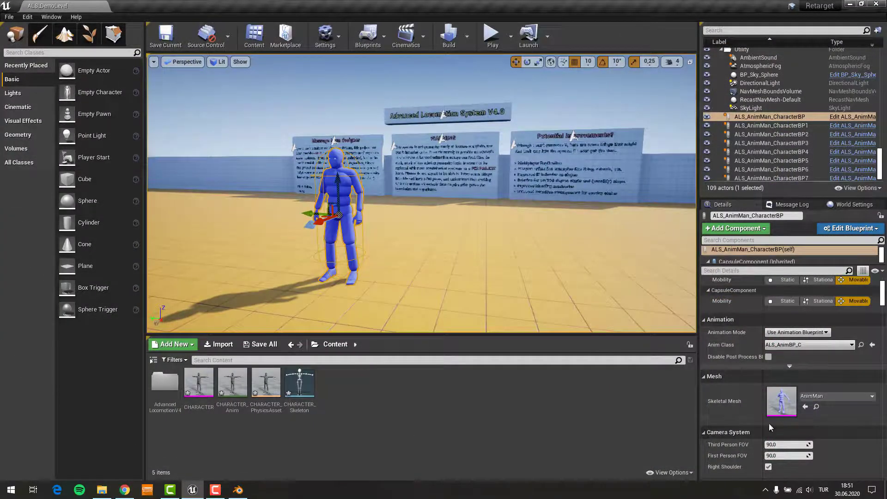
- Duplicate ALS_Mannequin_Skeleton in the MannequinSkeleton folder, creating ALS_Mannequin_Skeleton1
{"action": "left_click", "coordinate": [816, 406]}
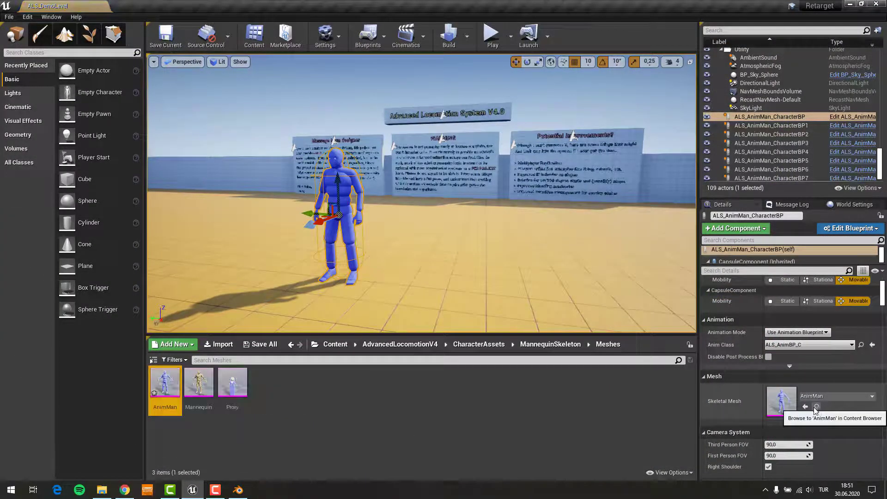
{"action": "left_click", "coordinate": [549, 345]}
{"action": "right_click", "coordinate": [327, 395]}
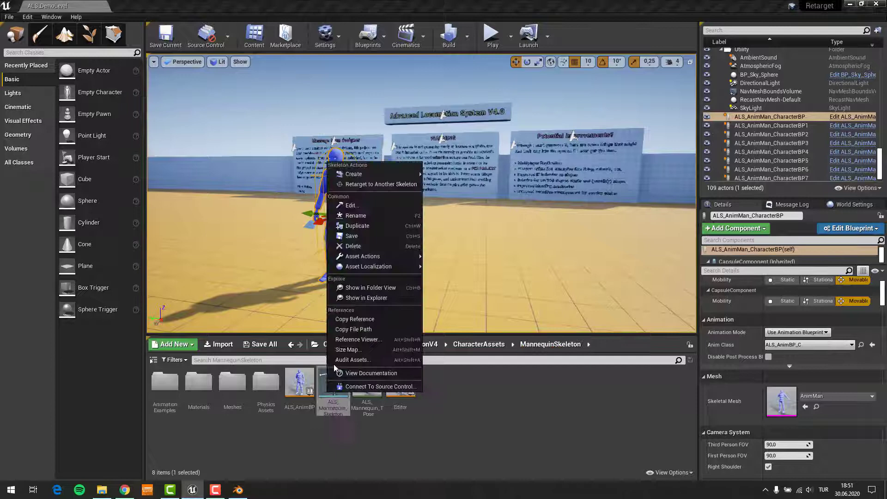
{"action": "left_click", "coordinate": [345, 226]}
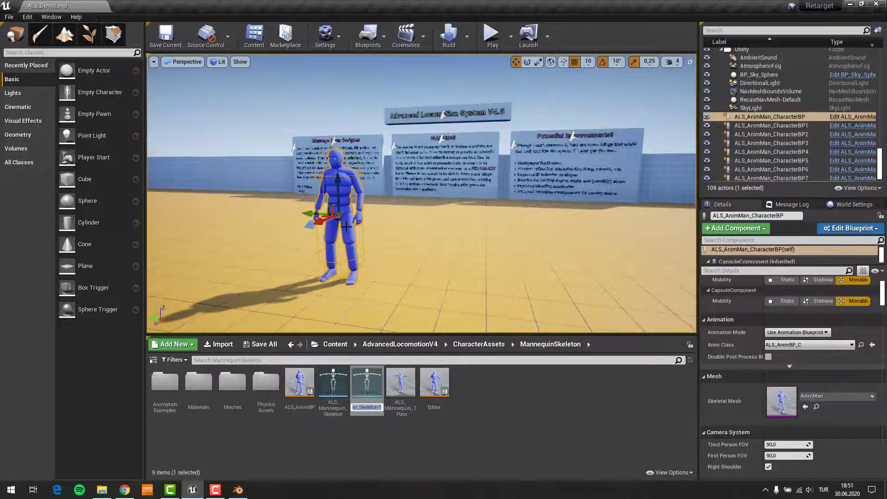
{"action": "left_click", "coordinate": [336, 345]}
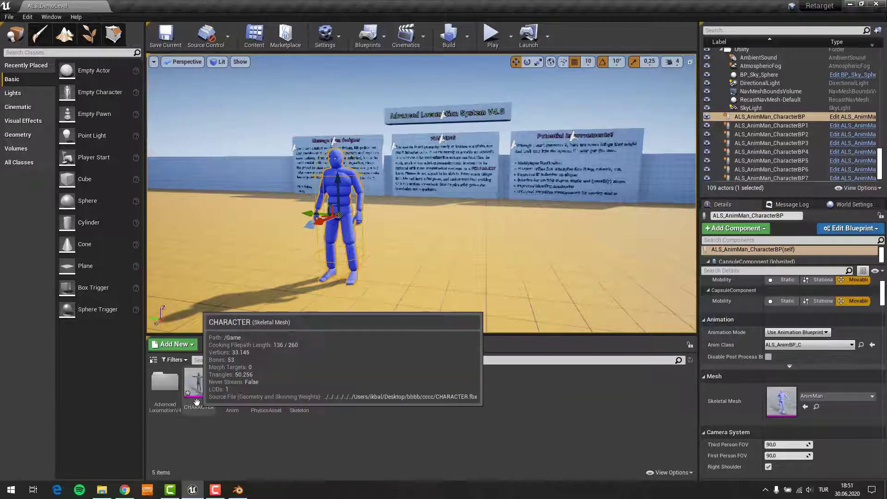
- Assign ALS_Mannequin_Skeleton1 as the skeleton of the CHARACTER mesh
{"action": "right_click", "coordinate": [198, 383]}
{"action": "mouse_move", "coordinate": [227, 144]}
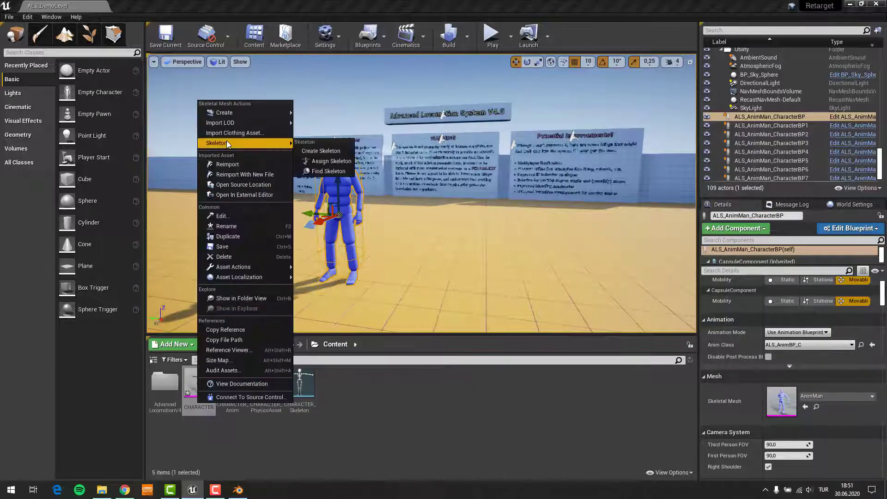
{"action": "left_click", "coordinate": [325, 161]}
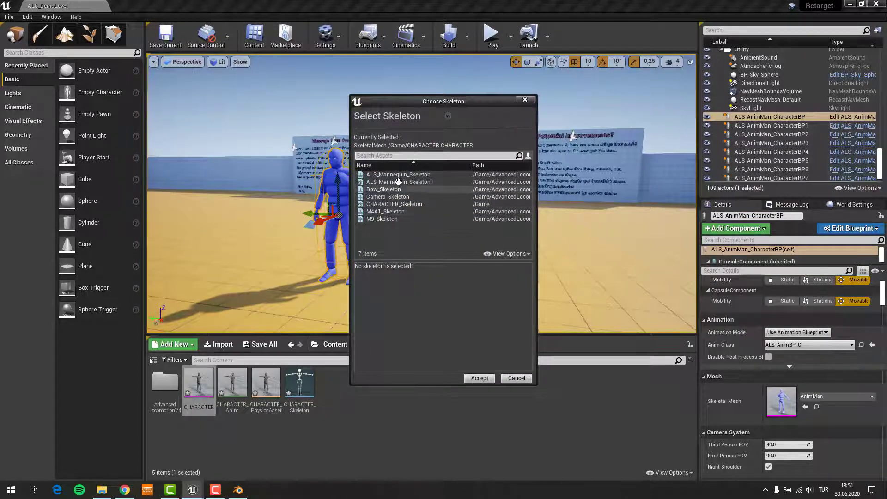
{"action": "left_click", "coordinate": [439, 182]}
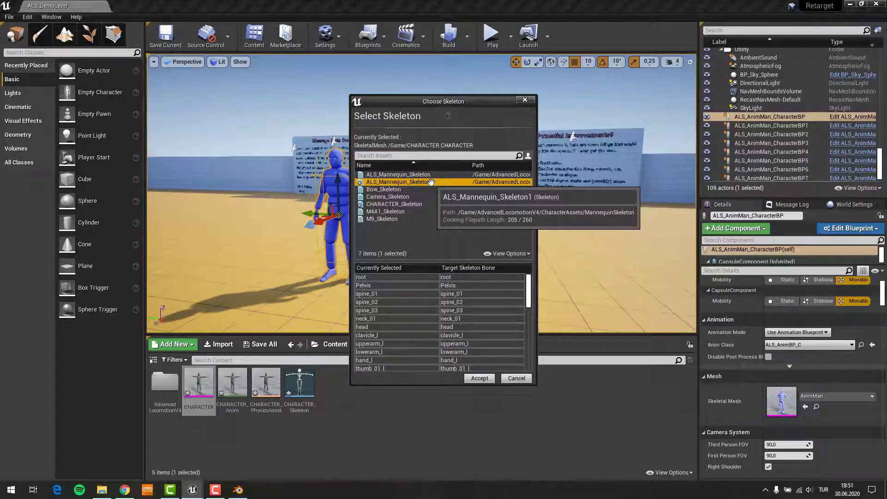
{"action": "left_click", "coordinate": [480, 378]}
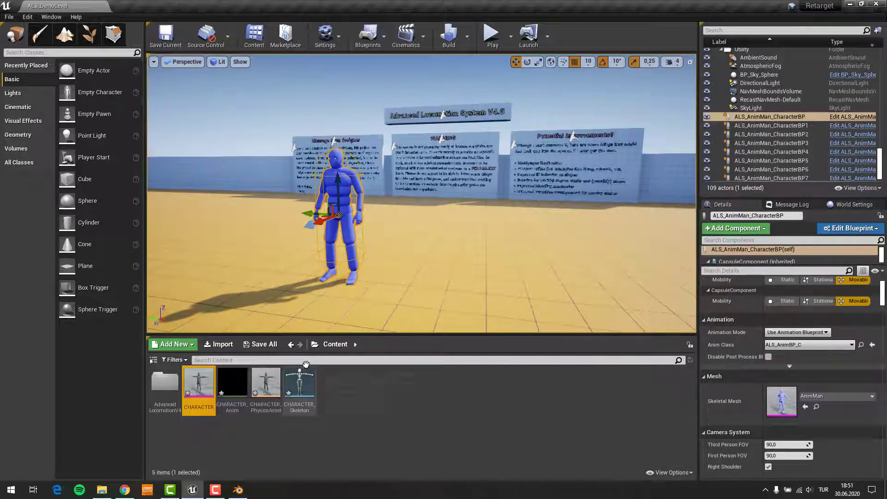
- Create a new folder named ALS_Animations in the Content root
{"action": "right_click", "coordinate": [356, 394]}
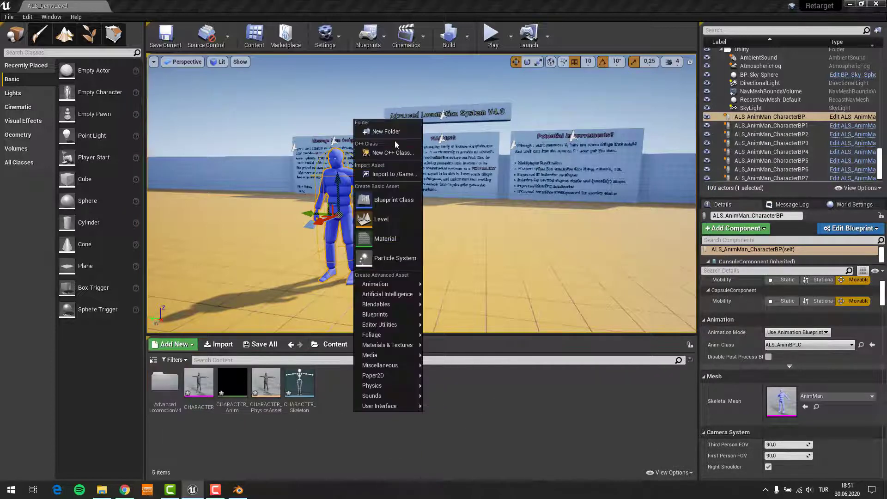
{"action": "left_click", "coordinate": [393, 134]}
{"action": "type", "text": "Animations"}
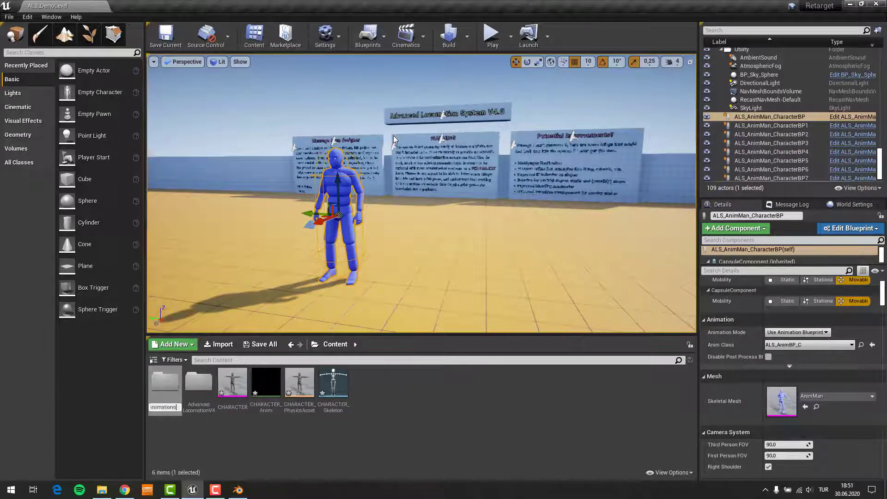
{"action": "key", "text": "Return"}
- Apply the CHARACTER mesh as its skeleton's saved preview mesh
{"action": "double_click", "coordinate": [165, 385]}
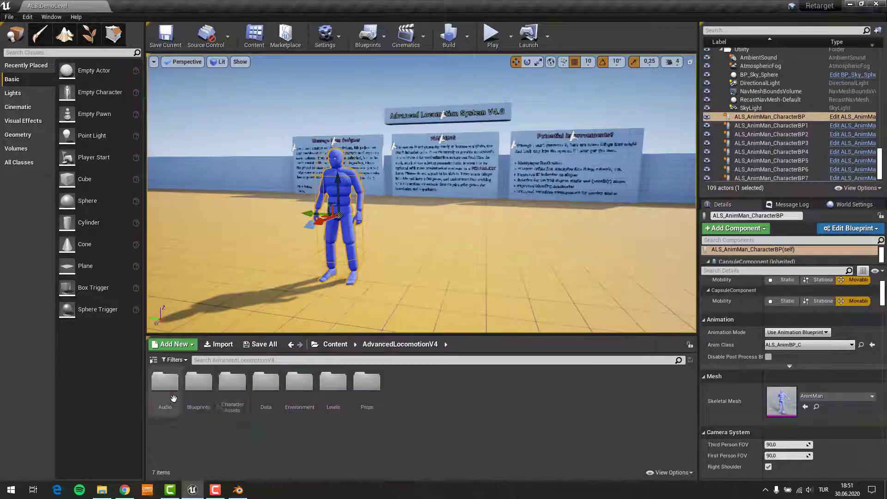
{"action": "double_click", "coordinate": [232, 388]}
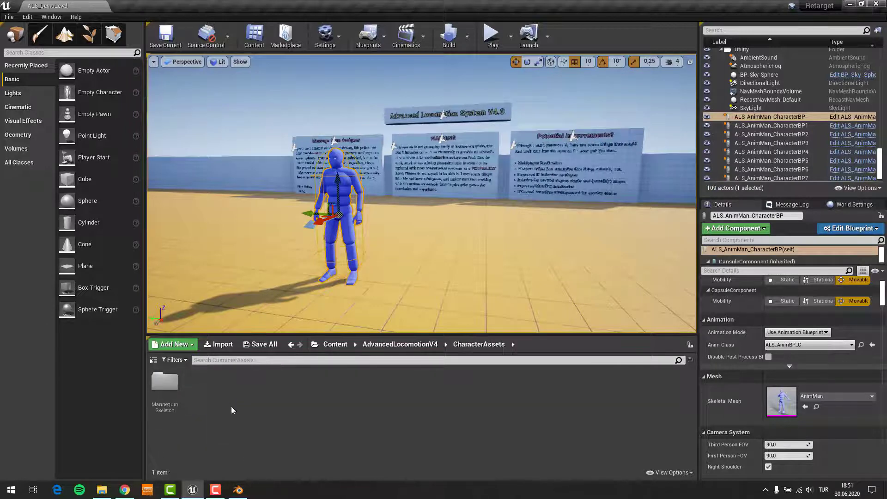
{"action": "double_click", "coordinate": [165, 388]}
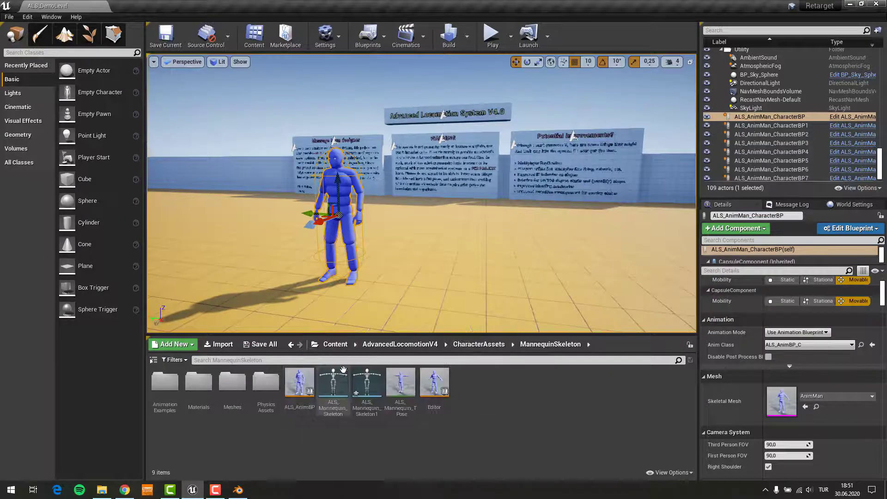
{"action": "left_click", "coordinate": [337, 344]}
{"action": "double_click", "coordinate": [232, 383]}
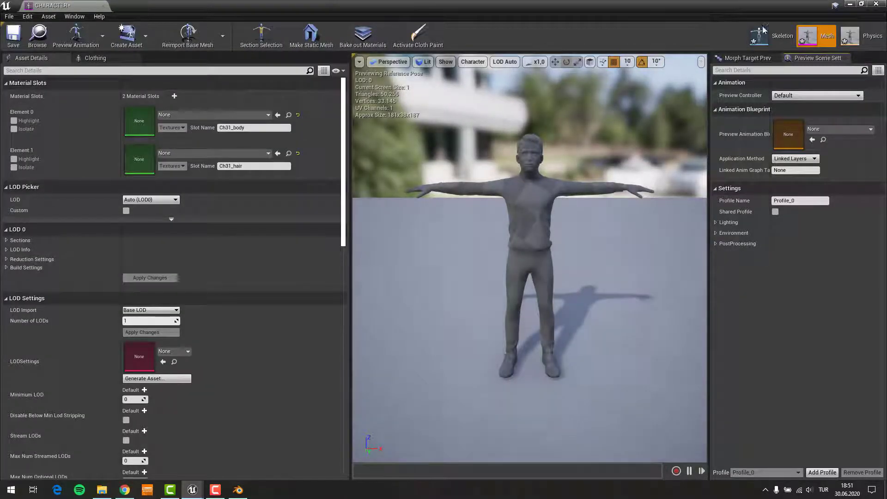
{"action": "left_click", "coordinate": [765, 36]}
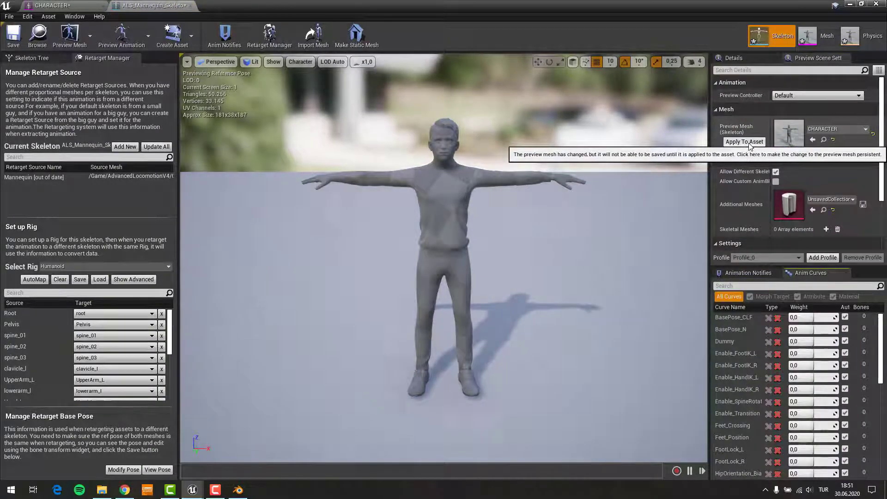
{"action": "left_click", "coordinate": [749, 143]}
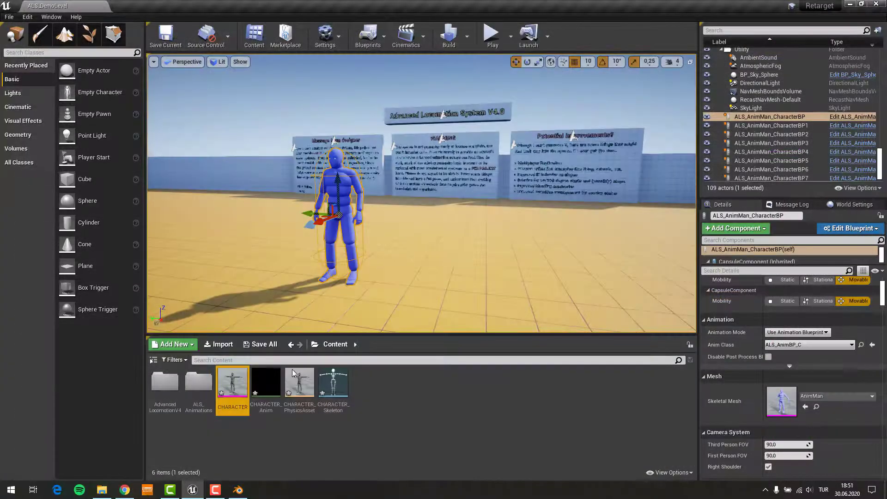
- Browse to AdvancedLocomotionV4/CharacterAssets/MannequinSkeleton in the Content Browser
{"action": "left_click", "coordinate": [171, 398]}
{"action": "double_click", "coordinate": [172, 398]}
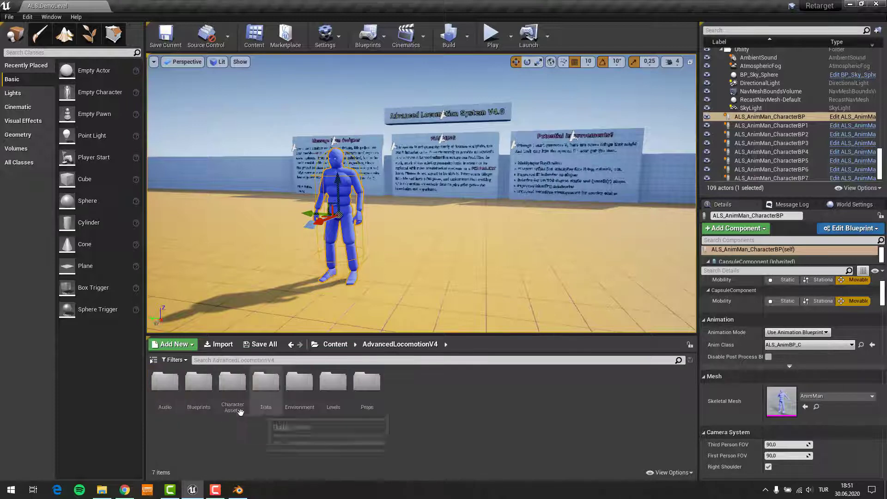
{"action": "double_click", "coordinate": [232, 403]}
{"action": "double_click", "coordinate": [175, 396]}
- Duplicate and retarget ALS_AnimBP to ALS_Mannequin_Skeleton1, outputting into the ALS_Animations folder
{"action": "right_click", "coordinate": [295, 393]}
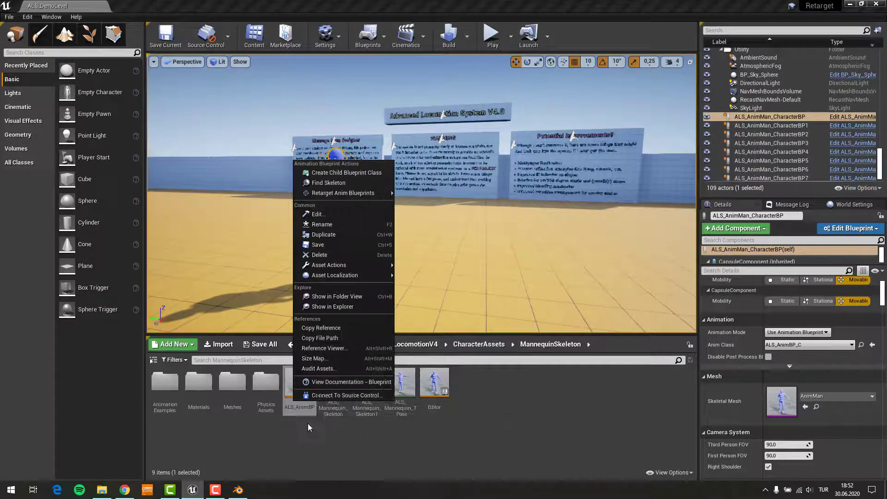
{"action": "mouse_move", "coordinate": [342, 192]}
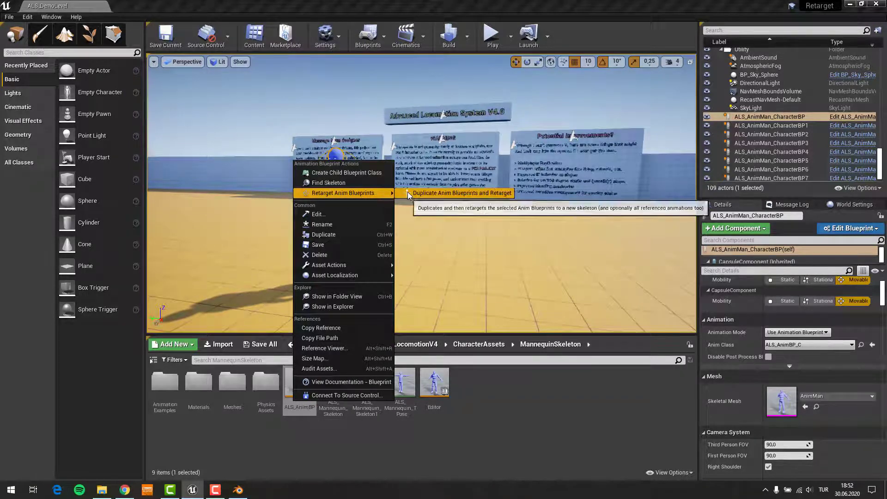
{"action": "left_click", "coordinate": [409, 191]}
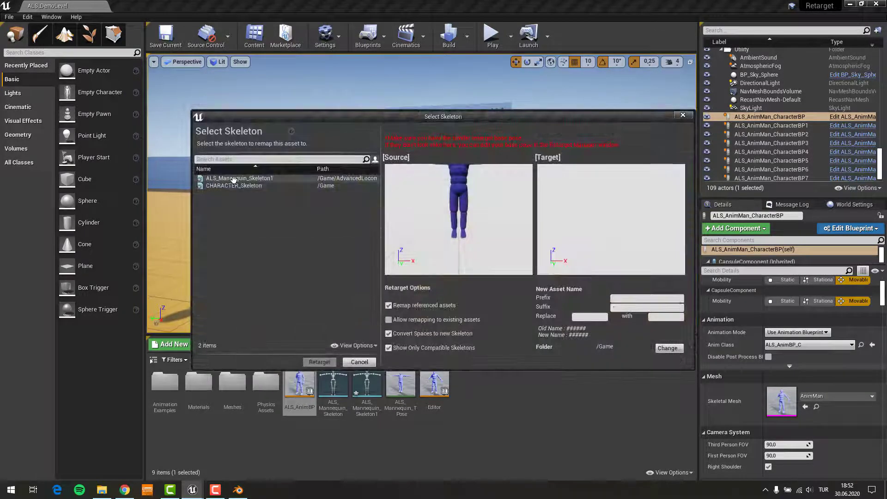
{"action": "left_click", "coordinate": [262, 179]}
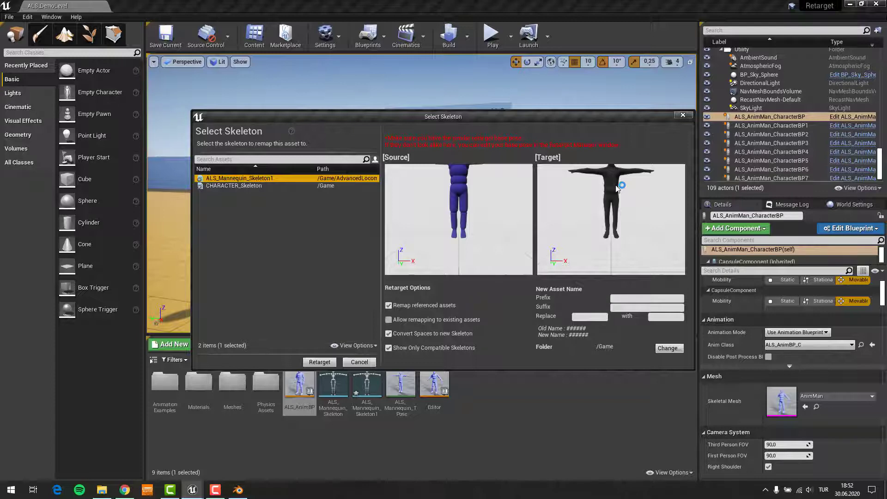
{"action": "left_click", "coordinate": [668, 347]}
{"action": "left_click", "coordinate": [383, 189]}
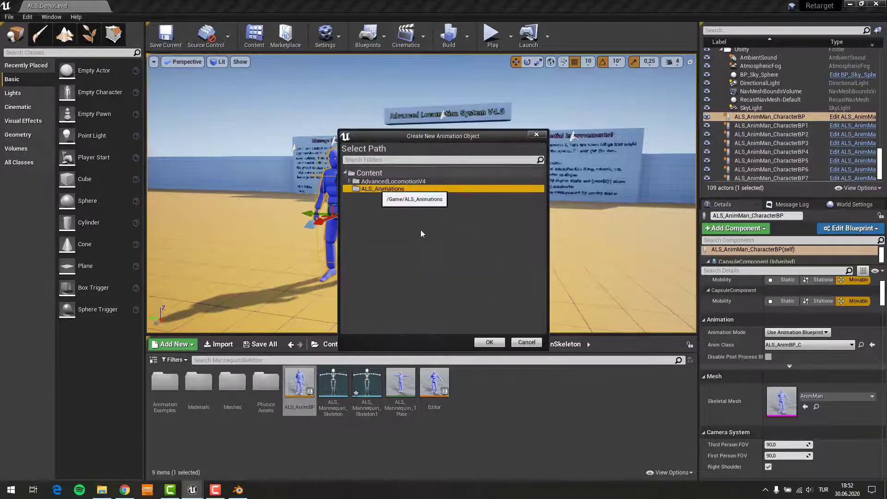
{"action": "left_click", "coordinate": [498, 343]}
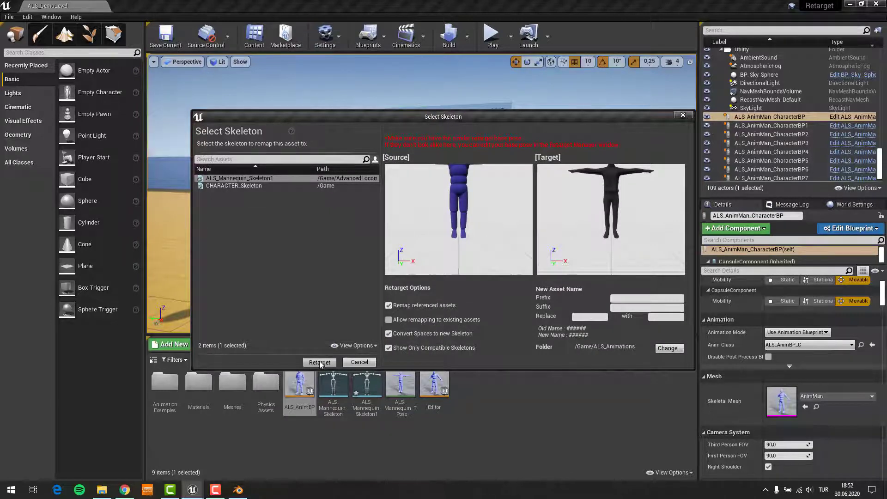
{"action": "key", "text": "Return"}
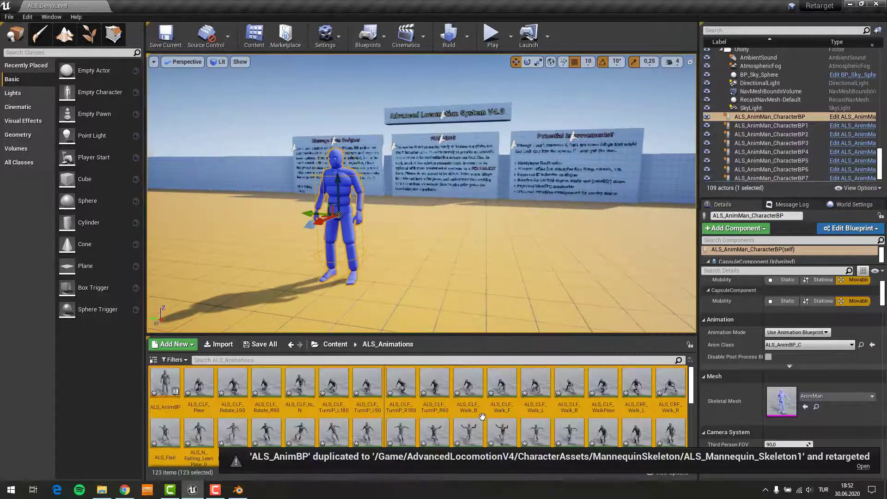
- In the ALS_CLF_TurnIP_R90 skeleton's bone tree, enable Show Retargeting Options
{"action": "double_click", "coordinate": [423, 377]}
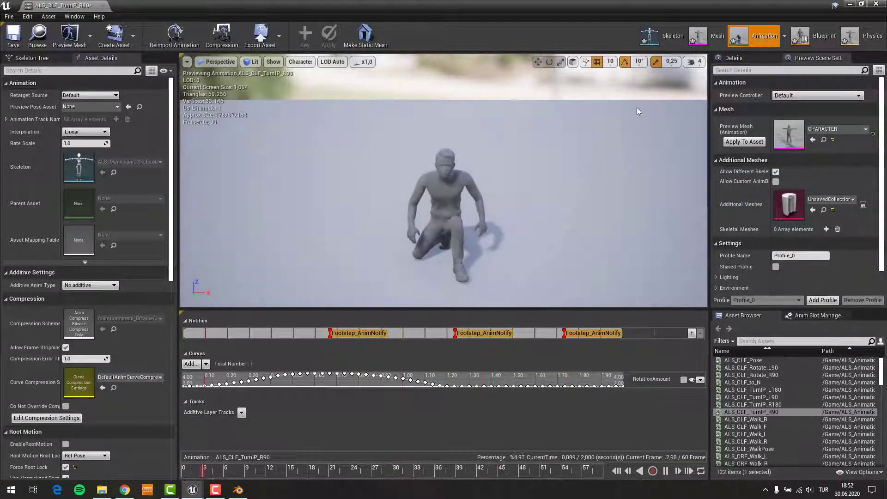
{"action": "left_click", "coordinate": [659, 40]}
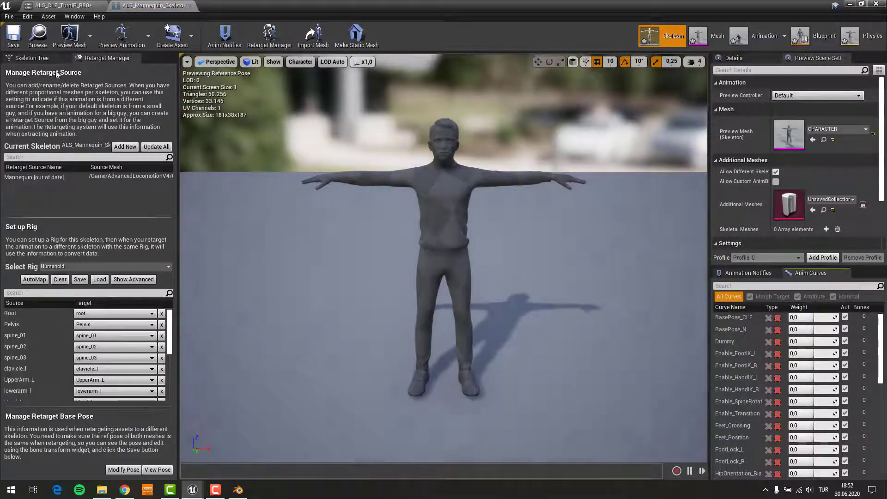
{"action": "left_click", "coordinate": [31, 57]}
{"action": "left_click", "coordinate": [19, 70]}
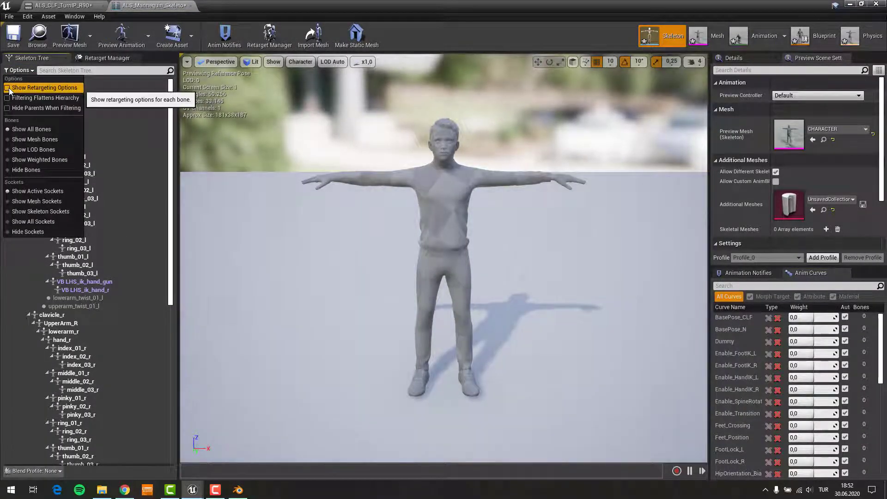
{"action": "left_click", "coordinate": [8, 88]}
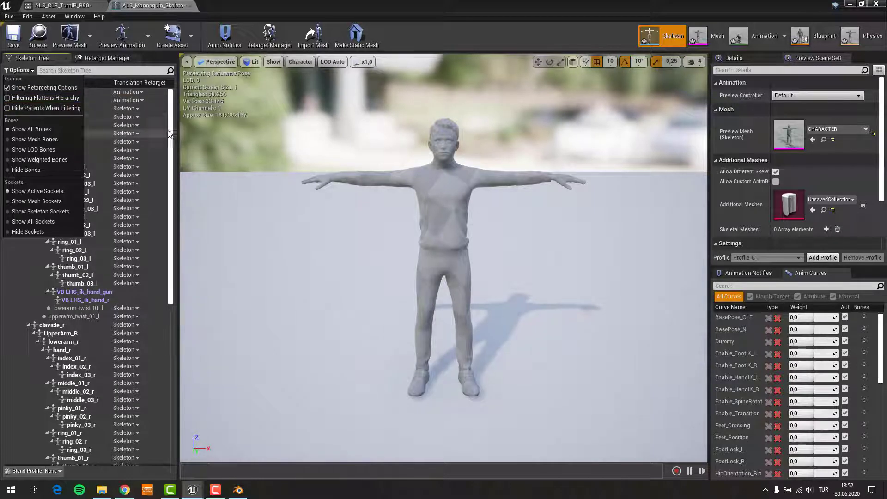
{"action": "left_click_drag", "start_coordinate": [169, 134], "coordinate": [167, 301]}
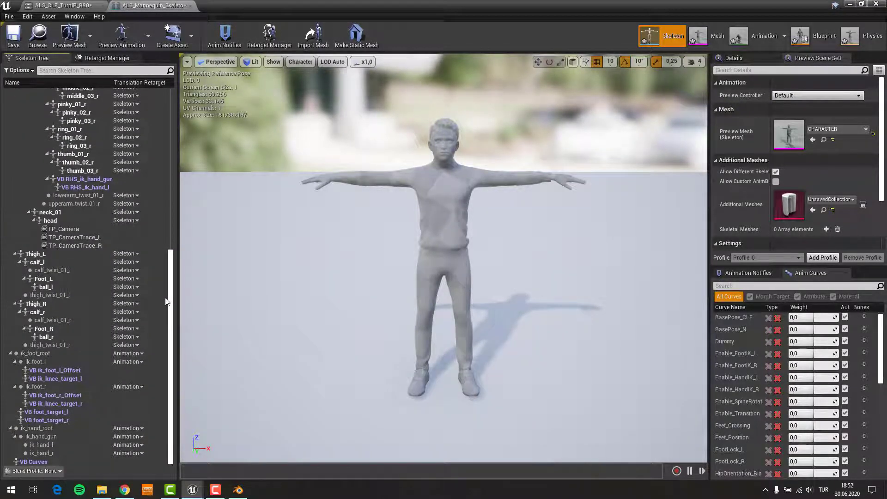
{"action": "scroll", "coordinate": [124, 184], "scroll_direction": "up", "scroll_amount": 15}
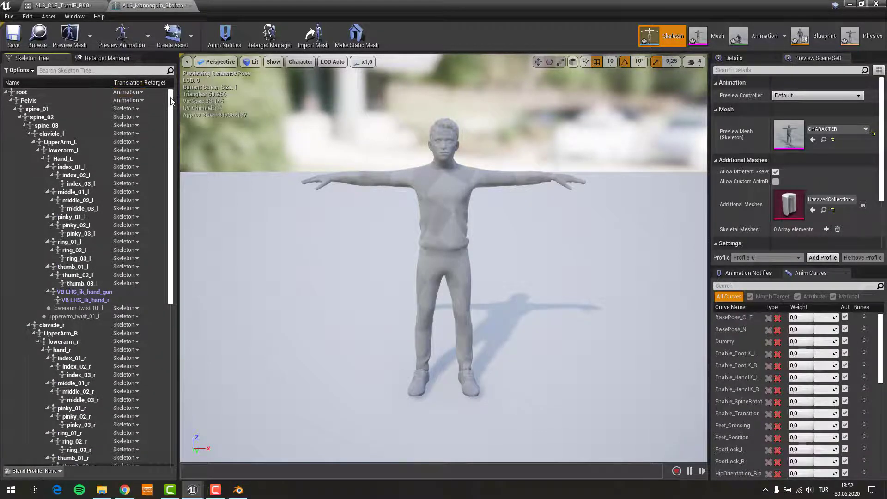
{"action": "scroll", "coordinate": [170, 101], "scroll_direction": "down", "scroll_amount": 15}
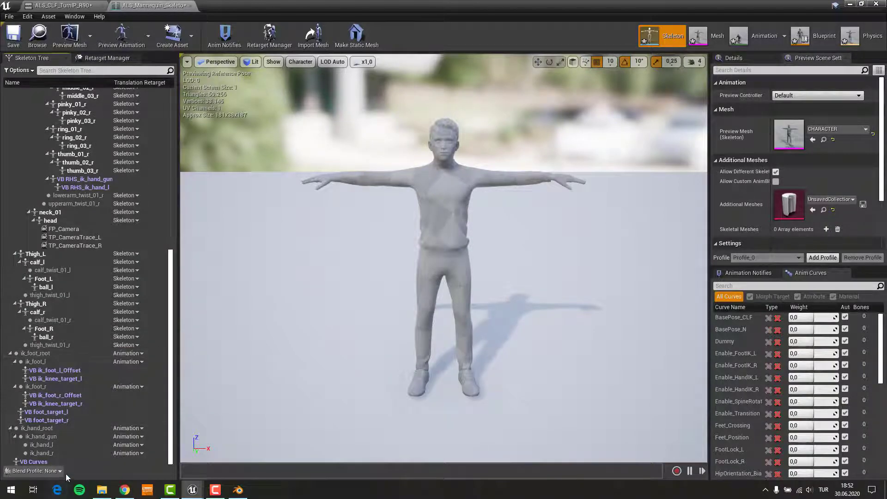
- Set the level character's Skeletal Mesh to CHARACTER and Anim Class to ALS_AnimBP_C
{"action": "left_click", "coordinate": [877, 4]}
{"action": "left_click", "coordinate": [824, 397]}
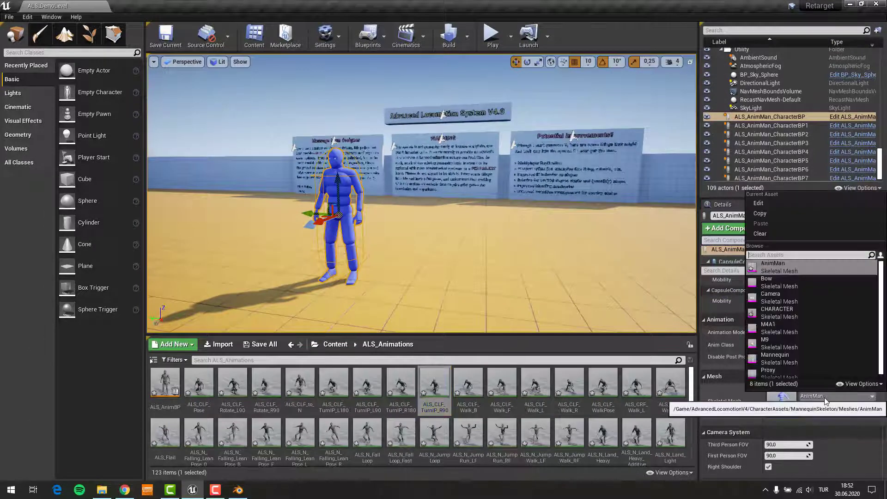
{"action": "scroll", "coordinate": [814, 300], "scroll_direction": "down", "scroll_amount": 3}
{"action": "left_click", "coordinate": [813, 265]}
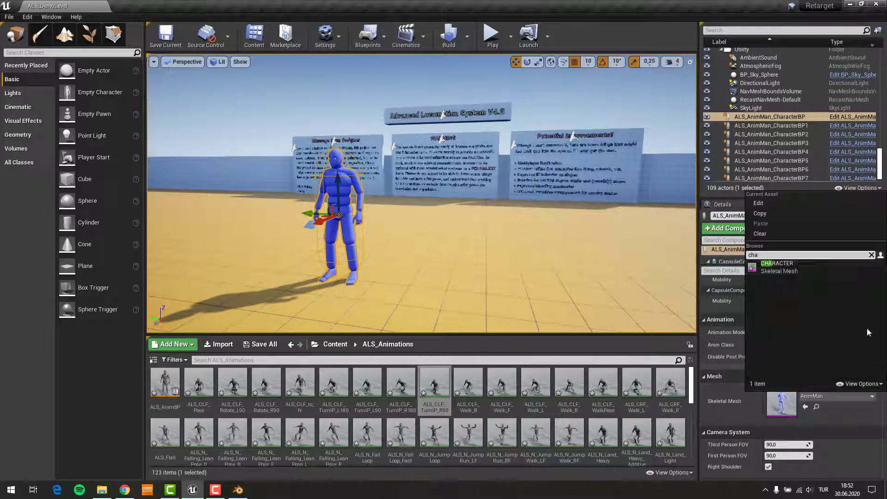
{"action": "left_click", "coordinate": [785, 345]}
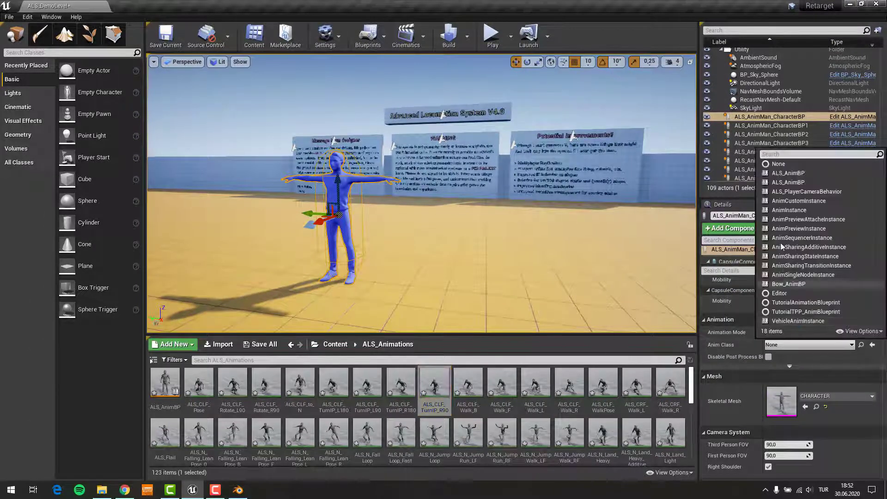
{"action": "left_click", "coordinate": [774, 191]}
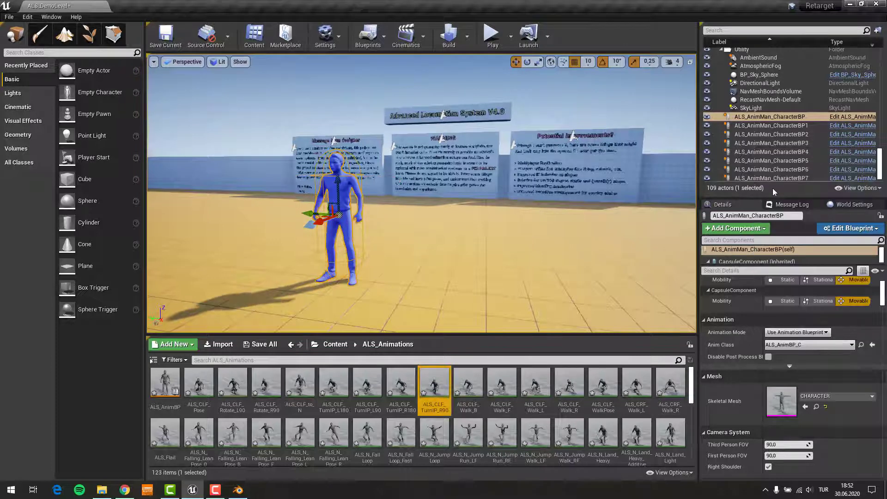
- Run a brief play test, then follow the Message Log's Set Vector Parameter Value error link
{"action": "left_click", "coordinate": [499, 38]}
{"action": "key", "text": "Escape"}
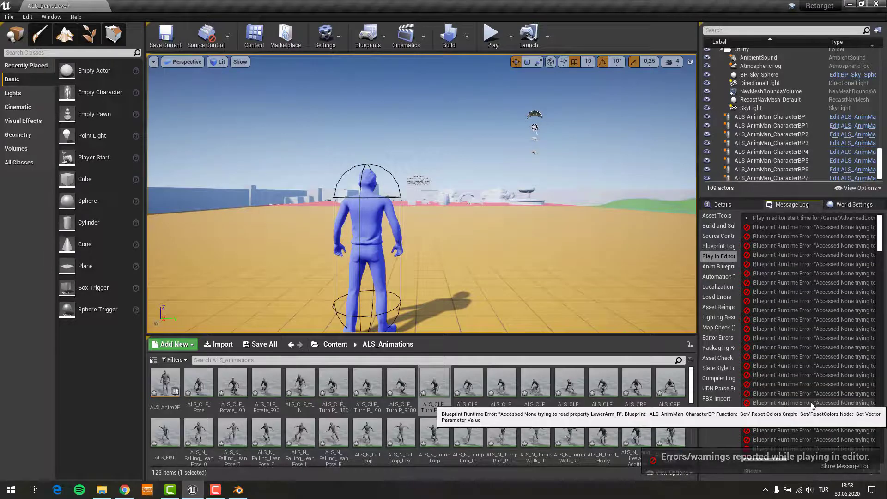
{"action": "left_click_drag", "start_coordinate": [776, 460], "coordinate": [855, 460]}
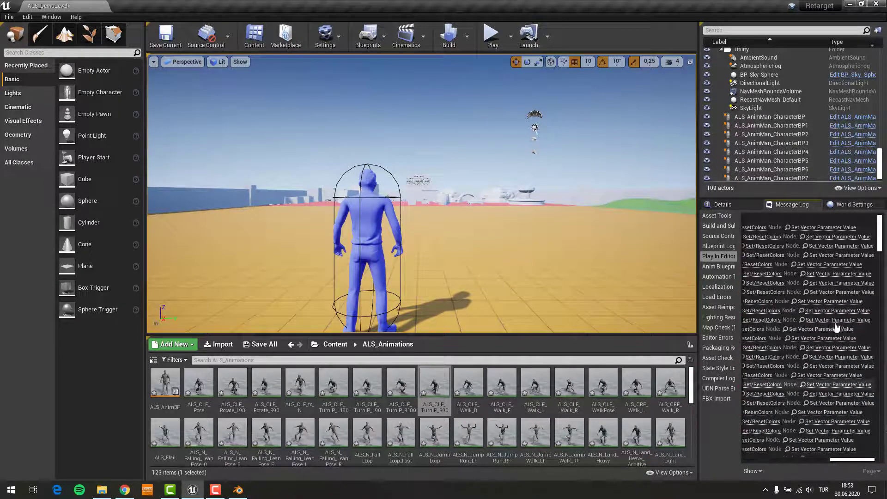
{"action": "left_click", "coordinate": [836, 328]}
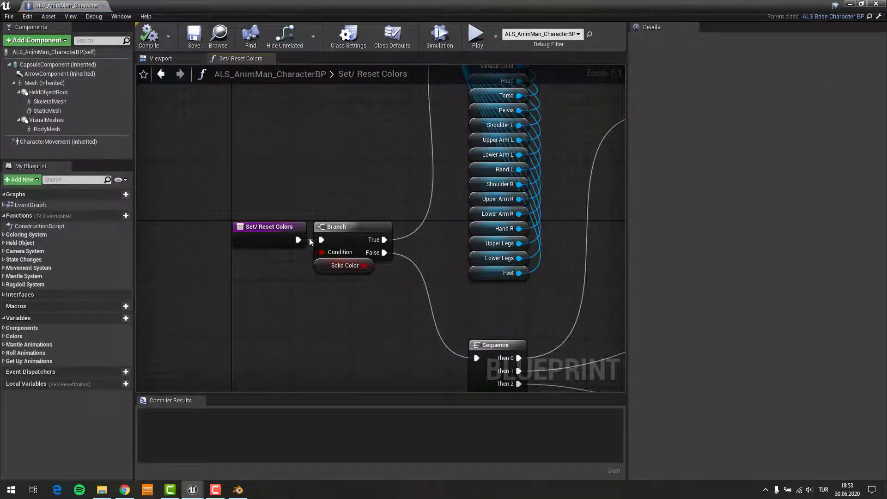
- Break Set/Reset Colors from its Branch, then play-test running, jumping and the Pistol 1H overlay
{"action": "left_click", "coordinate": [298, 239], "text": "alt"}
{"action": "left_click", "coordinate": [848, 3]}
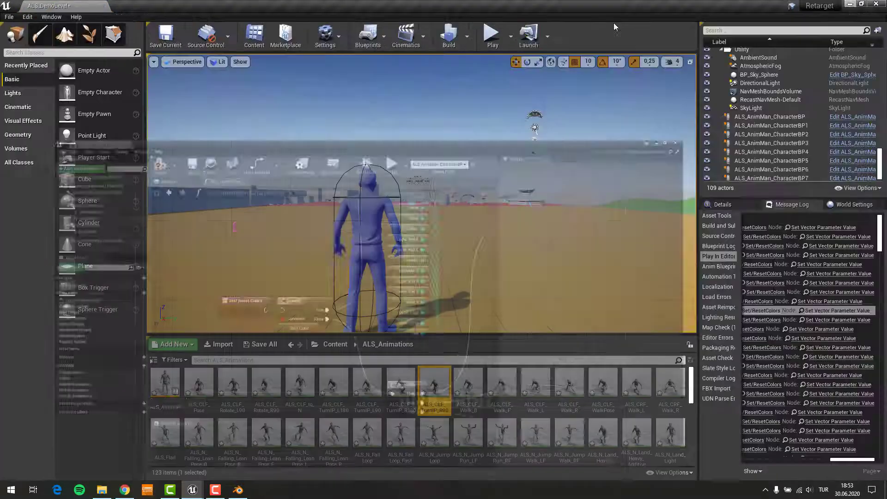
{"action": "key", "text": "alt+p"}
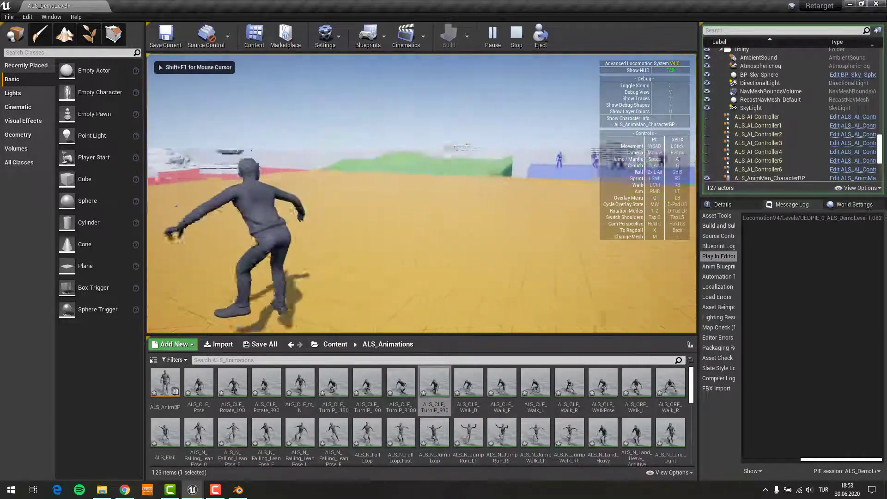
{"action": "key", "text": "space"}
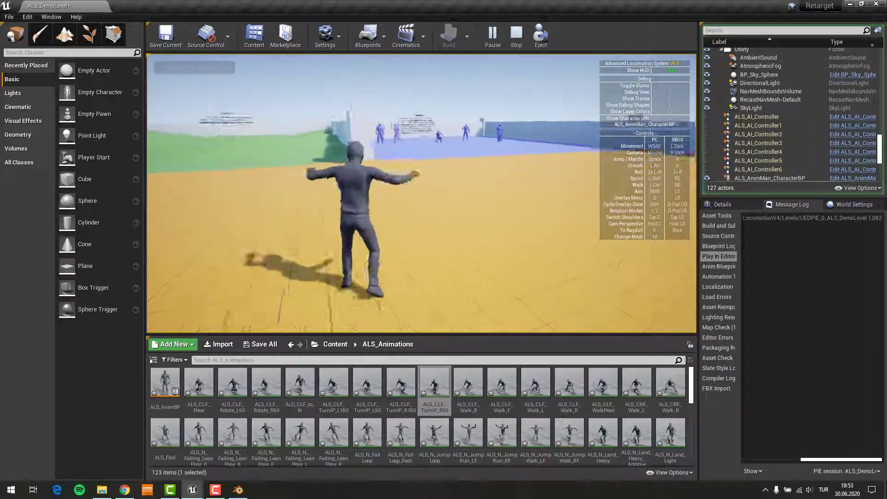
{"action": "key", "text": "q"}
{"action": "key", "text": "q"}
{"action": "scroll", "coordinate": [421, 194], "scroll_direction": "down", "scroll_amount": 1}
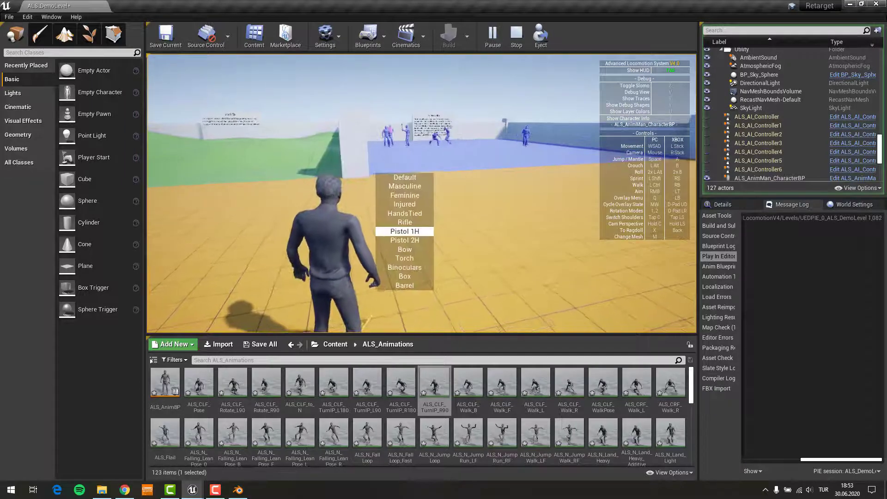
{"action": "key", "text": "Escape"}
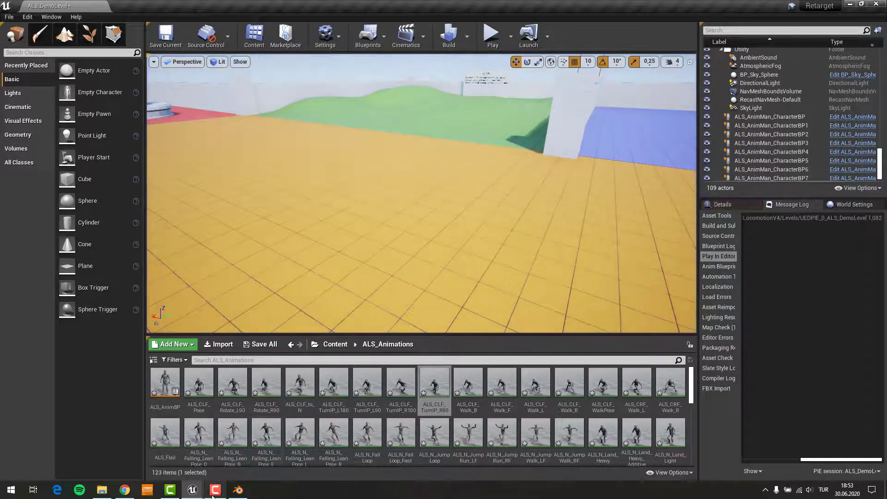
- Bring the character blueprint back and open the ALS_AnimBP animation blueprint
{"action": "mouse_move", "coordinate": [196, 489]}
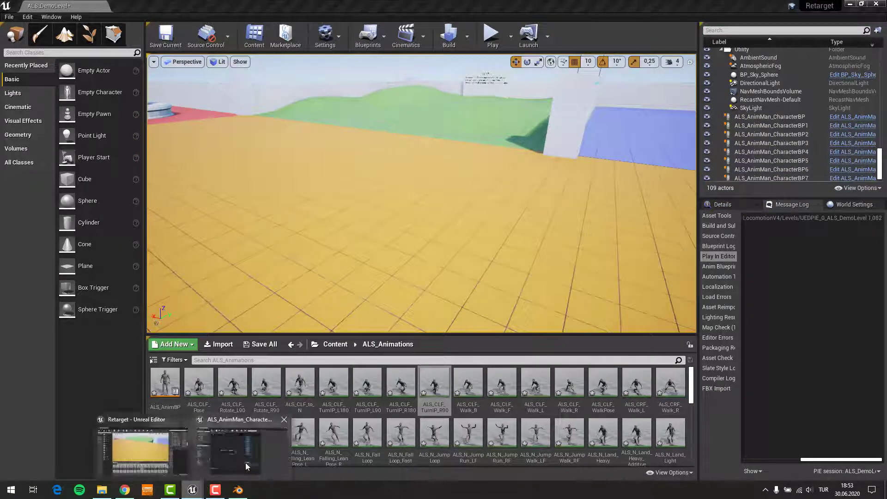
{"action": "left_click", "coordinate": [245, 462]}
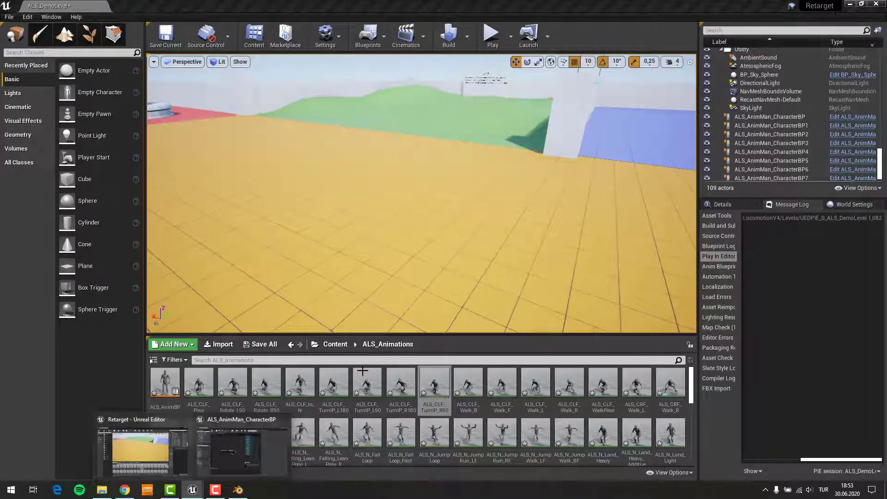
{"action": "double_click", "coordinate": [173, 393]}
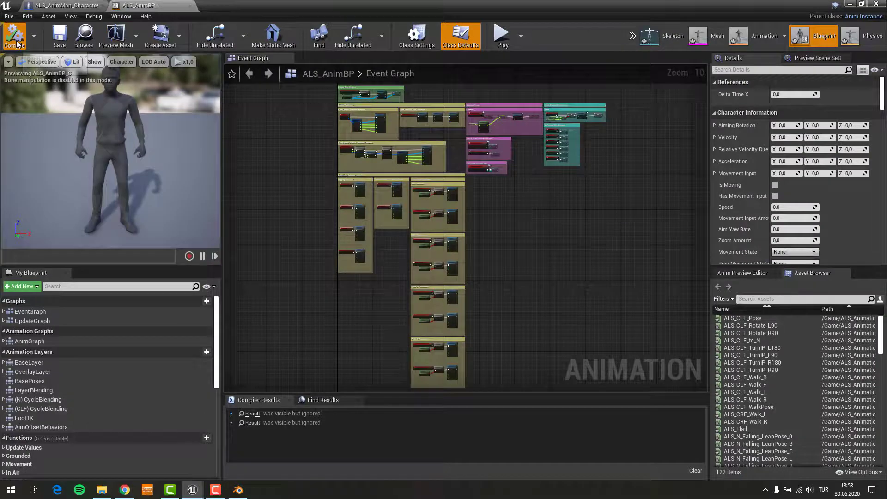
- Compile ALS_AnimBP and inspect the ALS_Mannequin_Skeleton asset
{"action": "left_click", "coordinate": [17, 43]}
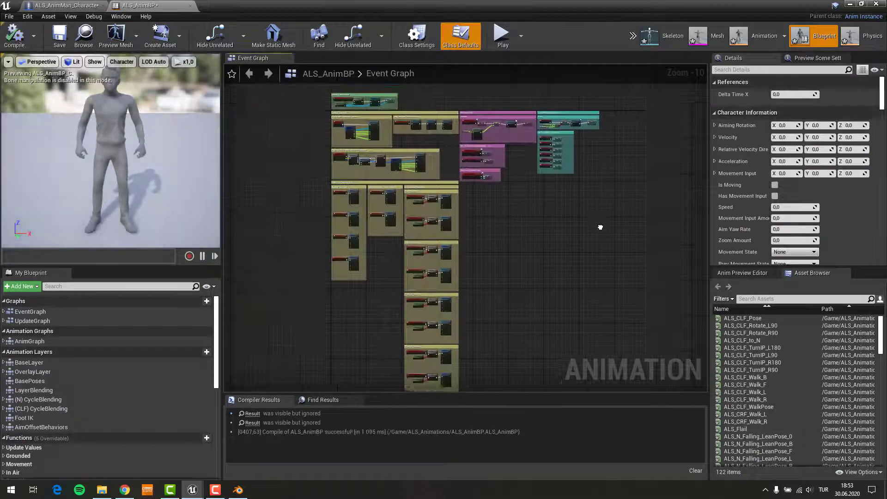
{"action": "right_click_drag", "start_coordinate": [675, 158], "coordinate": [653, 209]}
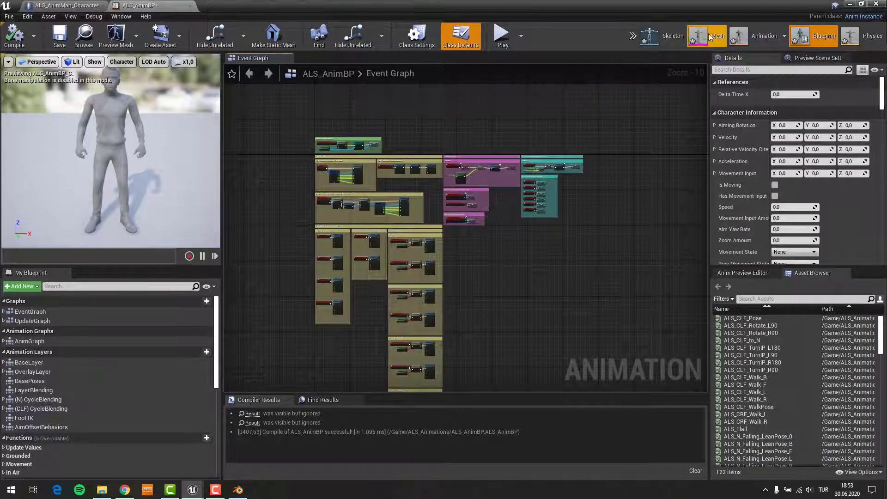
{"action": "left_click", "coordinate": [665, 37]}
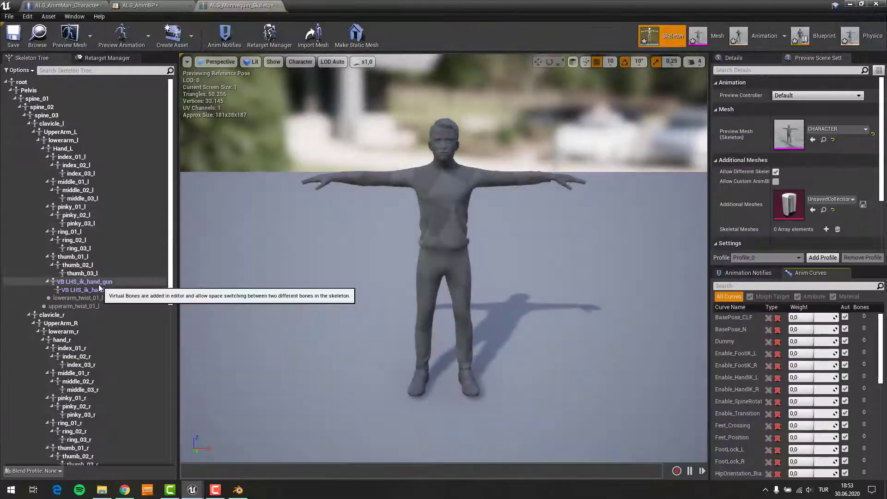
{"action": "scroll", "coordinate": [103, 251], "scroll_direction": "down", "scroll_amount": 5}
{"action": "scroll", "coordinate": [102, 254], "scroll_direction": "down", "scroll_amount": 5}
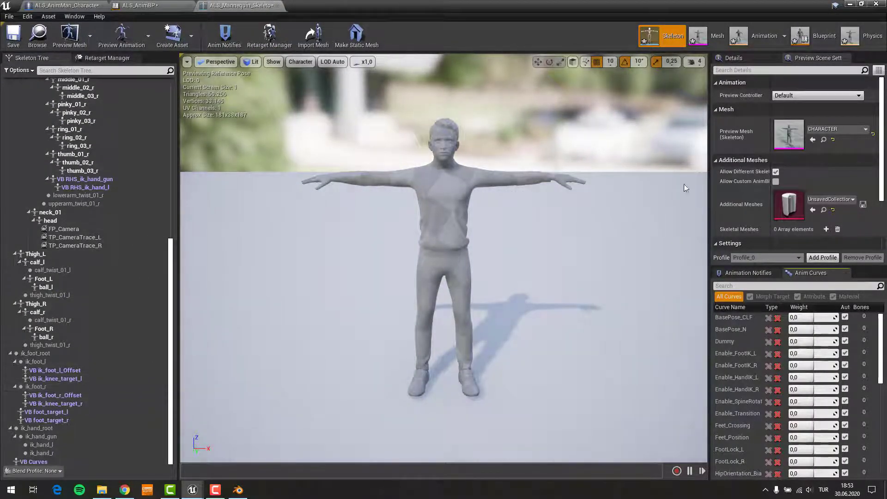
{"action": "left_click", "coordinate": [849, 4]}
- Play-test running forward with the Pistol 1H overlay selected, then stop the session
{"action": "left_click", "coordinate": [492, 35]}
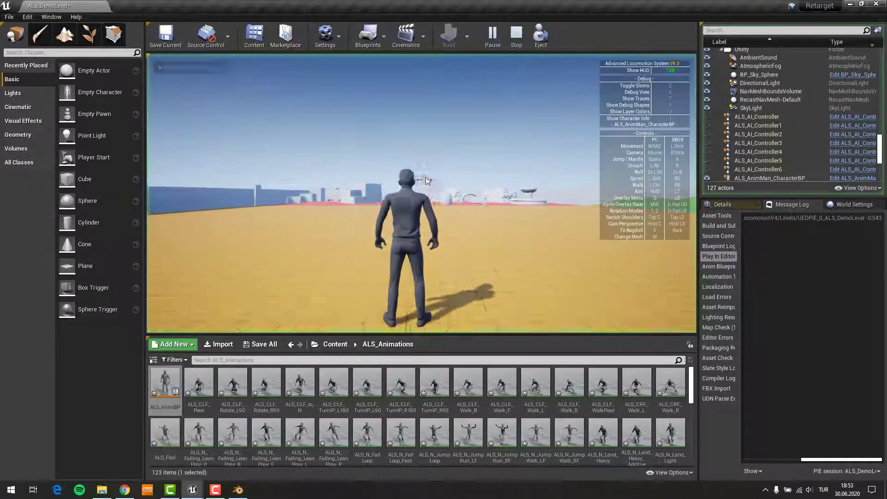
{"action": "key", "text": "q"}
{"action": "key", "text": "w"}
{"action": "scroll", "coordinate": [422, 193], "scroll_direction": "down", "scroll_amount": 6}
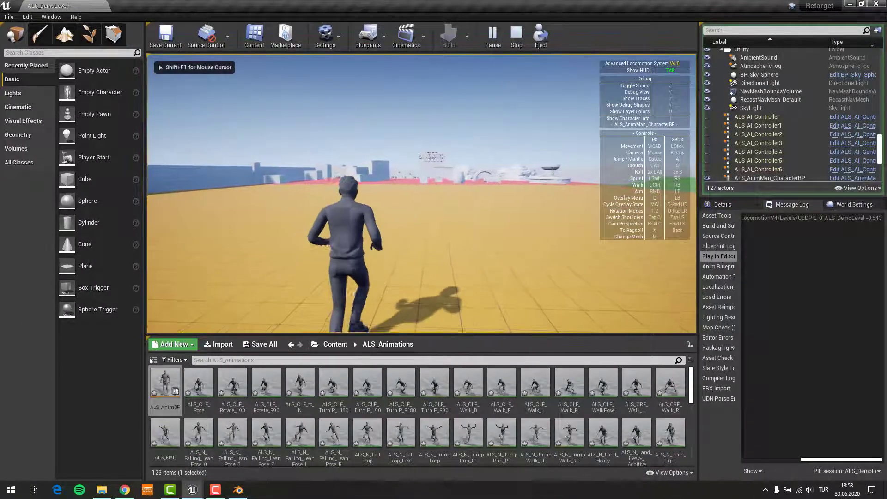
{"action": "key", "text": "q"}
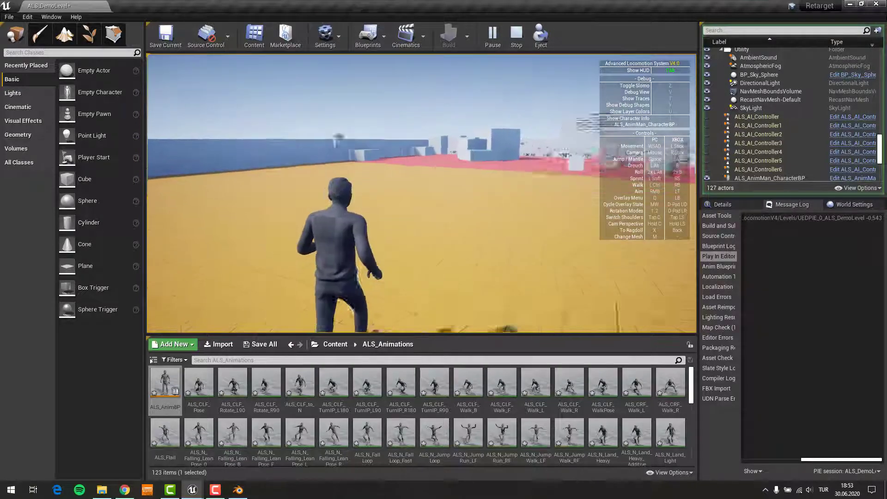
{"action": "key", "text": "Escape"}
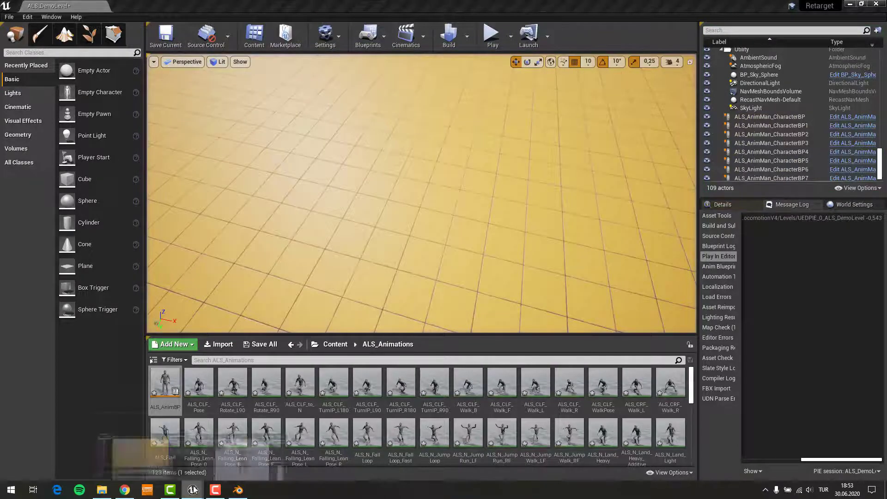
- In the skeleton editor preview, display bones as All Hierarchy
{"action": "key", "text": "alt+Tab"}
{"action": "left_click", "coordinate": [107, 188]}
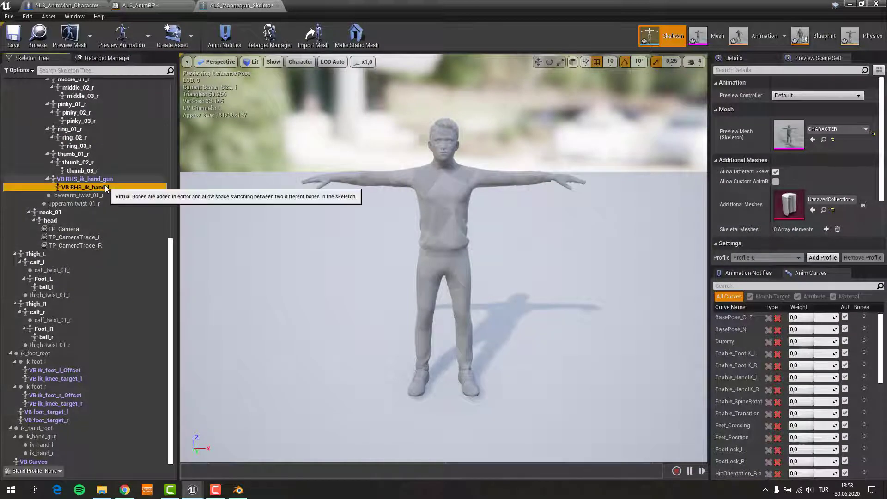
{"action": "left_click", "coordinate": [300, 61]}
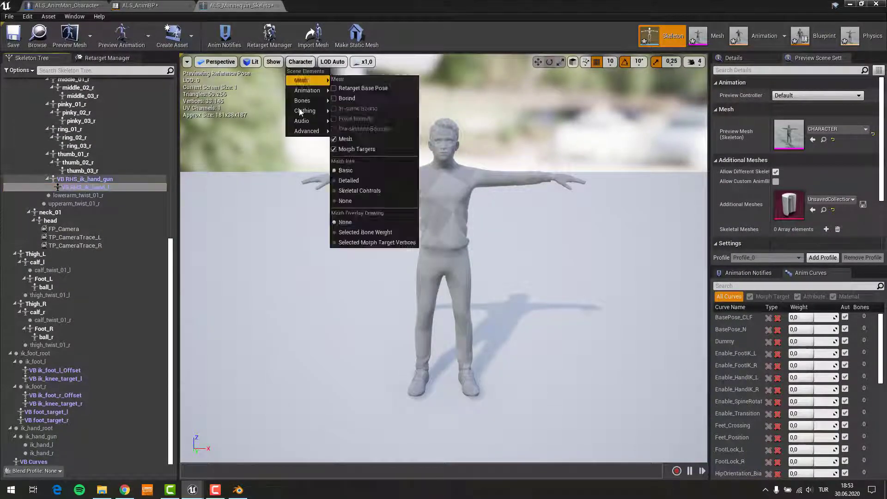
{"action": "mouse_move", "coordinate": [300, 114]}
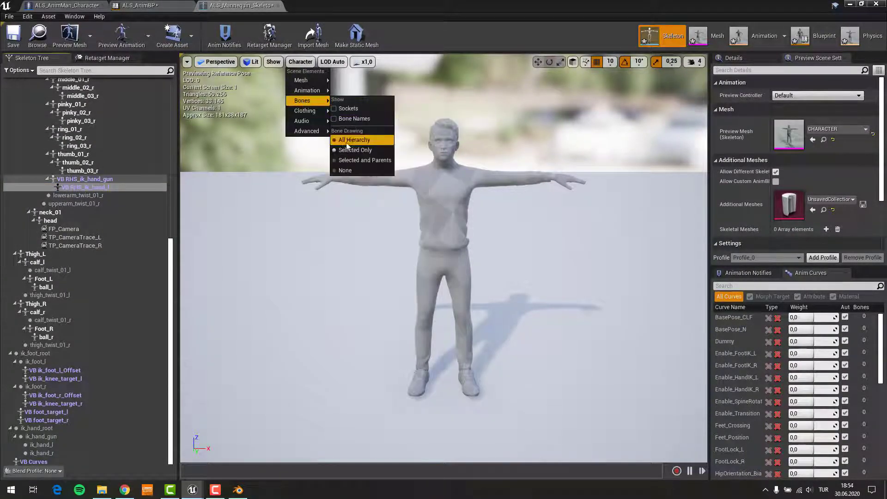
{"action": "left_click", "coordinate": [351, 143]}
- Inspect the VB RHS_ik_hand_gun and VB RHS_ik_hand_l virtual bones, then return to the level
{"action": "left_click", "coordinate": [88, 178]}
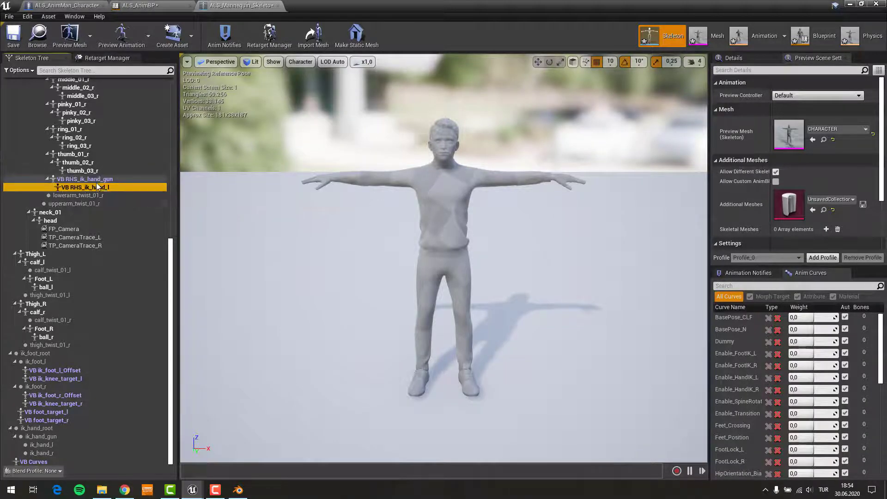
{"action": "left_click", "coordinate": [83, 213]}
{"action": "left_click", "coordinate": [81, 155]}
{"action": "left_click", "coordinate": [83, 179]}
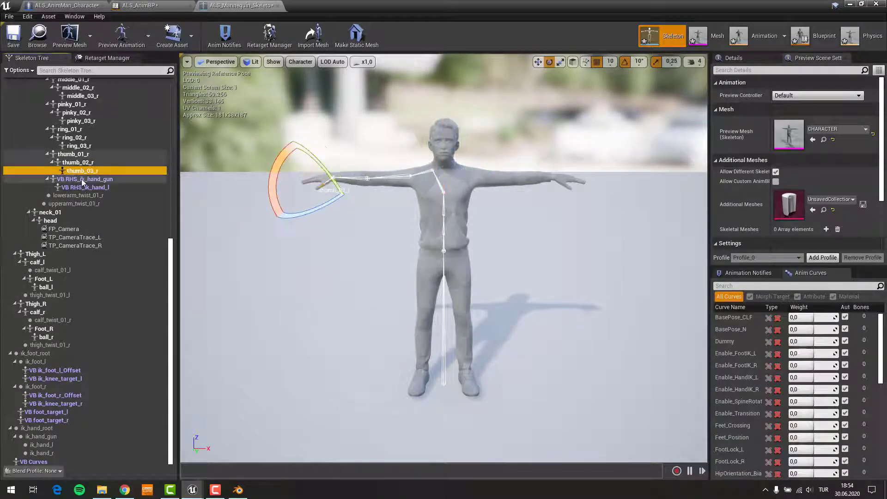
{"action": "left_click", "coordinate": [83, 187]}
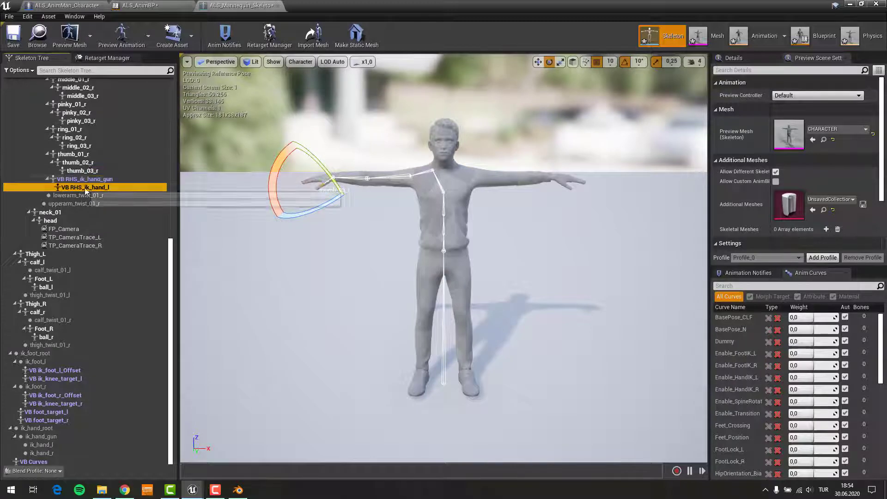
{"action": "key", "text": "Up"}
{"action": "key", "text": "Up"}
{"action": "key", "text": "Up"}
{"action": "key", "text": "Up"}
{"action": "key", "text": "Up"}
{"action": "left_click", "coordinate": [73, 178]}
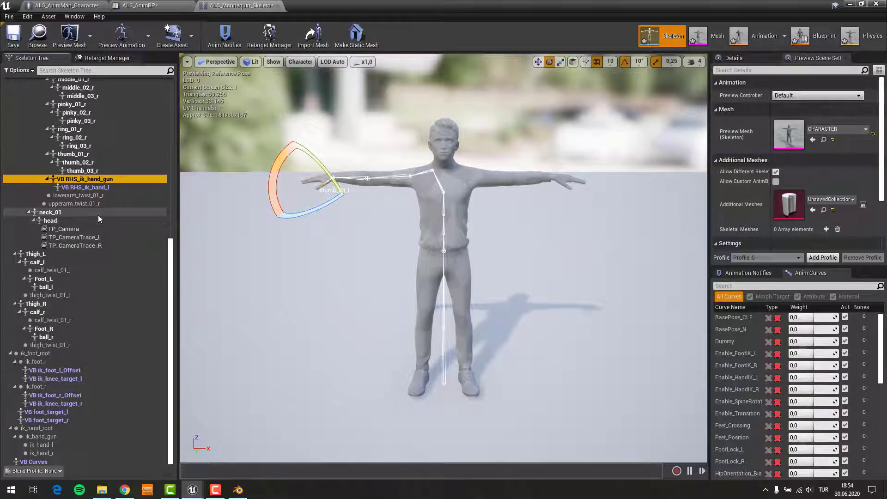
{"action": "left_click", "coordinate": [849, 4]}
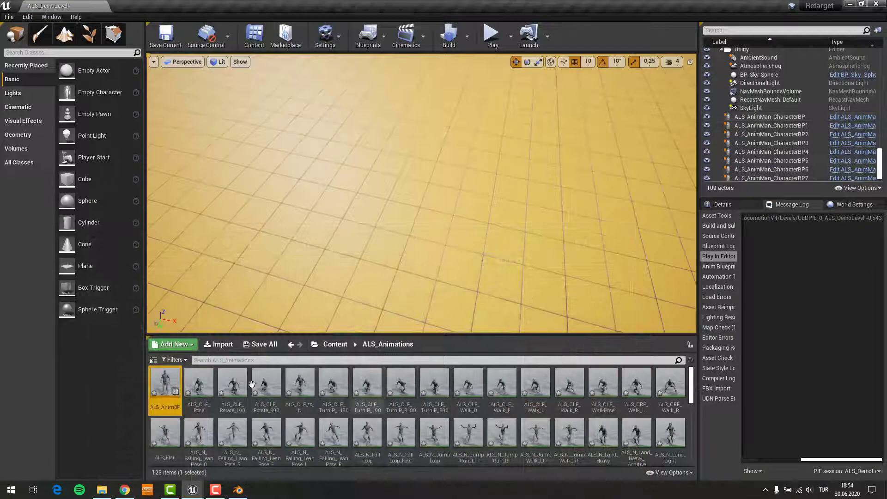
- Open ALS_AnimBP's AnimGraph, then run a play-in-editor test of the level
{"action": "double_click", "coordinate": [165, 383]}
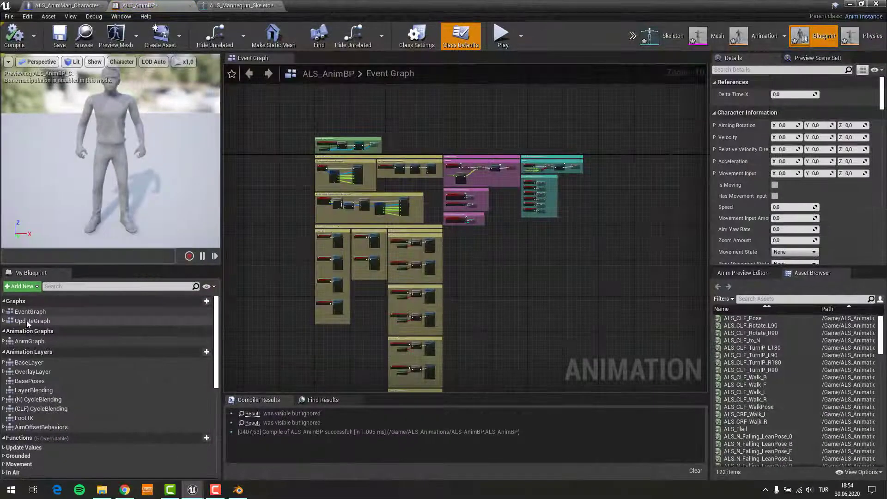
{"action": "double_click", "coordinate": [28, 340]}
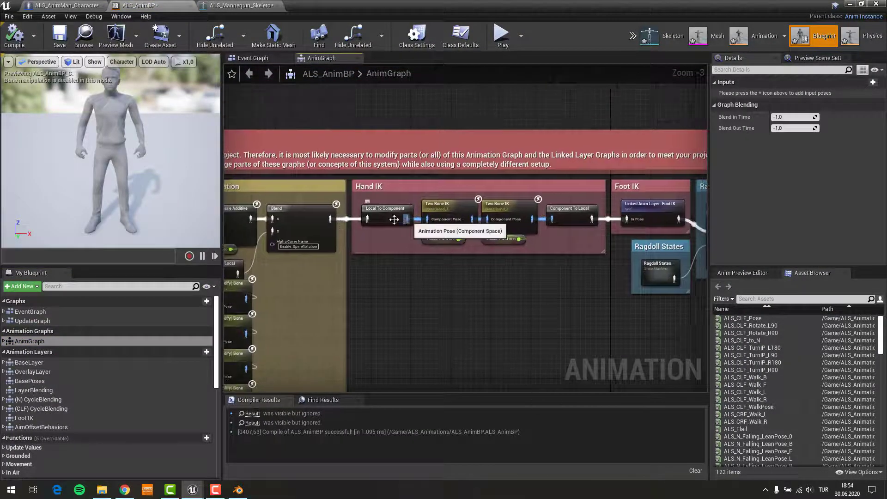
{"action": "left_click", "coordinate": [849, 4]}
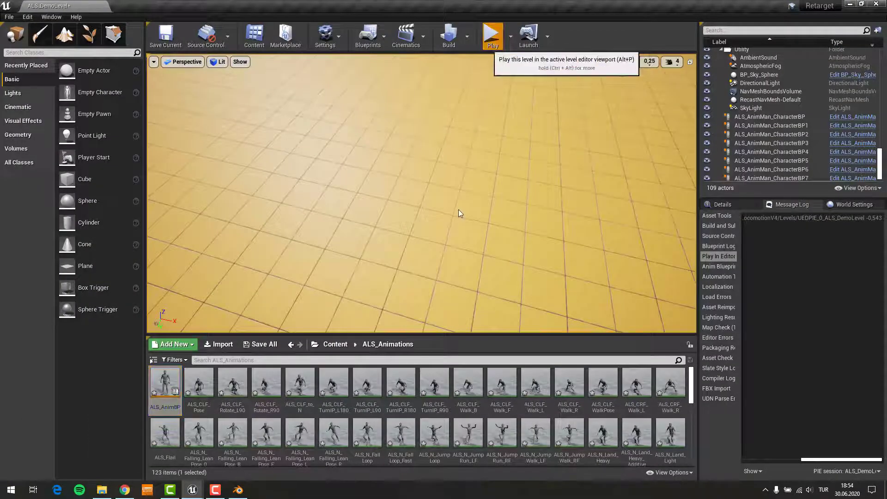
{"action": "key", "text": "Escape"}
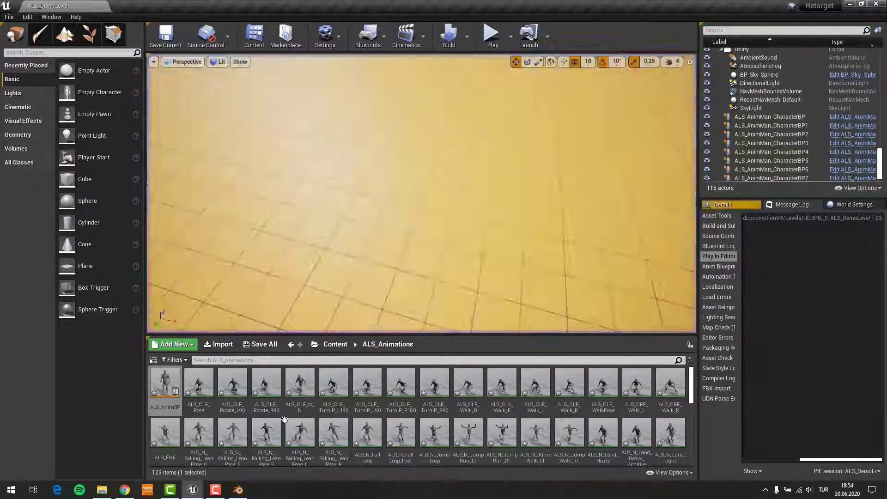
- Undo the last AnimGraph pin connection and switch to the ALS_Mannequin_Skeleton editor
{"action": "mouse_move", "coordinate": [192, 489]}
{"action": "left_click", "coordinate": [238, 444]}
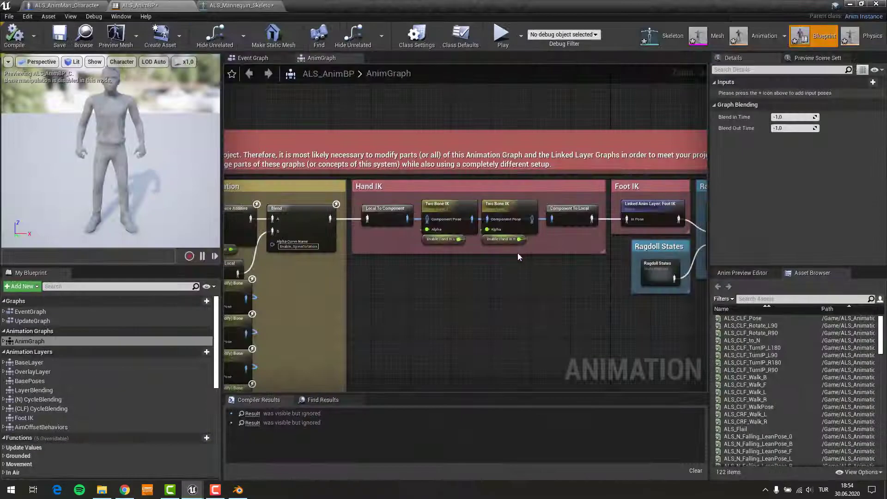
{"action": "key", "text": "ctrl+z"}
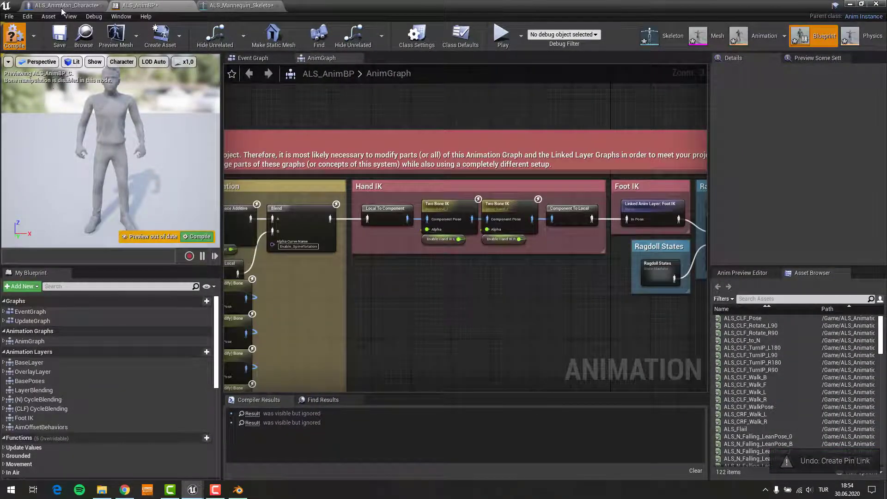
{"action": "left_click", "coordinate": [238, 5]}
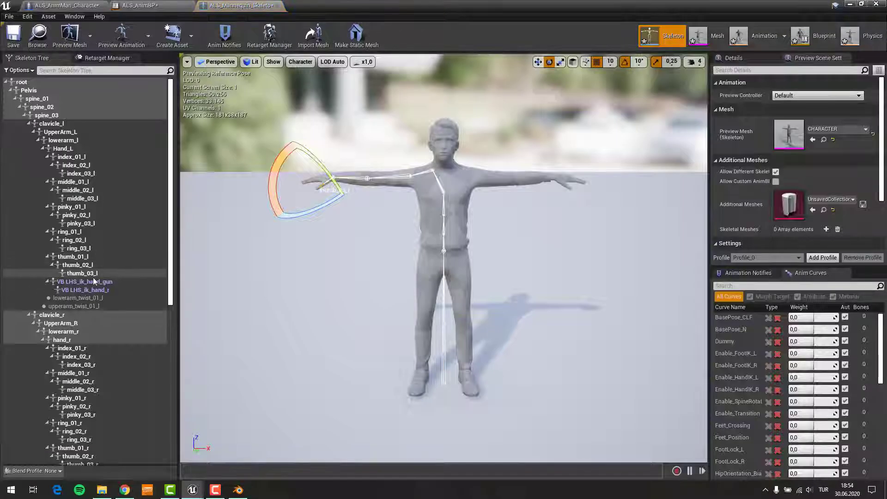
- Review the hand and foot virtual bones down to VB Curves in the Skeleton Tree
{"action": "left_click", "coordinate": [93, 289]}
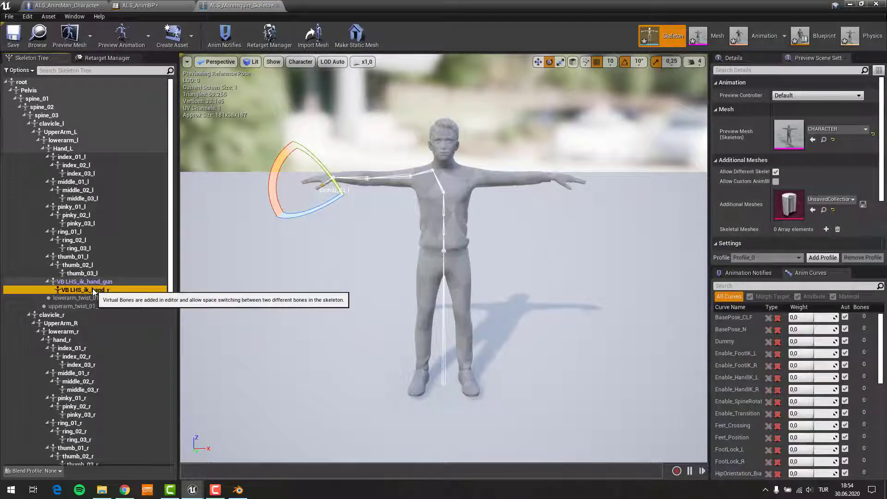
{"action": "scroll", "coordinate": [85, 289], "scroll_direction": "down", "scroll_amount": 3}
{"action": "scroll", "coordinate": [81, 288], "scroll_direction": "down", "scroll_amount": 3}
{"action": "scroll", "coordinate": [78, 288], "scroll_direction": "down", "scroll_amount": 5}
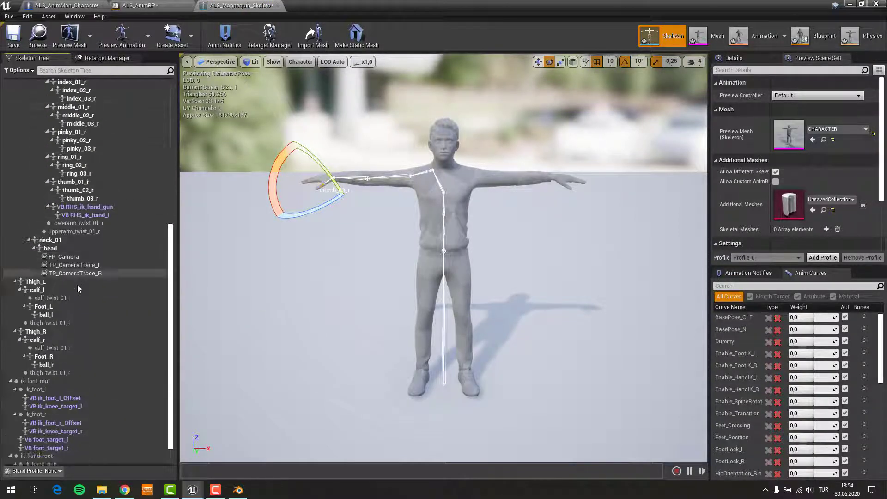
{"action": "scroll", "coordinate": [77, 284], "scroll_direction": "down", "scroll_amount": 1}
{"action": "left_click", "coordinate": [51, 371]}
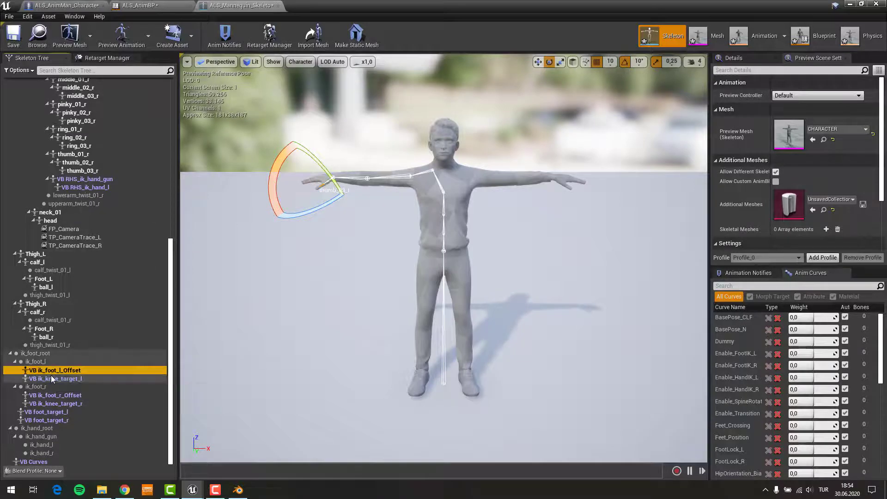
{"action": "left_click", "coordinate": [51, 378]}
{"action": "left_click", "coordinate": [50, 403]}
{"action": "left_click", "coordinate": [47, 420]}
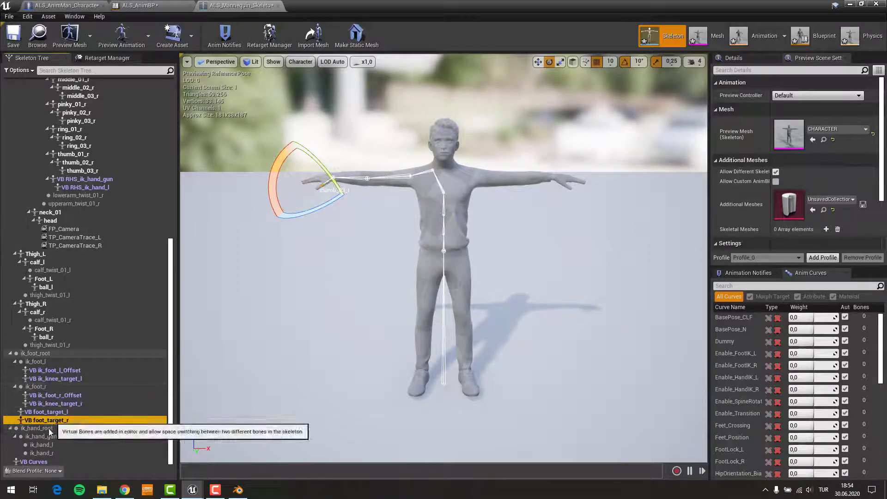
{"action": "left_click", "coordinate": [38, 460]}
{"action": "scroll", "coordinate": [120, 362], "scroll_direction": "up", "scroll_amount": 4}
{"action": "scroll", "coordinate": [108, 331], "scroll_direction": "up", "scroll_amount": 4}
{"action": "scroll", "coordinate": [100, 278], "scroll_direction": "up", "scroll_amount": 4}
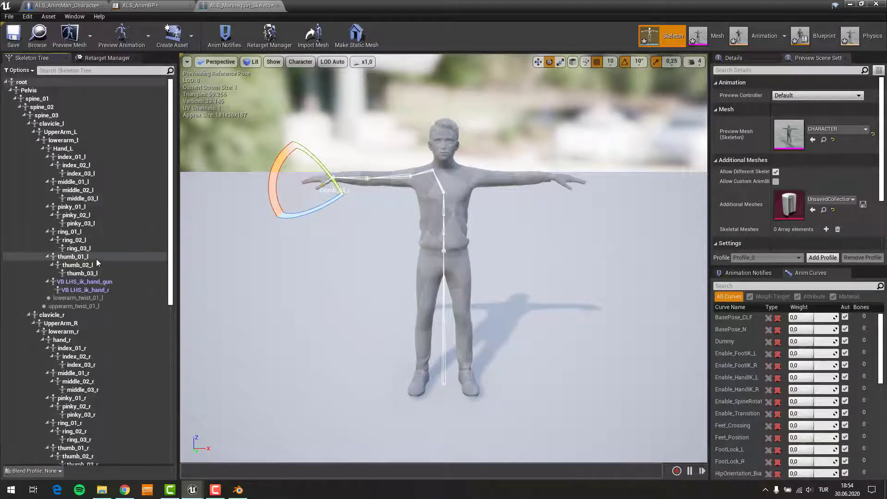
- Delete the VB LHS_ik_hand_gun virtual bone, leaving Hand_L selected
{"action": "left_click", "coordinate": [93, 281]}
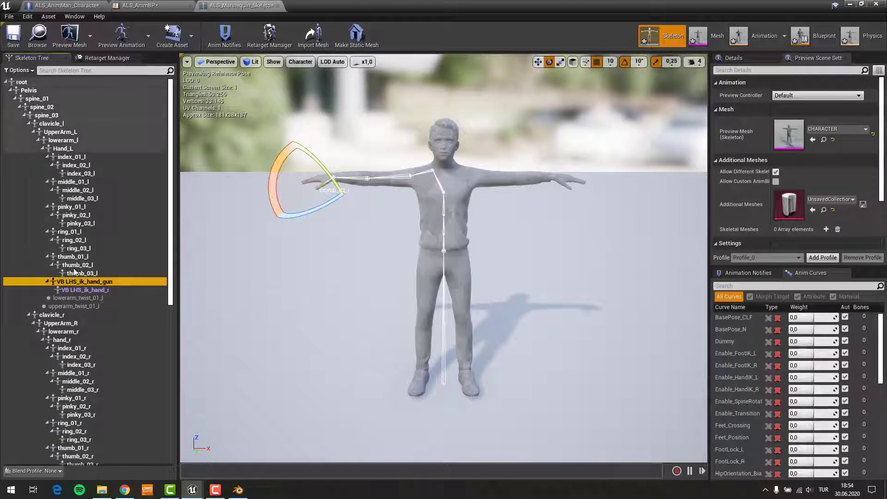
{"action": "double_click", "coordinate": [79, 282]}
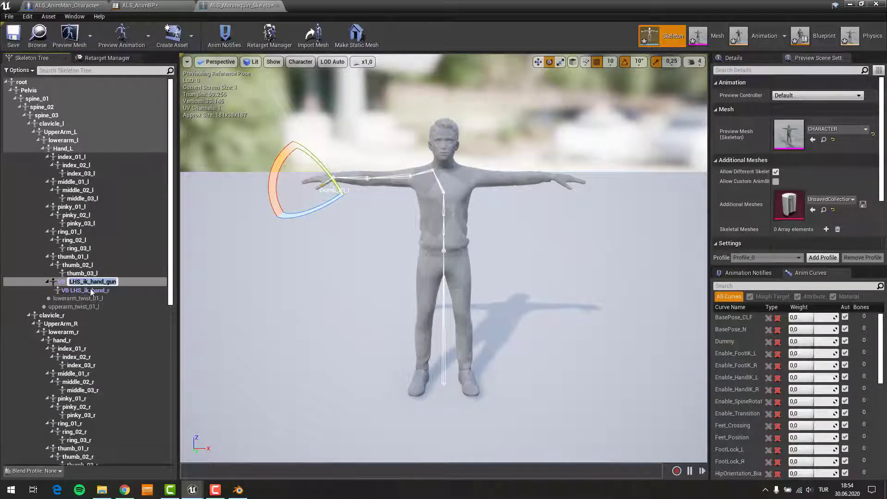
{"action": "left_click", "coordinate": [86, 287]}
{"action": "double_click", "coordinate": [85, 283]}
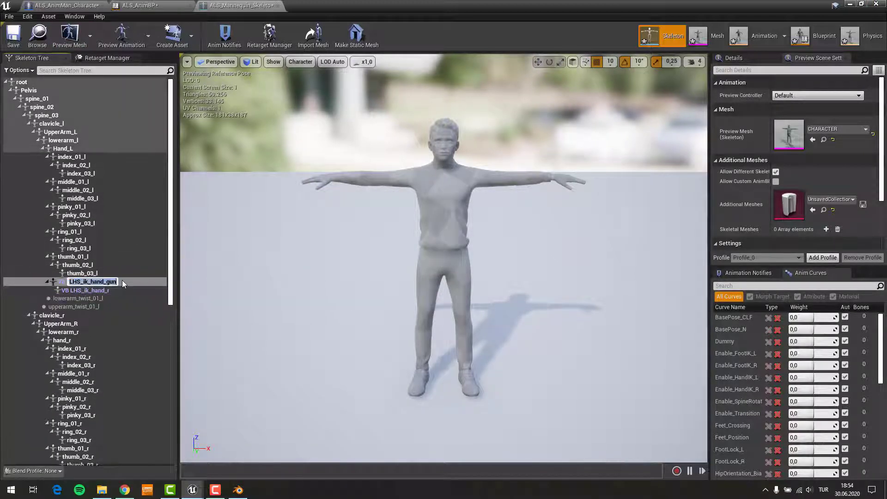
{"action": "right_click", "coordinate": [71, 148]}
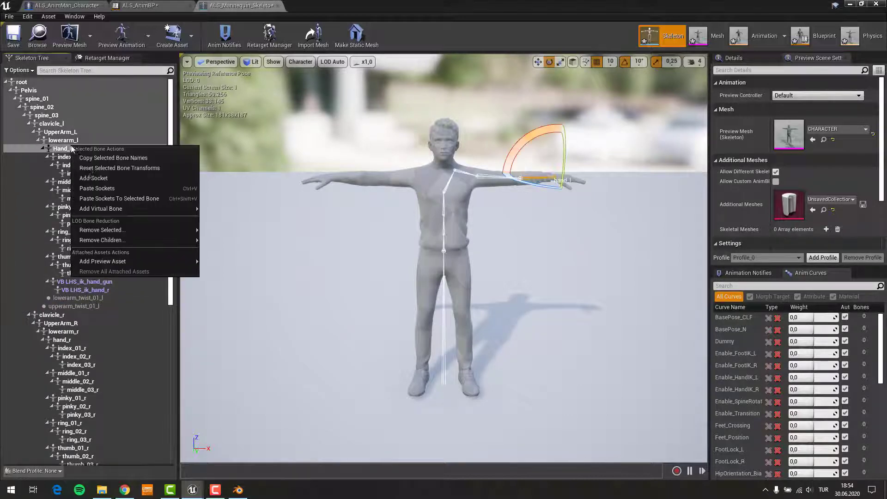
{"action": "left_click", "coordinate": [90, 282]}
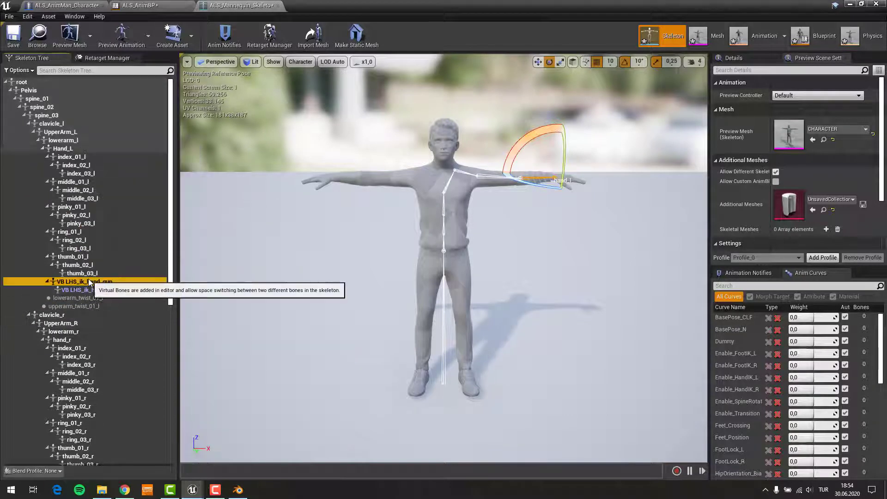
{"action": "key", "text": "Delete"}
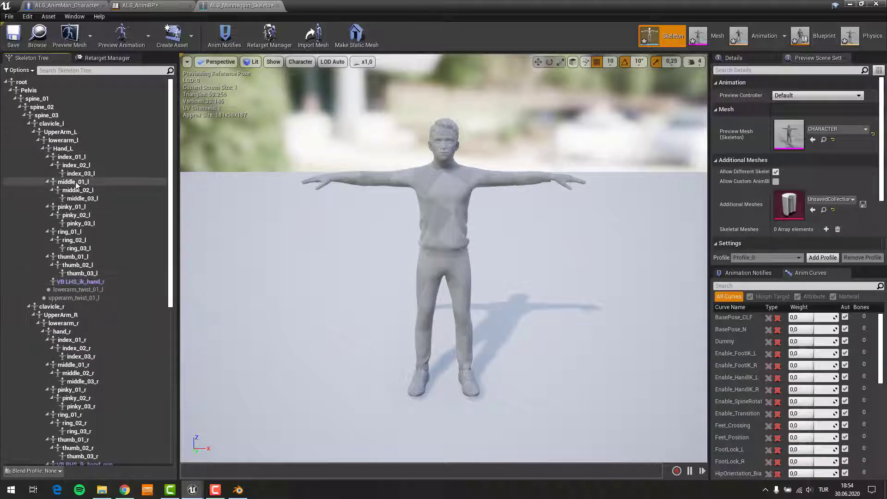
{"action": "left_click", "coordinate": [71, 148]}
- Add a virtual bone on Hand_L named VB LHS_ik_hand_gun
{"action": "right_click", "coordinate": [70, 148]}
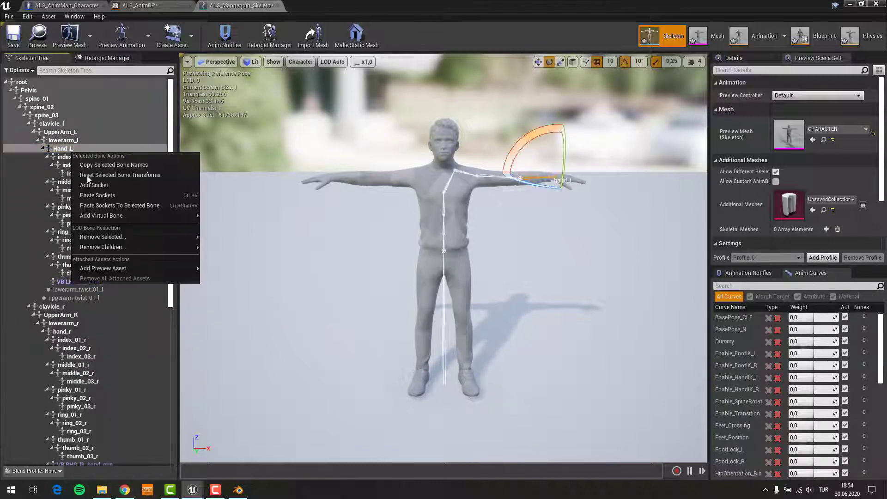
{"action": "mouse_move", "coordinate": [104, 215]}
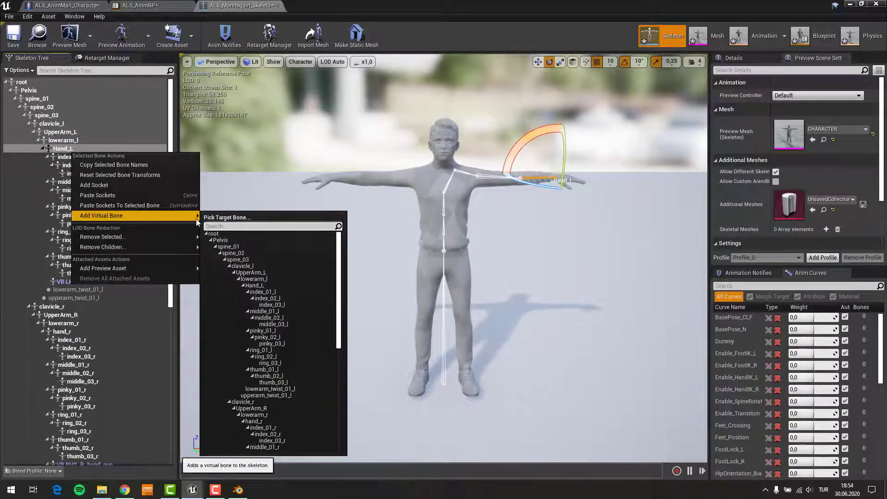
{"action": "type", "text": "hand"}
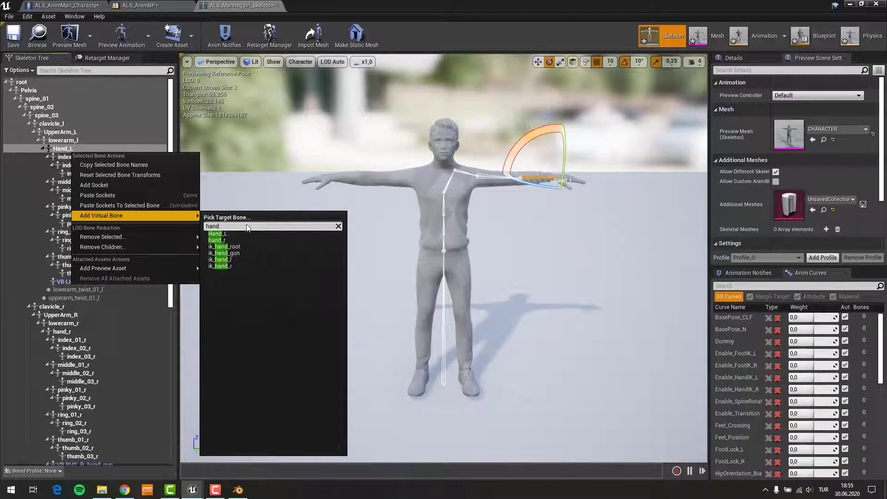
{"action": "left_click", "coordinate": [231, 235]}
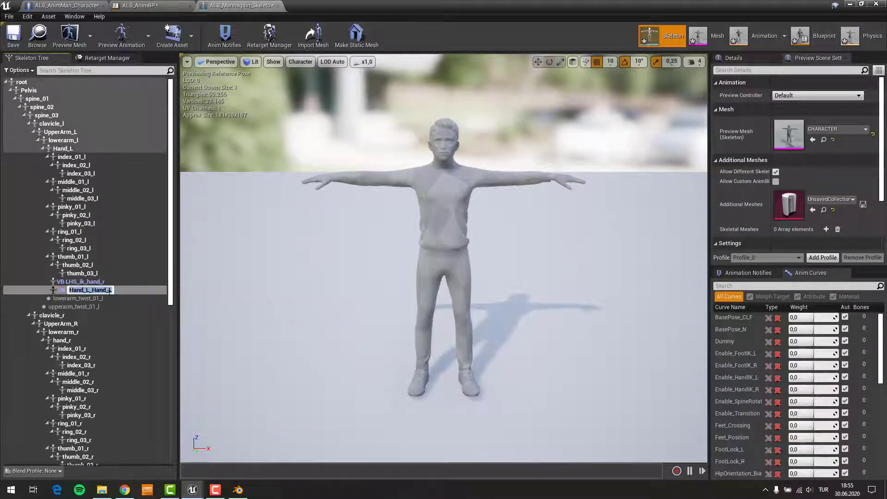
{"action": "type", "text": "LHS_ik_hand_gun"}
{"action": "key", "text": "Return"}
- Delete the old VB LHS_ik_hand_r virtual bone
{"action": "double_click", "coordinate": [88, 282]}
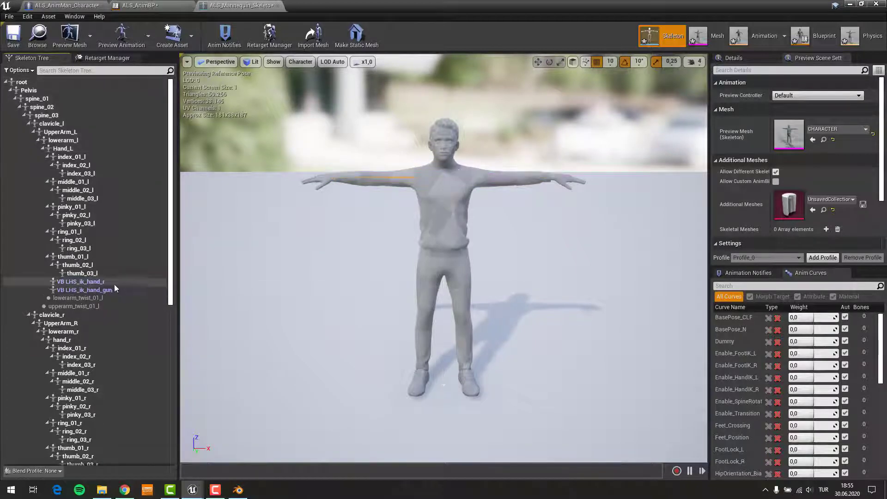
{"action": "left_click", "coordinate": [77, 283]}
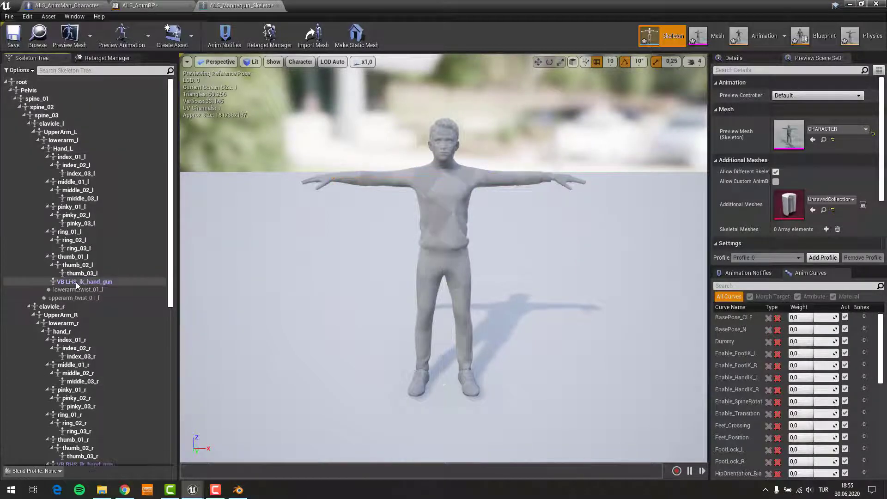
{"action": "right_click", "coordinate": [76, 281]}
{"action": "key", "text": "Delete"}
- Add VB LHS_ik_hand_r under VB LHS_ik_hand_gun, targeting hand_r
{"action": "right_click", "coordinate": [68, 284]}
{"action": "mouse_move", "coordinate": [96, 323]}
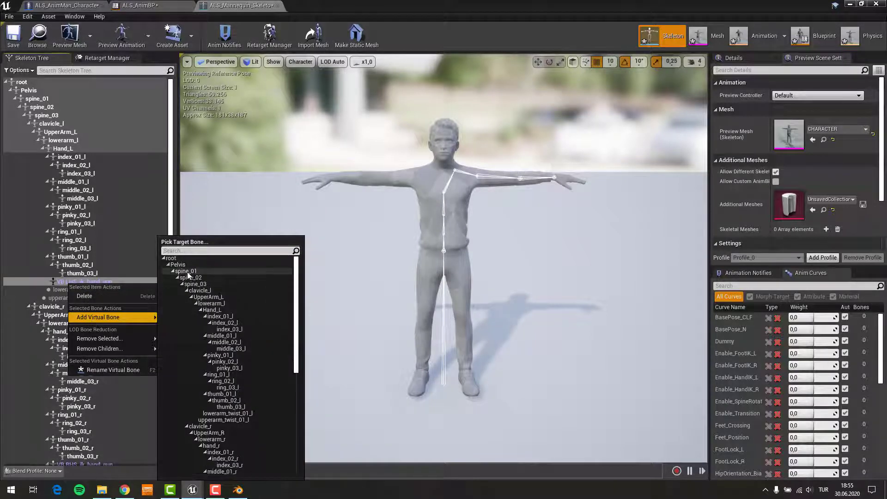
{"action": "type", "text": "hand_r"}
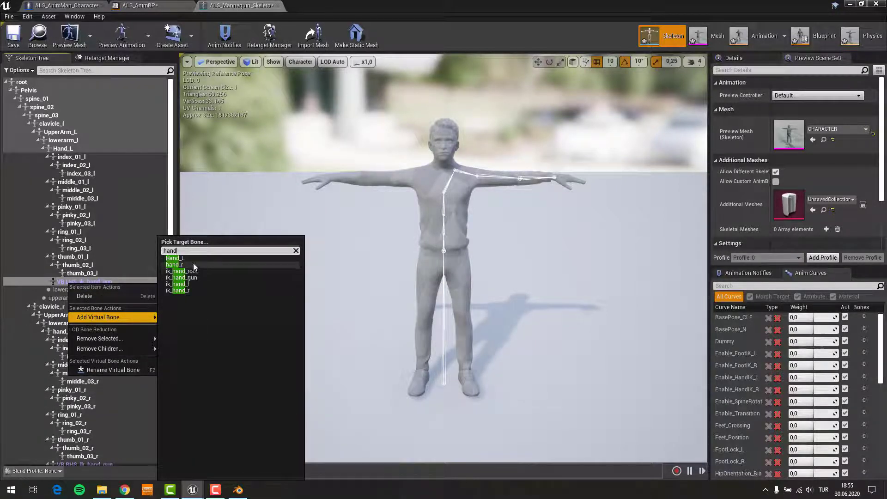
{"action": "left_click", "coordinate": [194, 265]}
{"action": "left_click", "coordinate": [89, 289]}
{"action": "type", "text": "LHS_ik_hand_r"}
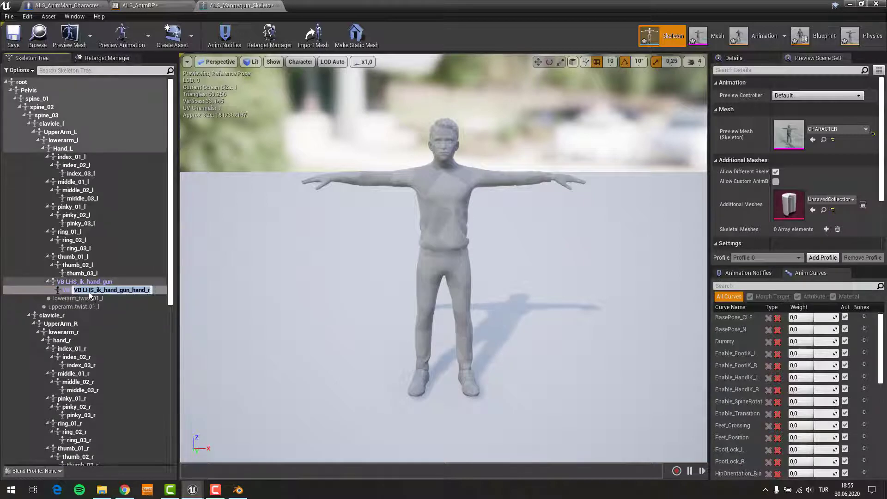
{"action": "key", "text": "Return"}
{"action": "left_click", "coordinate": [87, 289]}
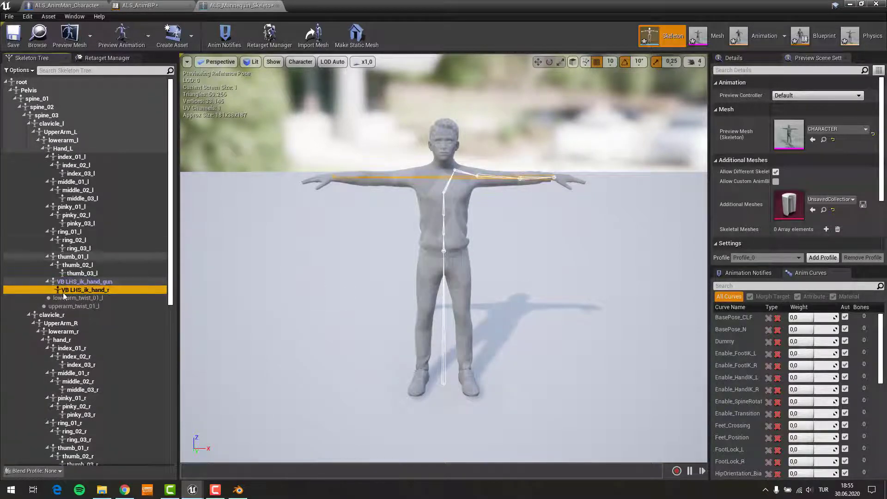
{"action": "scroll", "coordinate": [62, 292], "scroll_direction": "down", "scroll_amount": 3}
{"action": "scroll", "coordinate": [65, 316], "scroll_direction": "down", "scroll_amount": 3}
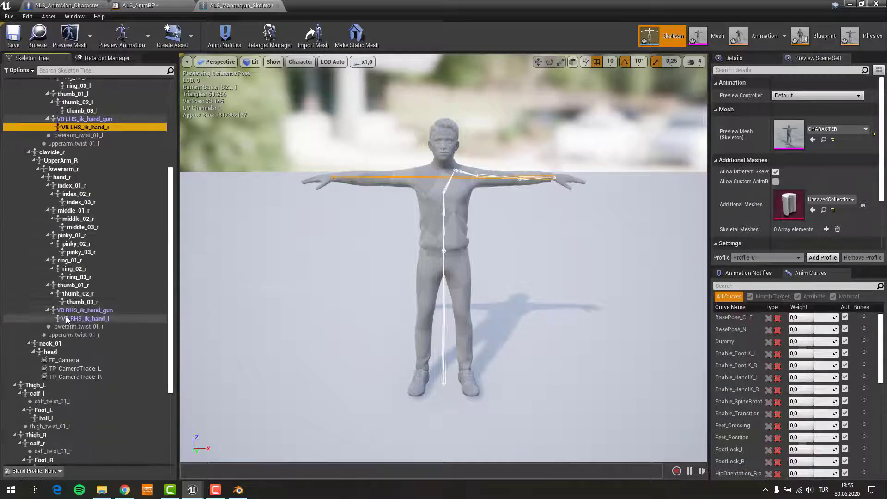
- Delete the old VB RHS_ik_hand_gun virtual bone
{"action": "left_click", "coordinate": [93, 312]}
{"action": "left_click", "coordinate": [94, 312]}
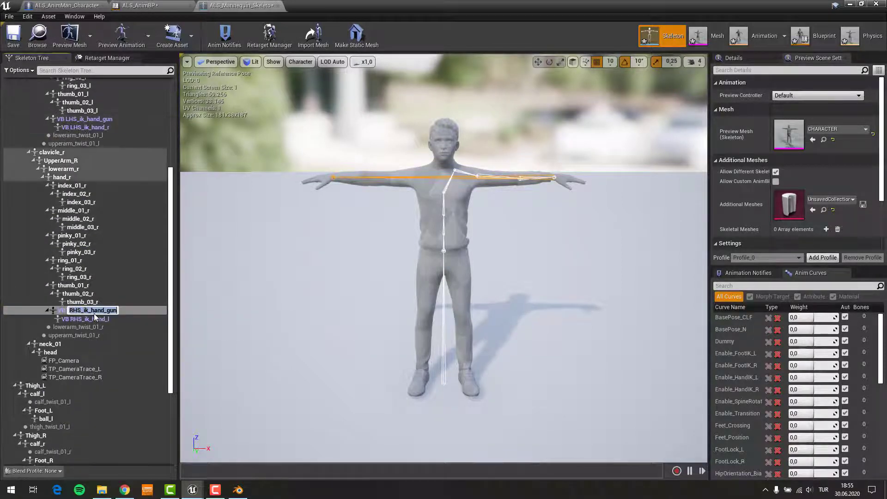
{"action": "left_click", "coordinate": [97, 313]}
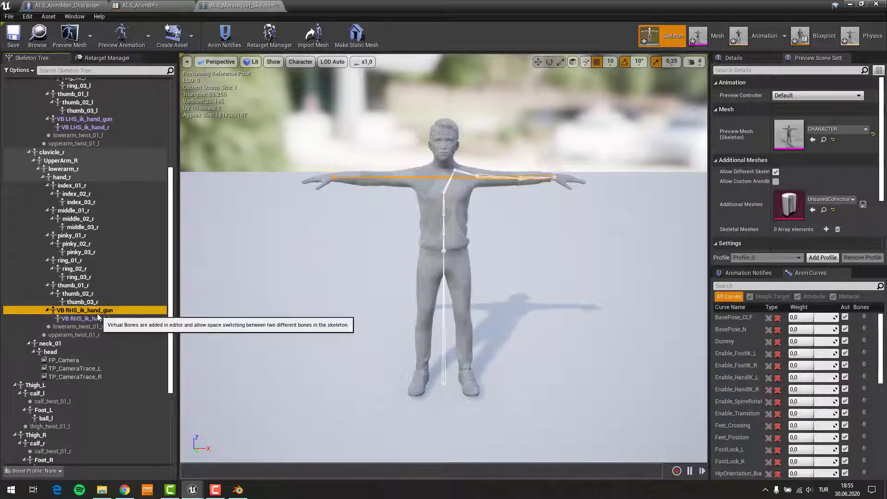
{"action": "key", "text": "Delete"}
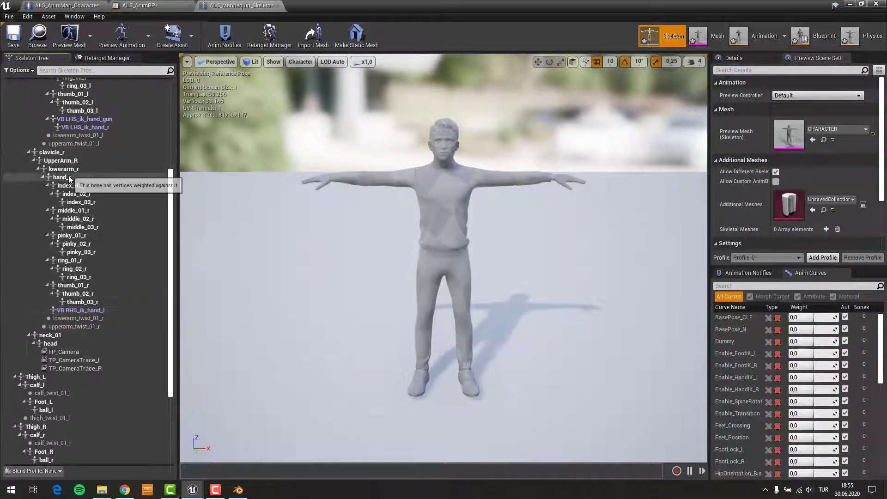
- Add a hand_r virtual bone targeting hand_r and rename it RHS_ik_hand_gun
{"action": "right_click", "coordinate": [69, 178]}
{"action": "mouse_move", "coordinate": [88, 240]}
{"action": "type", "text": "ha"}
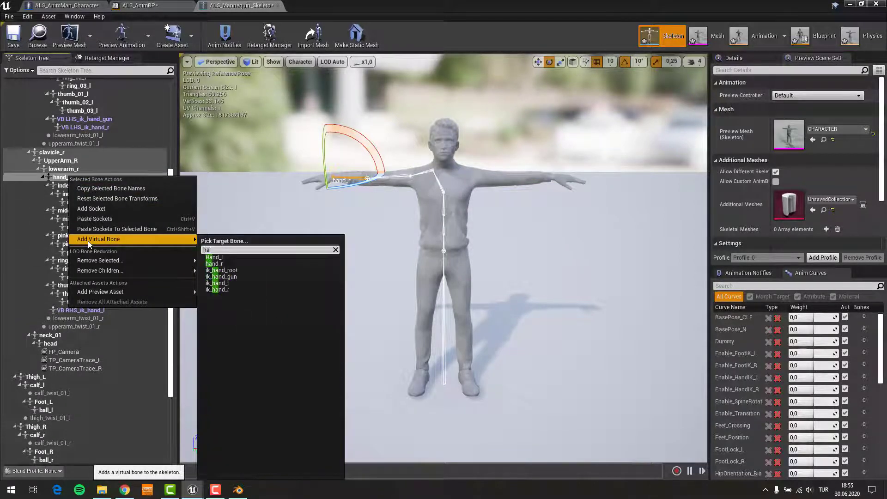
{"action": "left_click", "coordinate": [214, 263]}
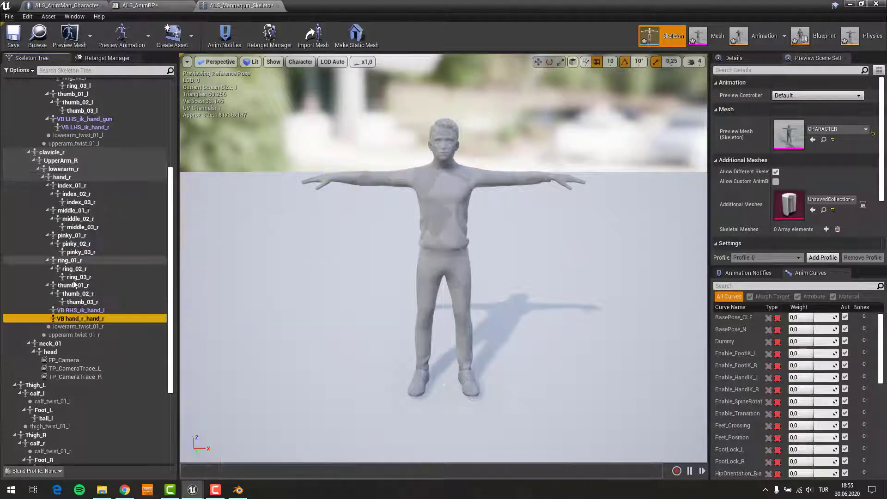
{"action": "left_click", "coordinate": [72, 318]}
{"action": "type", "text": "RHS_ik_hand_gun"}
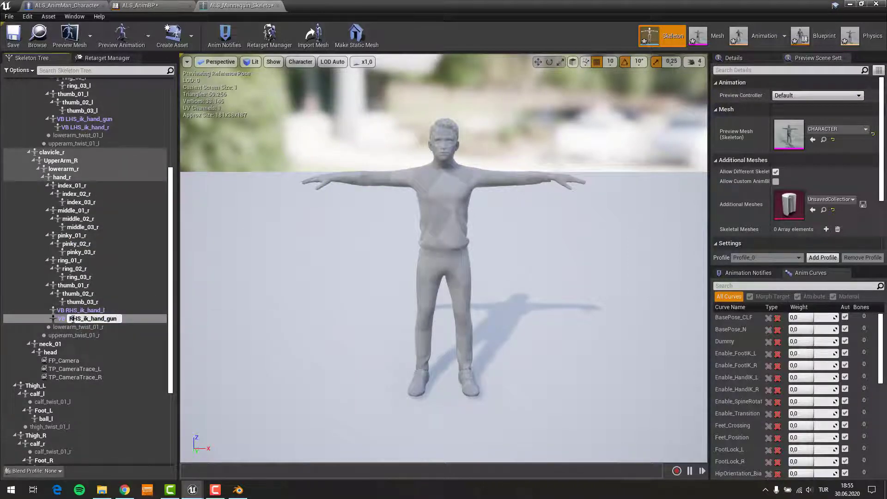
{"action": "left_click", "coordinate": [82, 309]}
{"action": "left_click", "coordinate": [81, 310]}
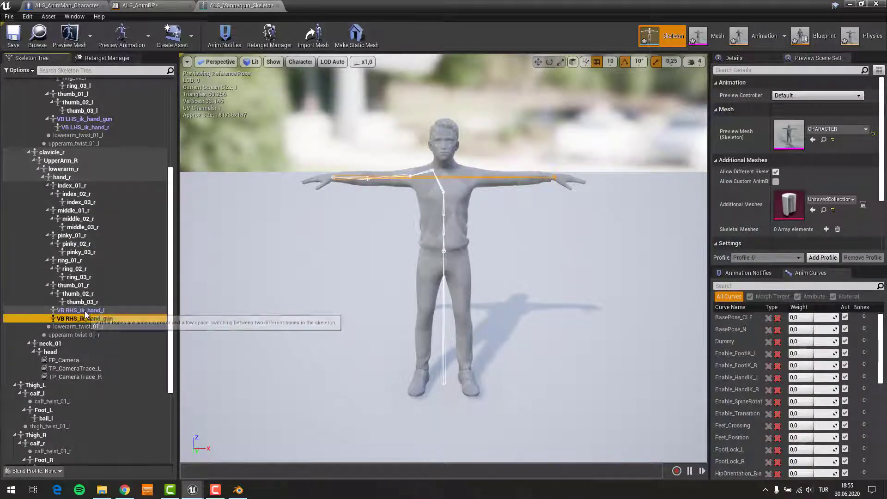
- Add VB RHS_ik_hand_l under VB RHS_ik_hand_gun, targeting Hand_l
{"action": "right_click", "coordinate": [84, 311]}
{"action": "mouse_move", "coordinate": [120, 345]}
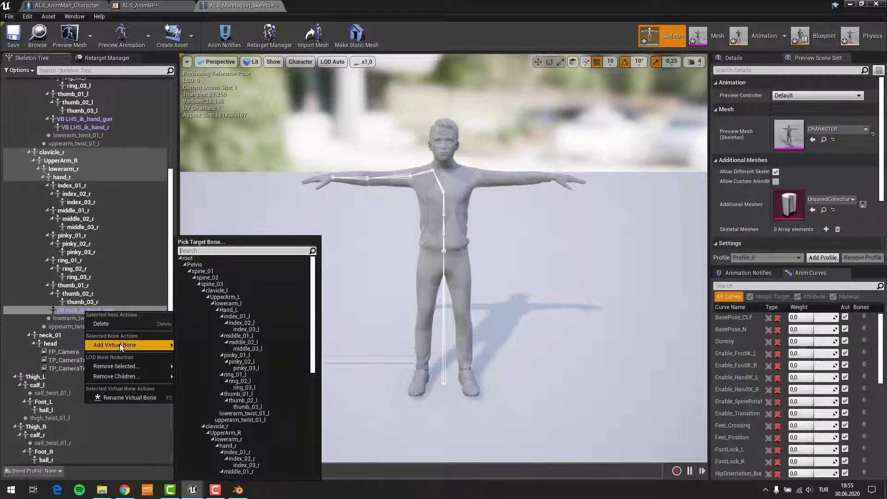
{"action": "type", "text": "hand"}
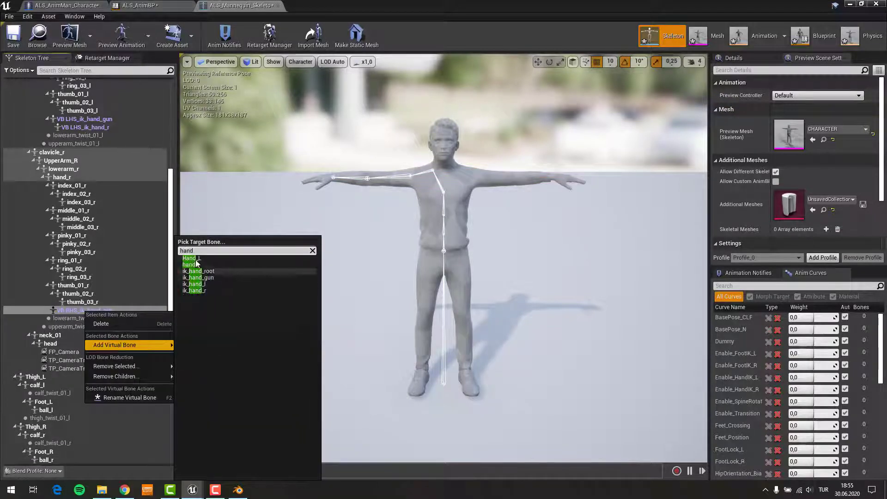
{"action": "left_click", "coordinate": [196, 258]}
{"action": "type", "text": "RHS_ik_hand_l"}
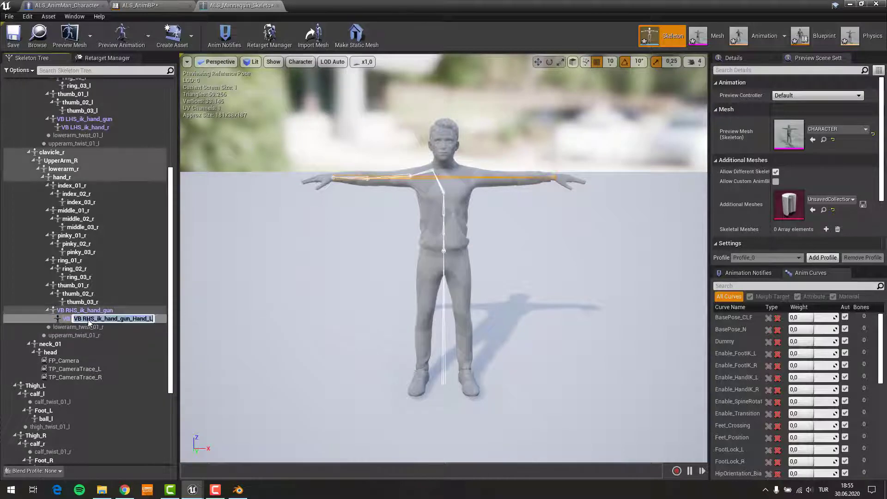
{"action": "key", "text": "Return"}
{"action": "left_click", "coordinate": [848, 6]}
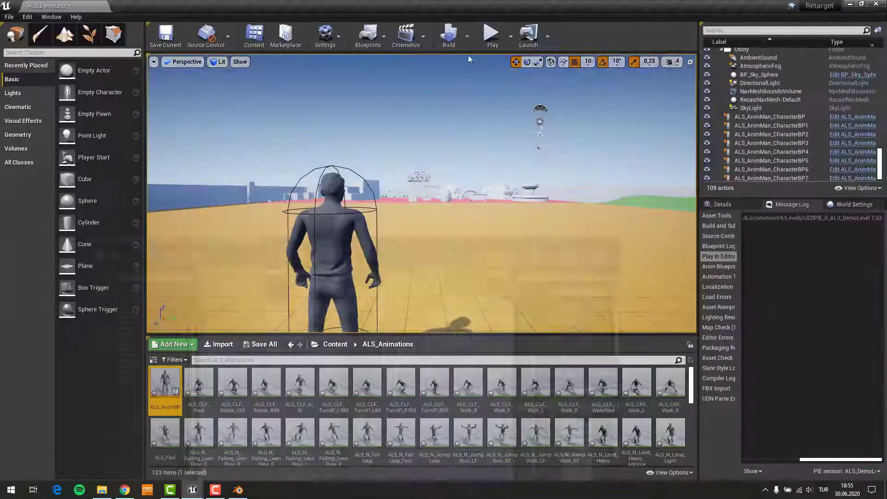
{"action": "left_click", "coordinate": [486, 38]}
{"action": "left_click", "coordinate": [459, 132]}
{"action": "key", "text": "q"}
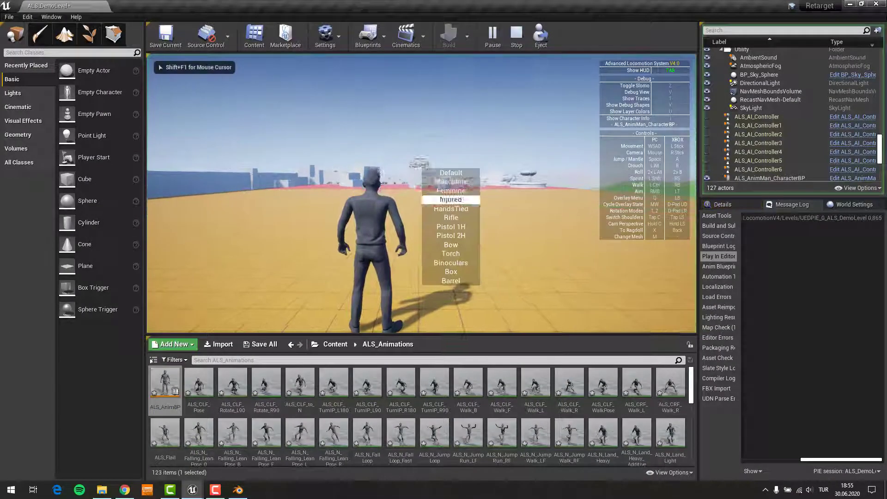
{"action": "scroll", "coordinate": [421, 193], "scroll_direction": "down", "scroll_amount": 1}
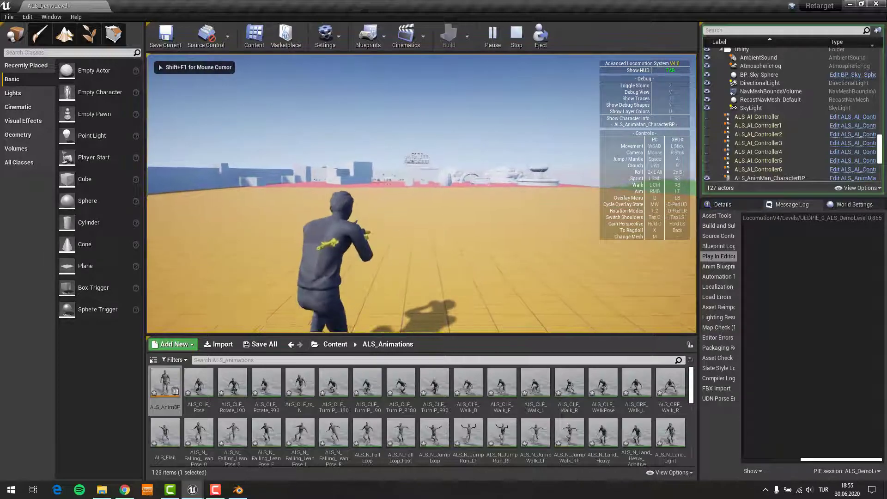
{"action": "key", "text": "alt"}
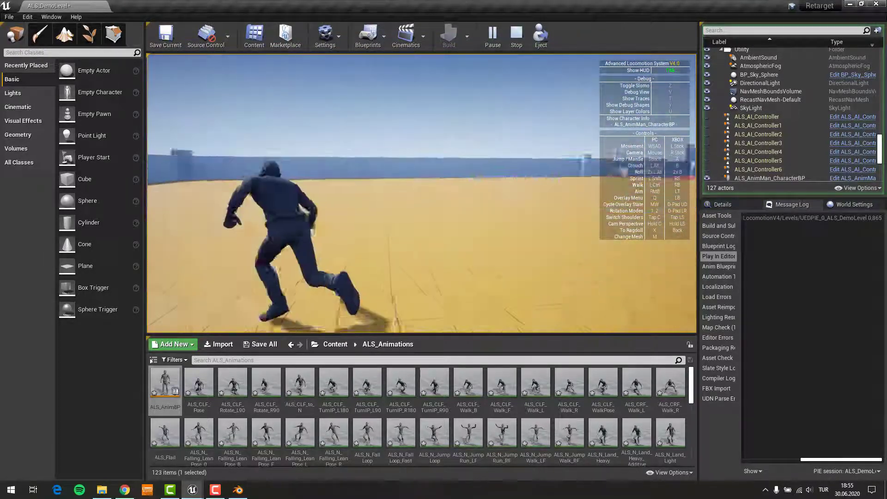
{"action": "key", "text": "Escape"}
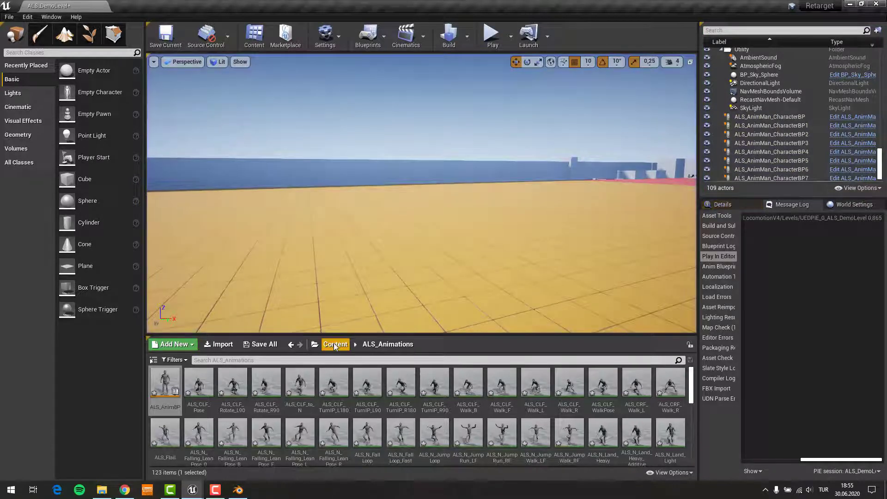
- Create a new Actions folder inside ALS_Animations
{"action": "left_click", "coordinate": [335, 344]}
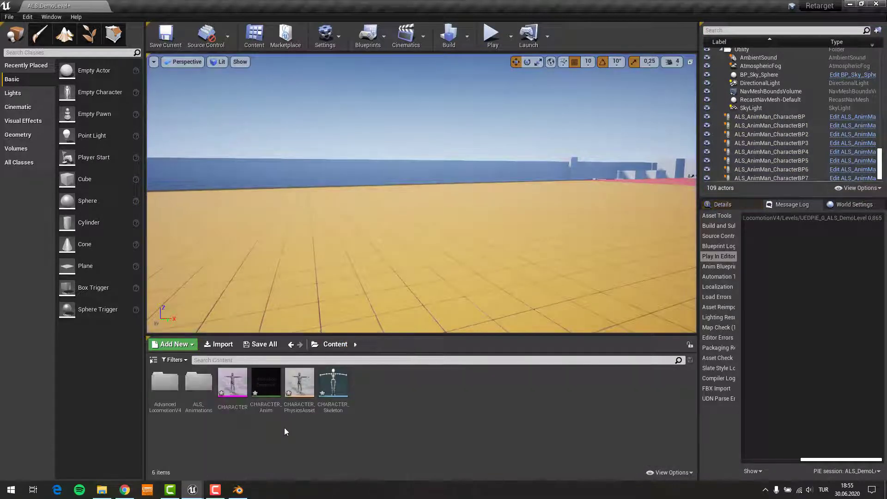
{"action": "double_click", "coordinate": [205, 409]}
{"action": "scroll", "coordinate": [691, 433], "scroll_direction": "down", "scroll_amount": 2}
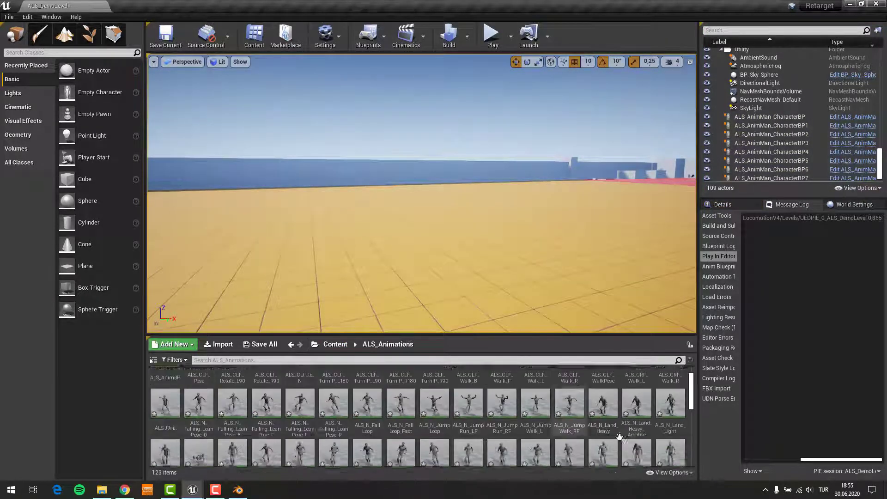
{"action": "right_click", "coordinate": [690, 433]}
{"action": "left_click", "coordinate": [711, 153]}
{"action": "type", "text": "Actions"}
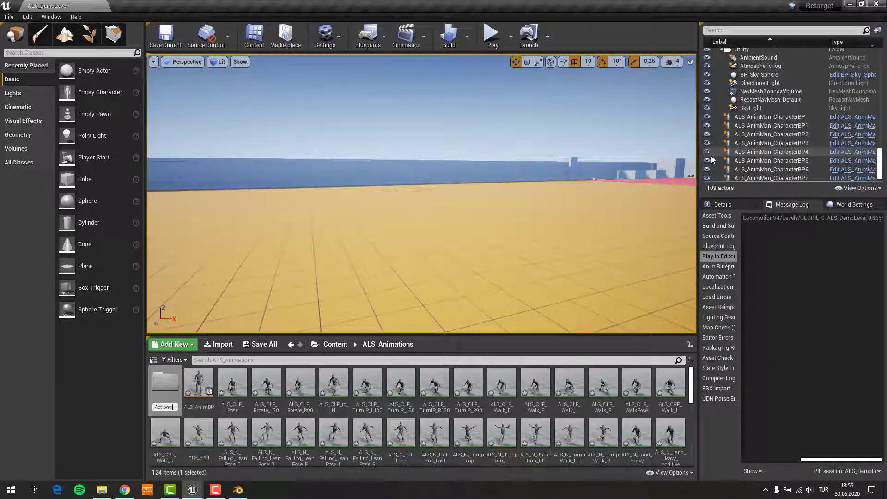
{"action": "key", "text": "Return"}
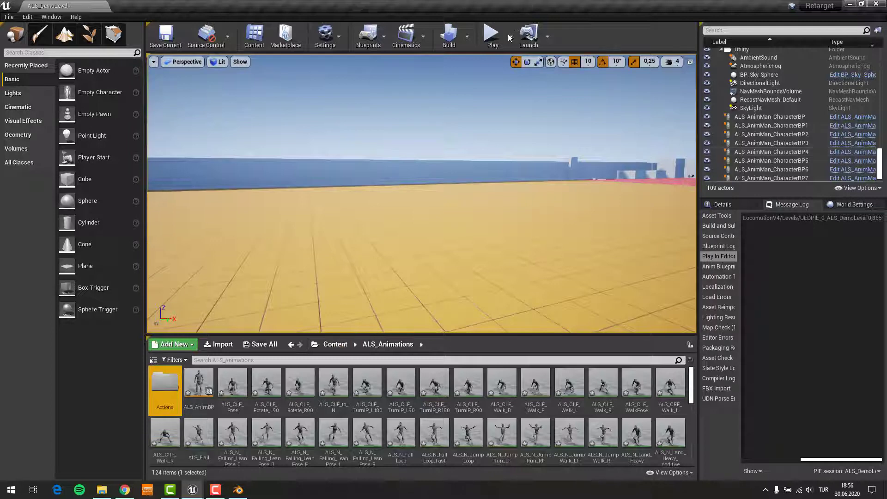
- Select all 24 montages in AdvancedLocomotionV4's MannequinSkeleton AnimationExamples Actions folder
{"action": "left_click", "coordinate": [331, 347]}
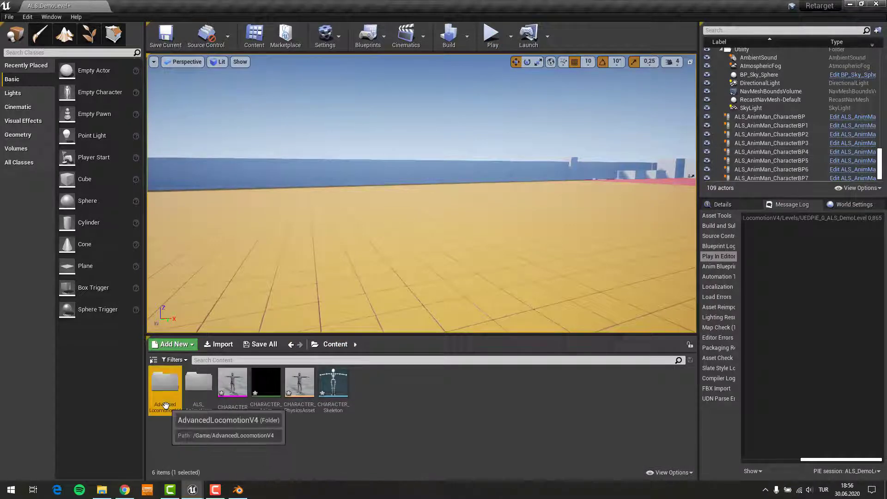
{"action": "double_click", "coordinate": [165, 383]}
{"action": "double_click", "coordinate": [228, 409]}
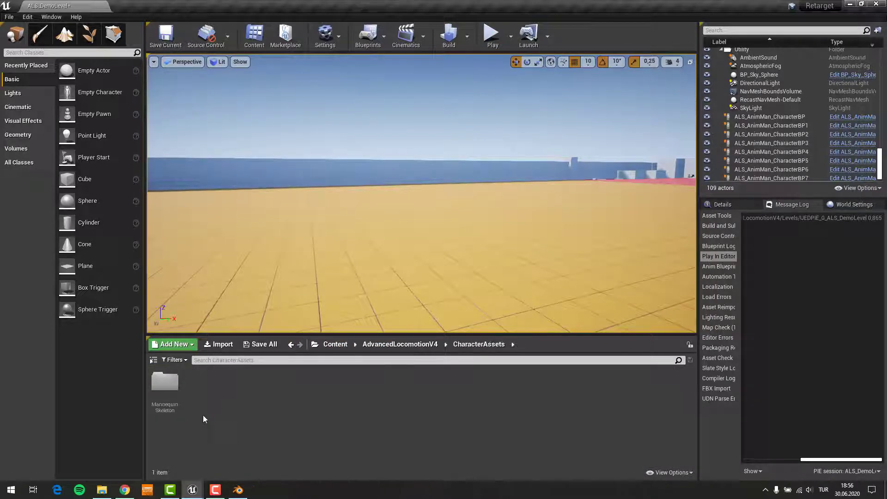
{"action": "double_click", "coordinate": [175, 406]}
{"action": "double_click", "coordinate": [169, 403]}
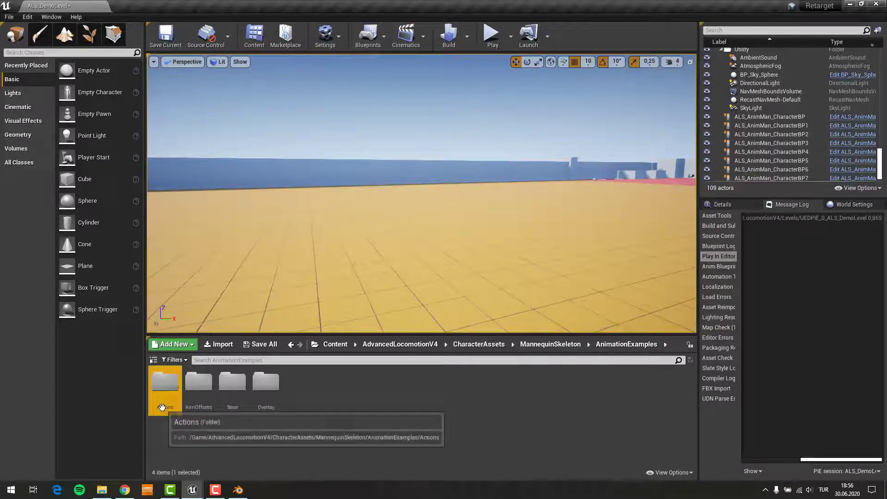
{"action": "double_click", "coordinate": [165, 388]}
{"action": "left_click", "coordinate": [401, 448]}
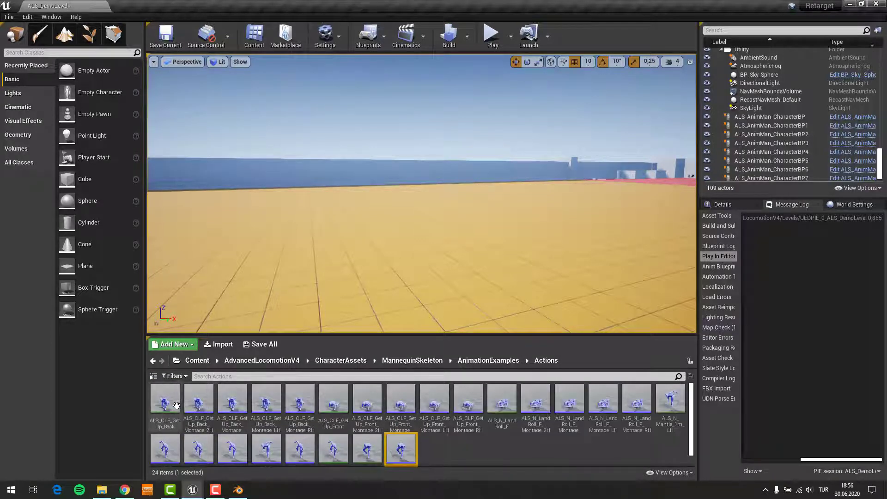
{"action": "left_click", "coordinate": [165, 400], "text": "shift"}
- Duplicate and retarget them to ALS_Mannequin_Skeleton1, saving into ALS_Animations/Actions
{"action": "right_click", "coordinate": [351, 423]}
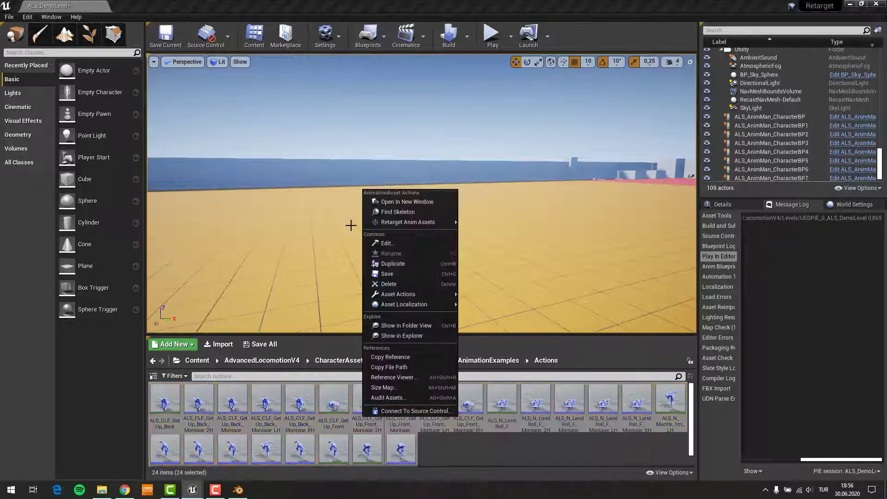
{"action": "left_click", "coordinate": [503, 222]}
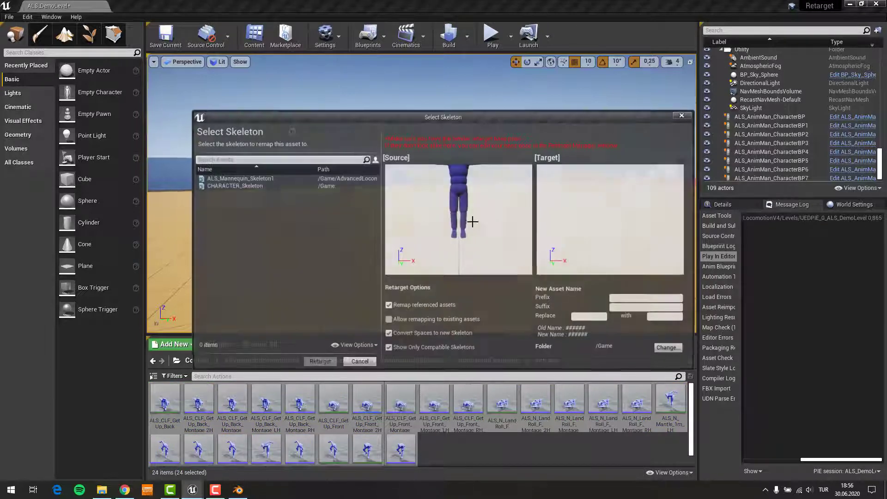
{"action": "left_click", "coordinate": [240, 178]}
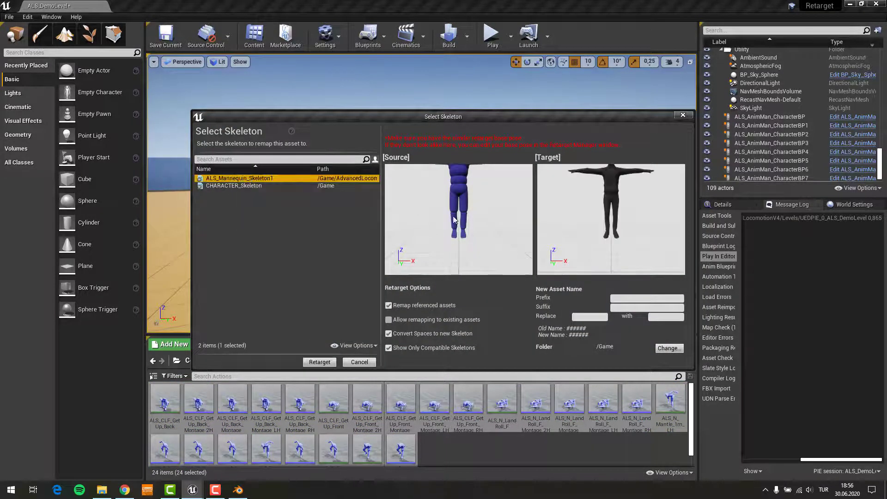
{"action": "left_click", "coordinate": [664, 348]}
{"action": "left_click", "coordinate": [364, 189]}
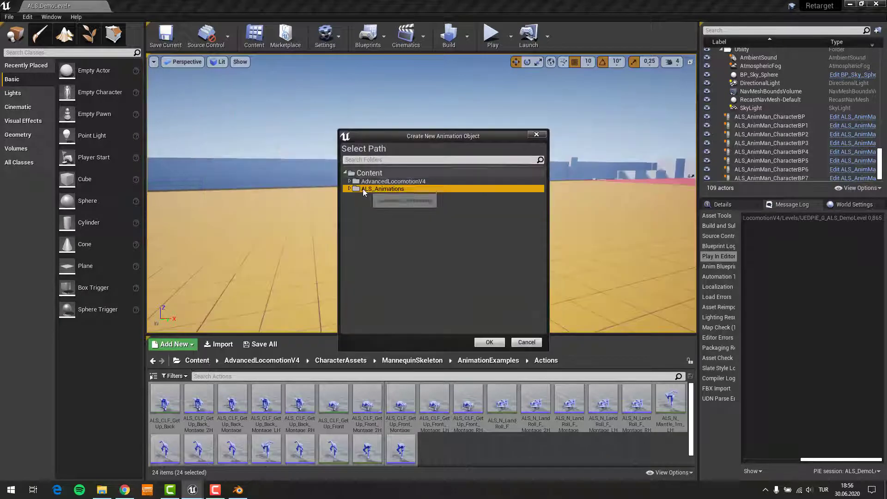
{"action": "left_click", "coordinate": [372, 197]}
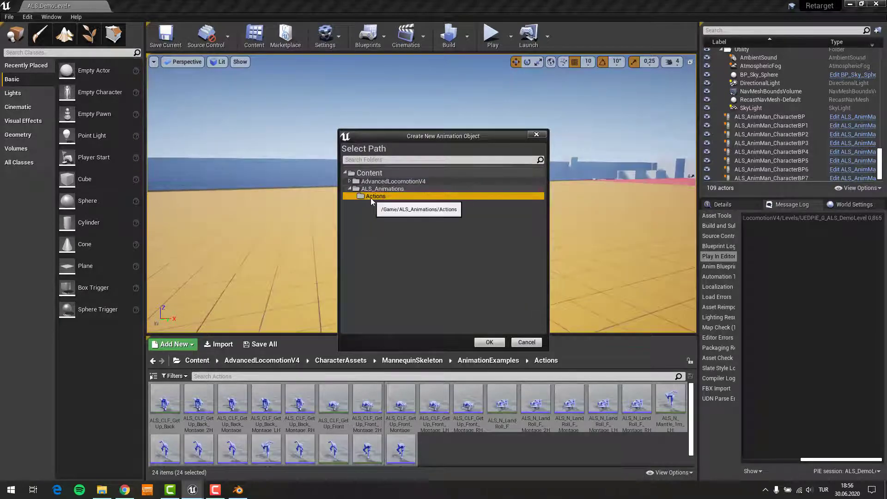
{"action": "left_click", "coordinate": [480, 341]}
{"action": "left_click", "coordinate": [318, 362]}
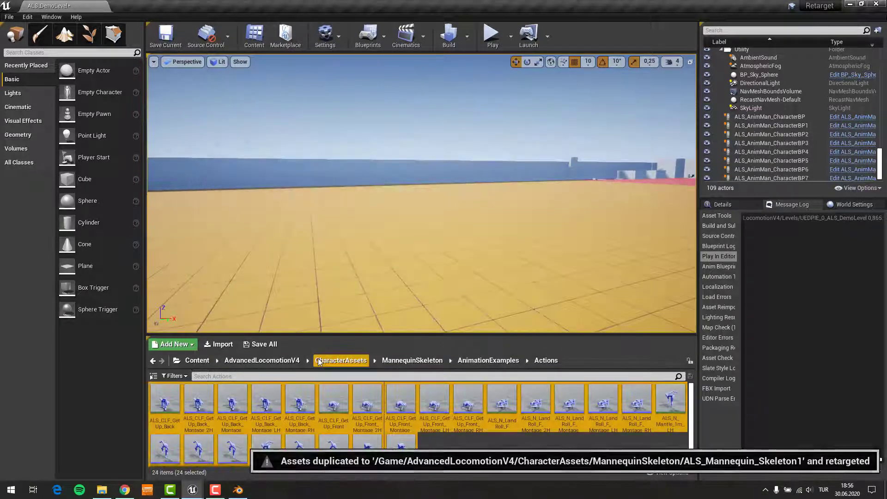
- Open ALS_Animations/Actions to view the retargeted montages
{"action": "left_click", "coordinate": [189, 358]}
{"action": "double_click", "coordinate": [194, 391]}
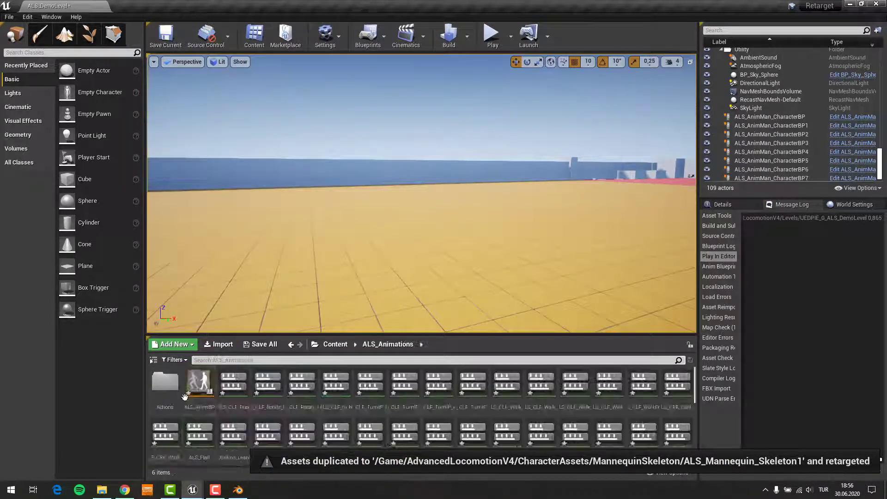
{"action": "double_click", "coordinate": [165, 385]}
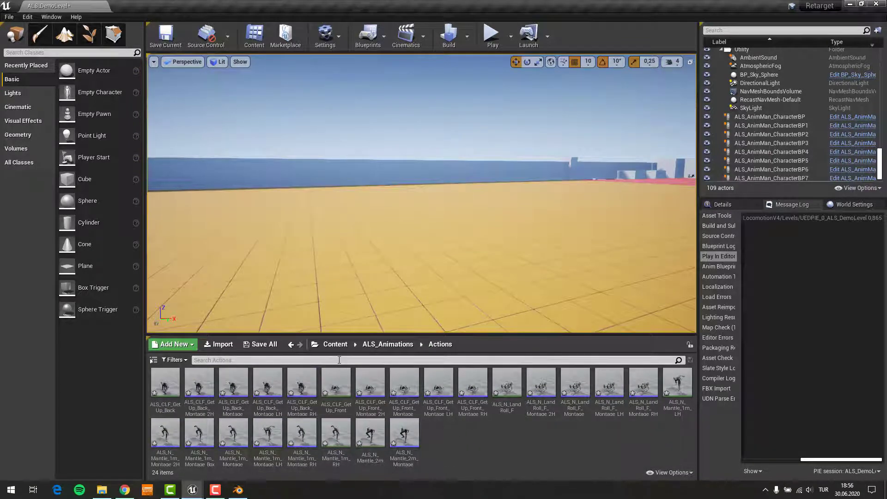
- Edit ALS_AnimMan_CharacterBP from the level and select its inherited Mesh component
{"action": "left_click", "coordinate": [335, 344]}
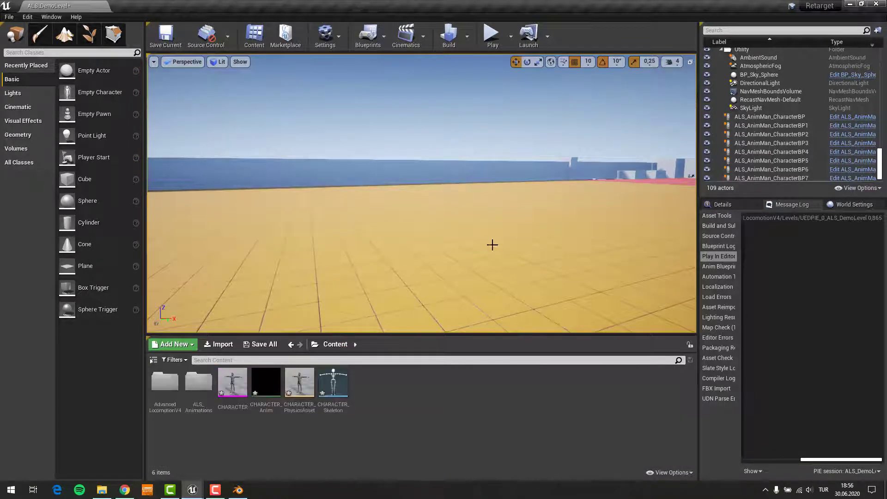
{"action": "left_click", "coordinate": [491, 243]}
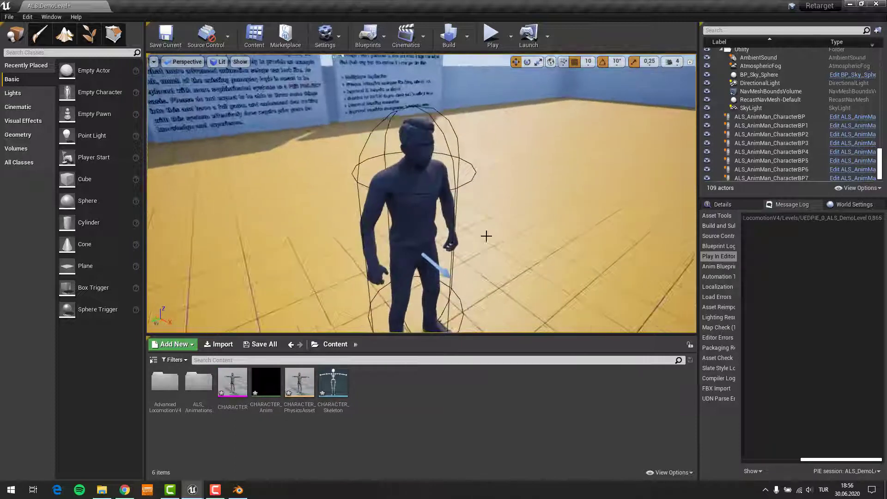
{"action": "left_click", "coordinate": [839, 118]}
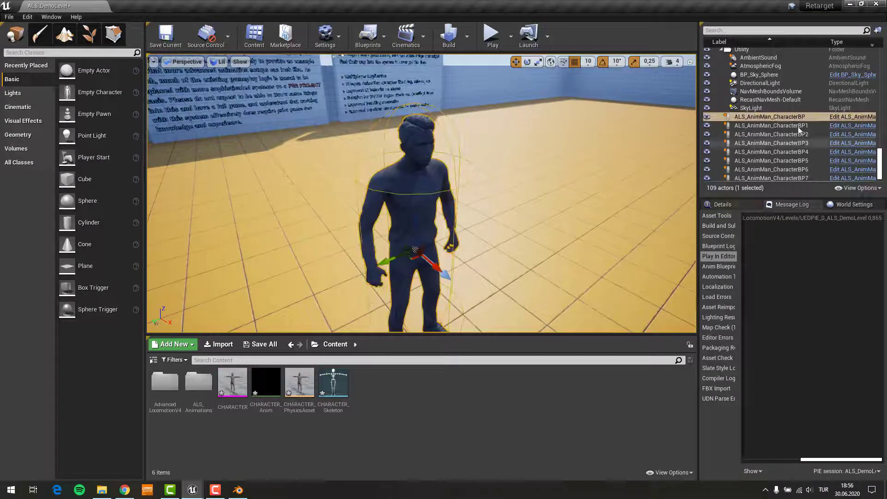
{"action": "left_click", "coordinate": [841, 118]}
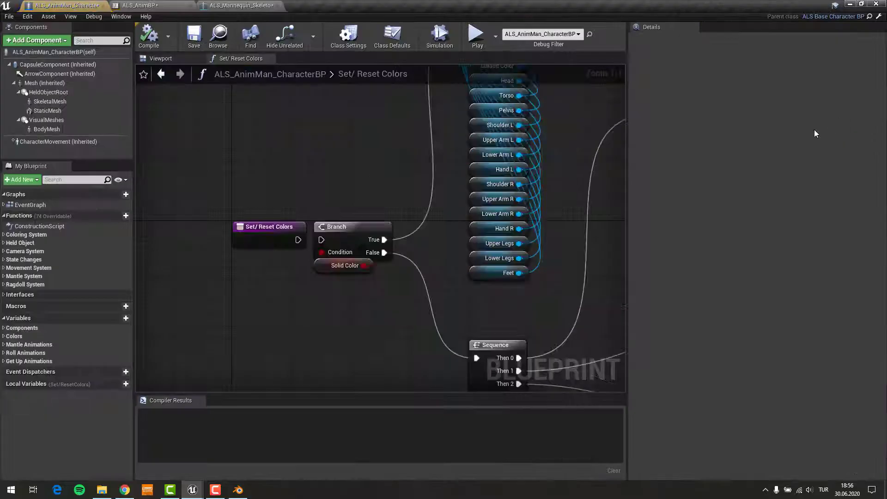
{"action": "left_click", "coordinate": [42, 83]}
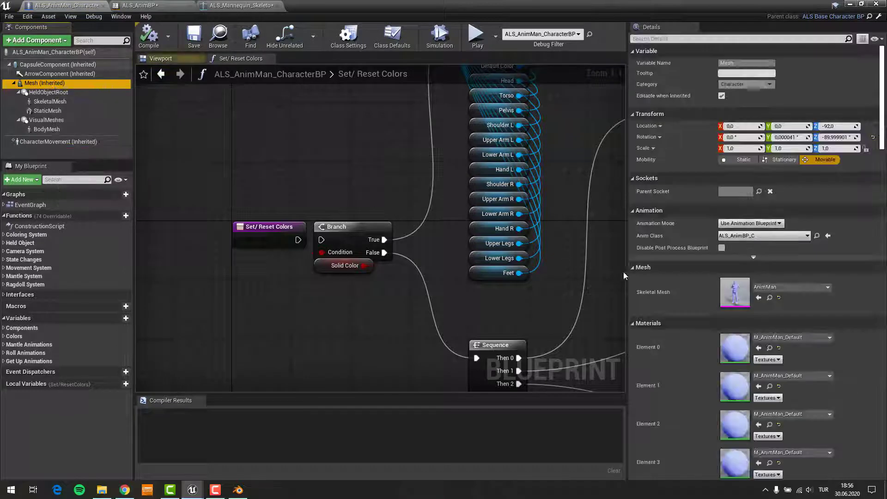
{"action": "left_click", "coordinate": [764, 287]}
{"action": "type", "text": "cha"}
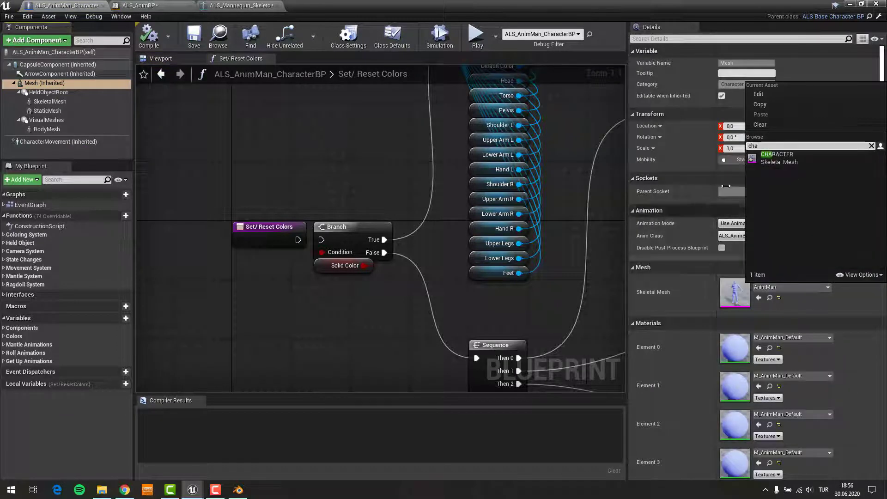
- Set Skeletal Mesh to CHARACTER and Anim Class to ALS_AnimBP_C, then view Class Defaults
{"action": "left_click", "coordinate": [776, 203]}
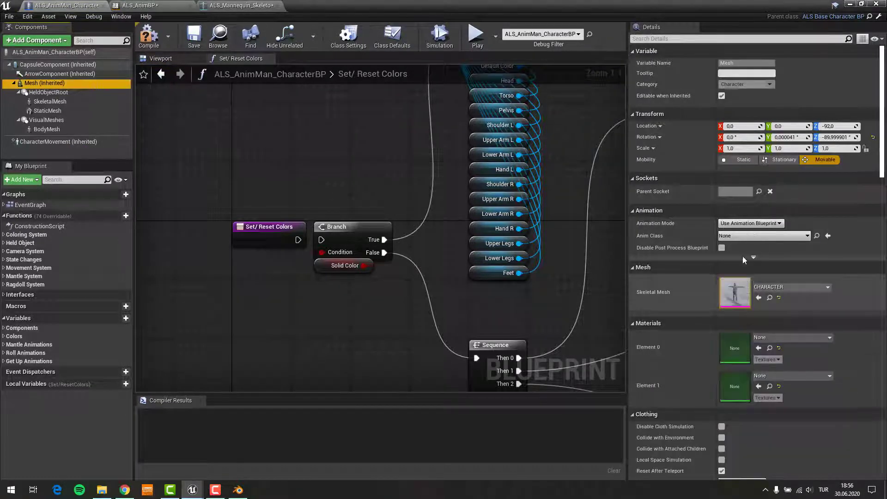
{"action": "left_click", "coordinate": [736, 238]}
{"action": "left_click", "coordinate": [741, 278]}
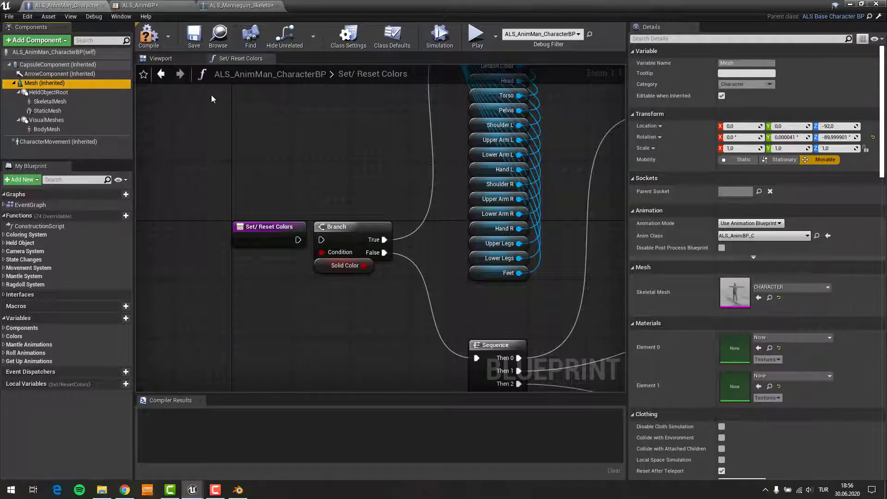
{"action": "left_click", "coordinate": [162, 59]}
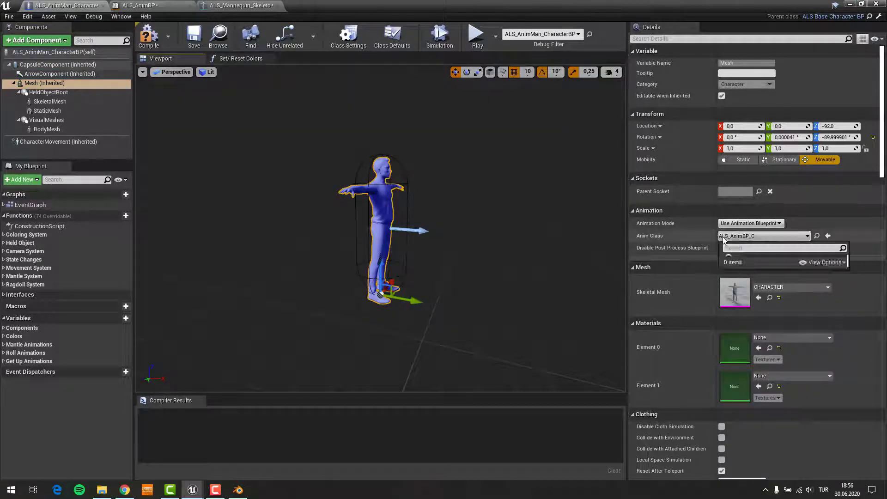
{"action": "left_click", "coordinate": [762, 236]}
{"action": "left_click", "coordinate": [744, 267]}
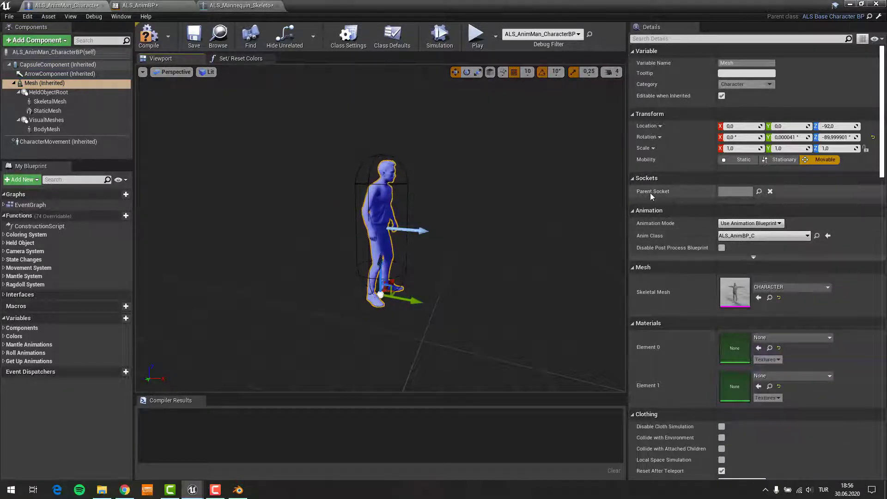
{"action": "left_click", "coordinate": [28, 53]}
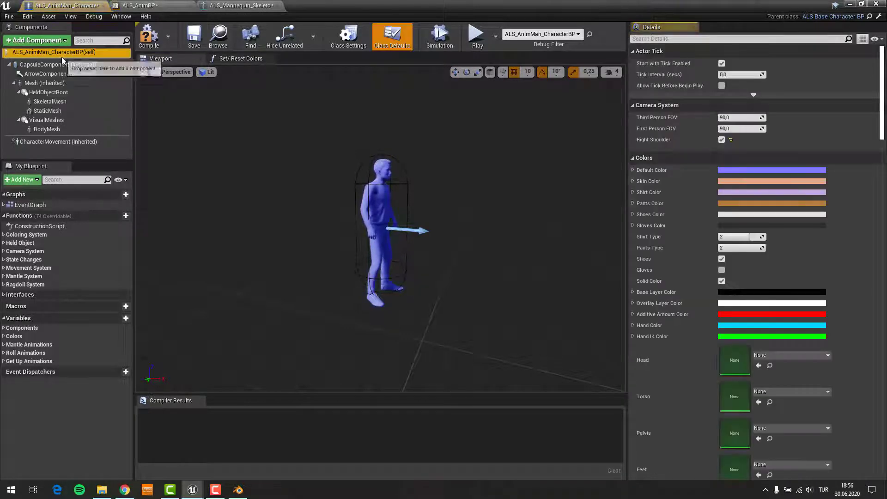
- Expand Mantle 2m Default, 1m Default, 1m RH, 1m LH, 1m 2H and 1m Box
{"action": "scroll", "coordinate": [816, 282], "scroll_direction": "down", "scroll_amount": 5}
{"action": "scroll", "coordinate": [810, 280], "scroll_direction": "down", "scroll_amount": 5}
{"action": "scroll", "coordinate": [808, 278], "scroll_direction": "down", "scroll_amount": 5}
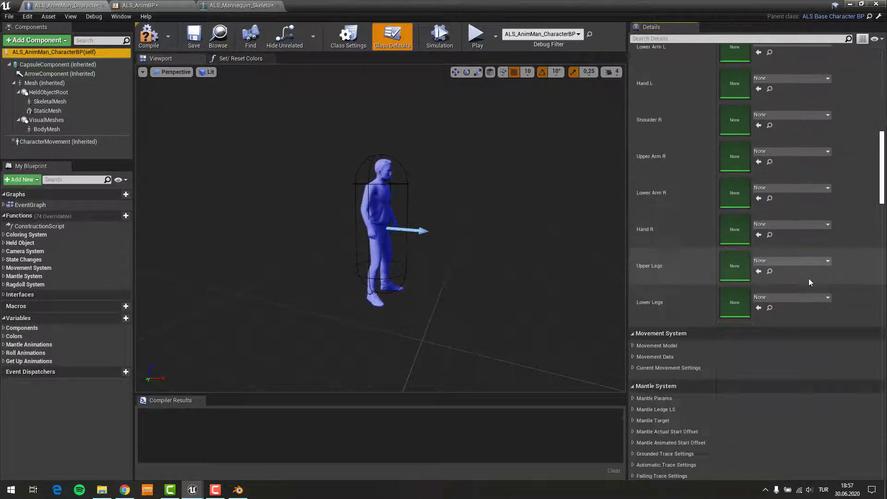
{"action": "scroll", "coordinate": [776, 267], "scroll_direction": "down", "scroll_amount": 5}
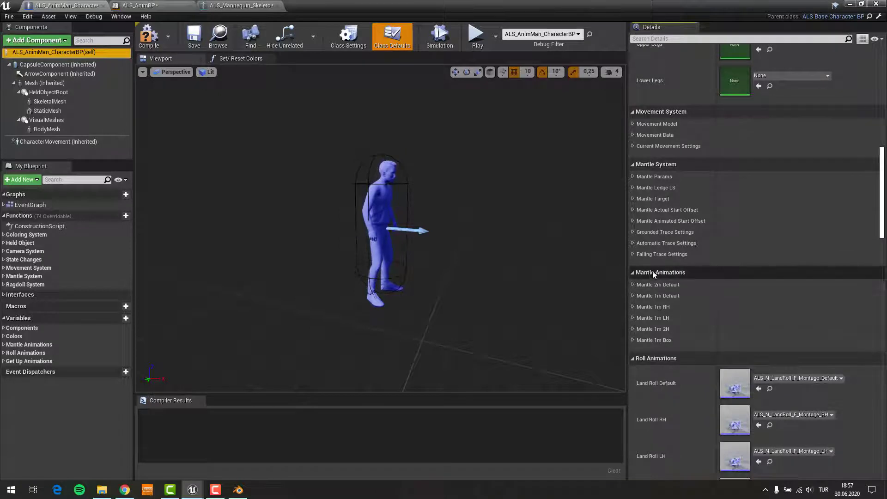
{"action": "scroll", "coordinate": [635, 268], "scroll_direction": "down", "scroll_amount": 2}
{"action": "left_click", "coordinate": [633, 256]}
{"action": "scroll", "coordinate": [634, 323], "scroll_direction": "down", "scroll_amount": 3}
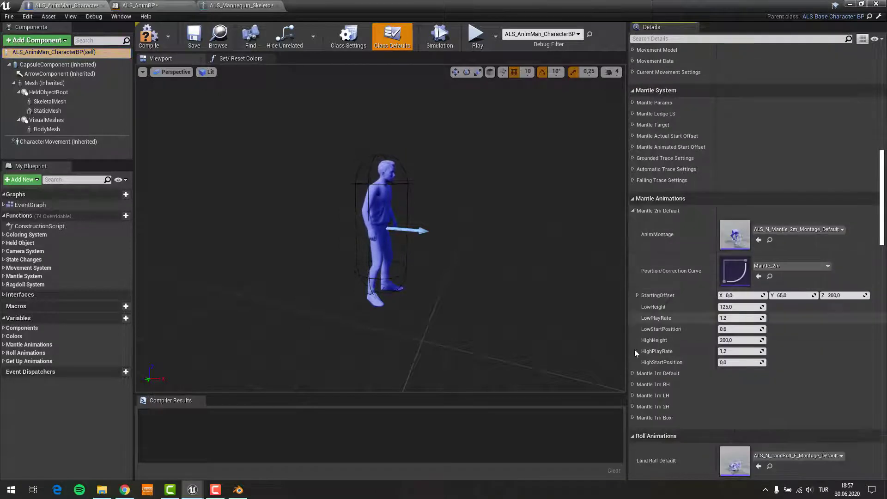
{"action": "left_click", "coordinate": [633, 373]}
{"action": "scroll", "coordinate": [635, 365], "scroll_direction": "down", "scroll_amount": 2}
{"action": "scroll", "coordinate": [632, 365], "scroll_direction": "down", "scroll_amount": 2}
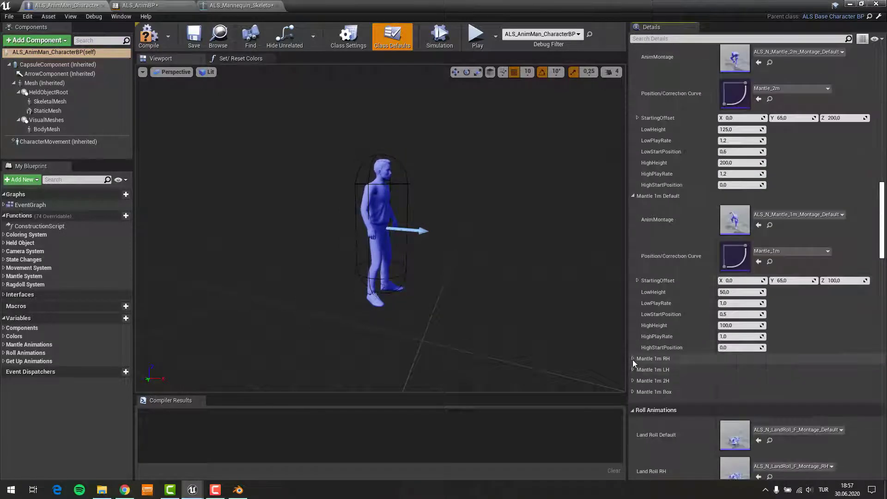
{"action": "left_click", "coordinate": [633, 359]}
{"action": "scroll", "coordinate": [633, 360], "scroll_direction": "down", "scroll_amount": 2}
{"action": "scroll", "coordinate": [630, 351], "scroll_direction": "down", "scroll_amount": 2}
{"action": "left_click", "coordinate": [632, 326]}
{"action": "scroll", "coordinate": [633, 329], "scroll_direction": "down", "scroll_amount": 2}
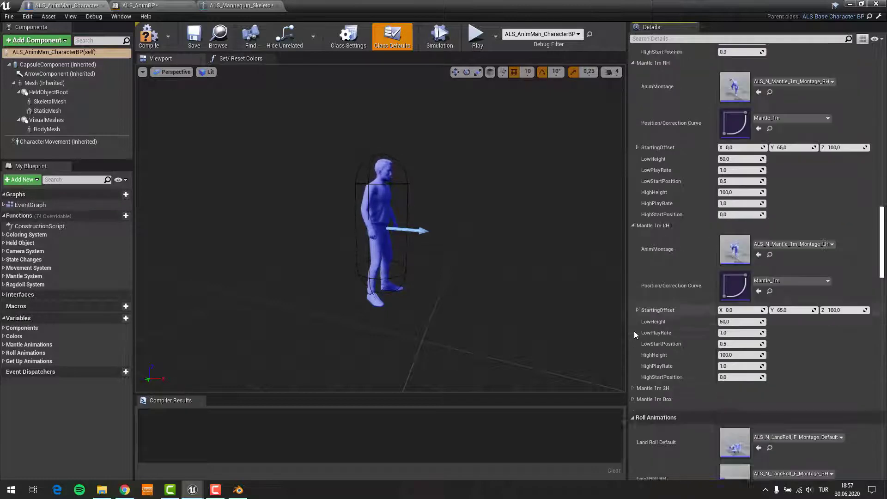
{"action": "scroll", "coordinate": [634, 329], "scroll_direction": "down", "scroll_amount": 2}
{"action": "left_click", "coordinate": [632, 299]}
{"action": "scroll", "coordinate": [633, 302], "scroll_direction": "down", "scroll_amount": 3}
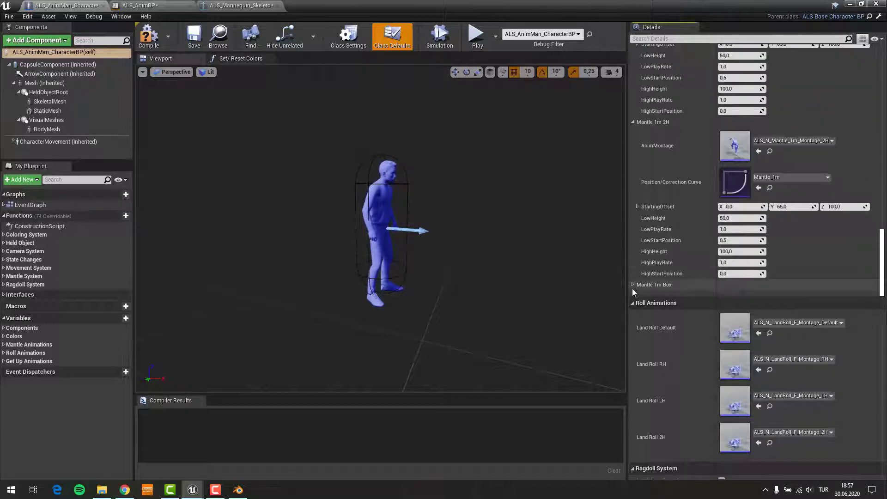
{"action": "left_click", "coordinate": [633, 284]}
{"action": "scroll", "coordinate": [639, 296], "scroll_direction": "down", "scroll_amount": 5}
{"action": "scroll", "coordinate": [670, 274], "scroll_direction": "up", "scroll_amount": 4}
{"action": "scroll", "coordinate": [675, 248], "scroll_direction": "up", "scroll_amount": 5}
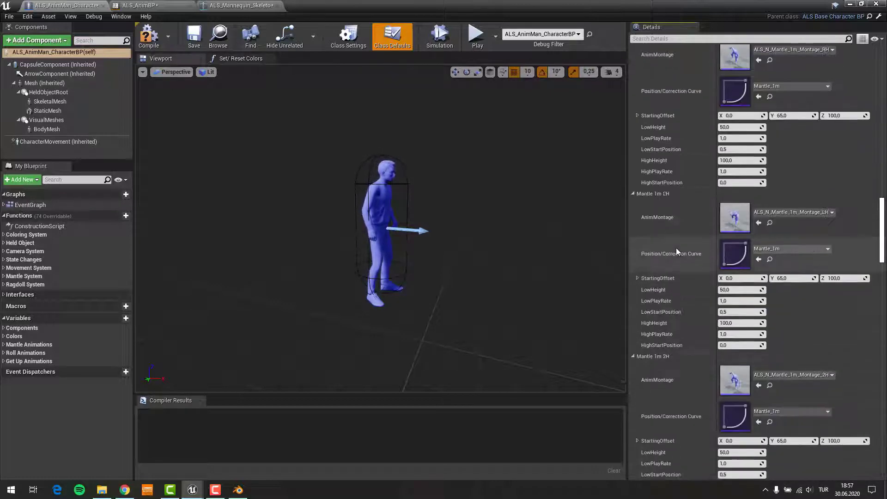
{"action": "scroll", "coordinate": [696, 253], "scroll_direction": "up", "scroll_amount": 6}
{"action": "scroll", "coordinate": [702, 247], "scroll_direction": "up", "scroll_amount": 3}
{"action": "scroll", "coordinate": [730, 256], "scroll_direction": "up", "scroll_amount": 3}
{"action": "scroll", "coordinate": [762, 240], "scroll_direction": "up", "scroll_amount": 3}
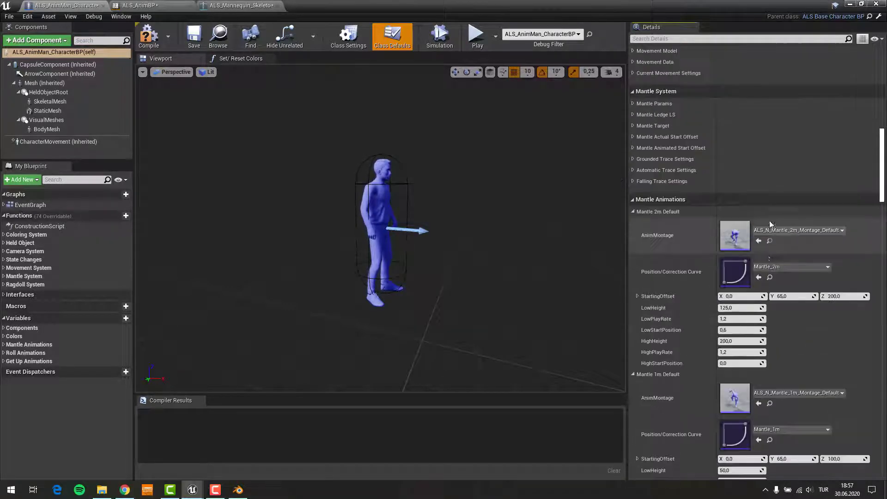
- Assign the retargeted montages to Mantle 2m Default, 1m Default and 1m RH
{"action": "left_click", "coordinate": [772, 231]}
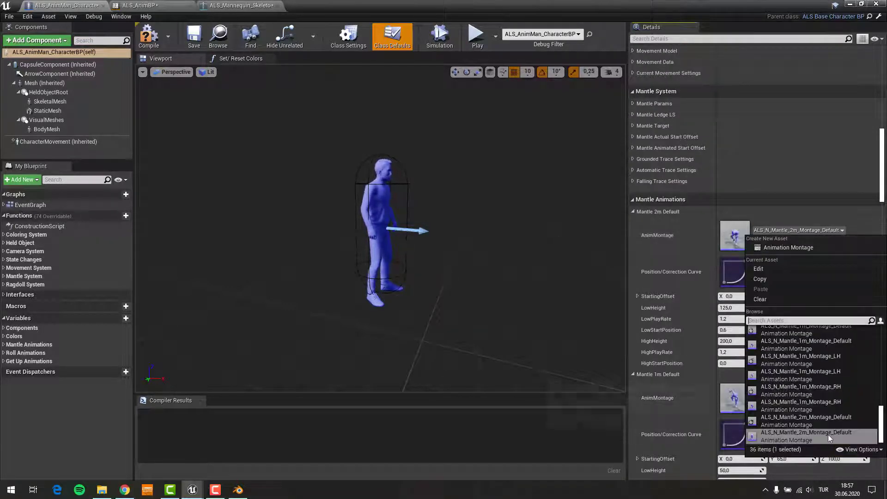
{"action": "left_click", "coordinate": [835, 421]}
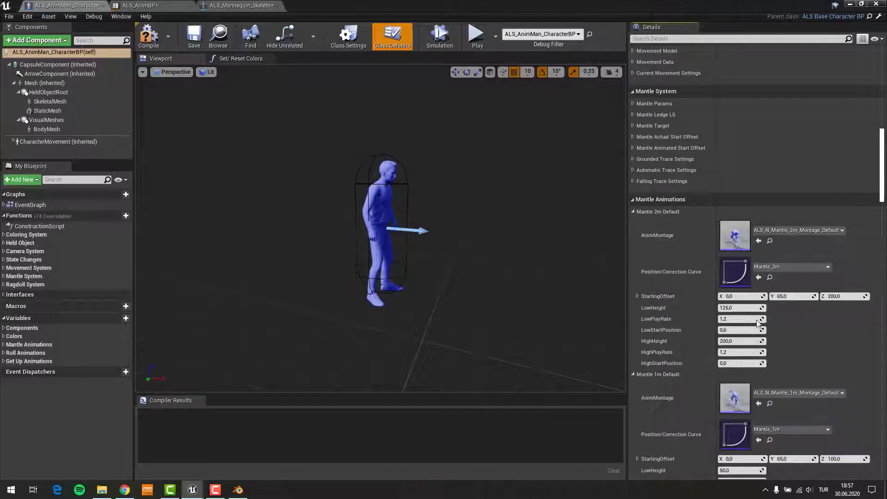
{"action": "scroll", "coordinate": [780, 305], "scroll_direction": "down", "scroll_amount": 3}
{"action": "left_click", "coordinate": [803, 319]}
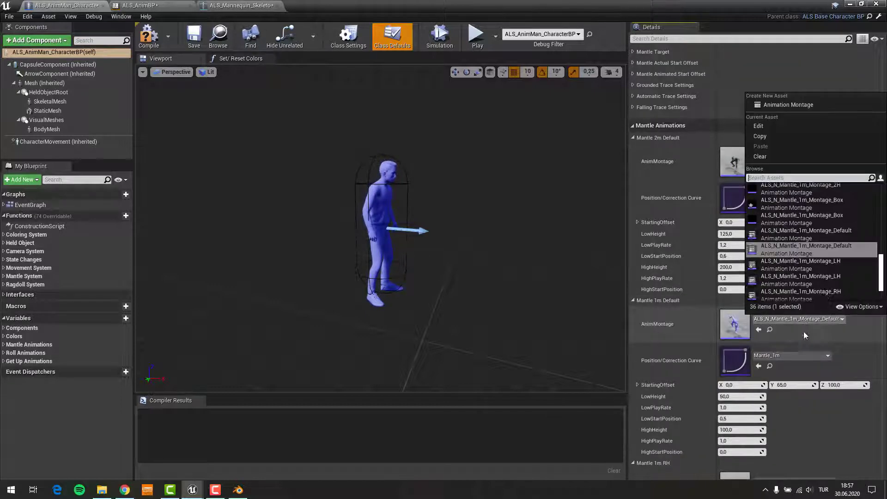
{"action": "left_click", "coordinate": [840, 236]}
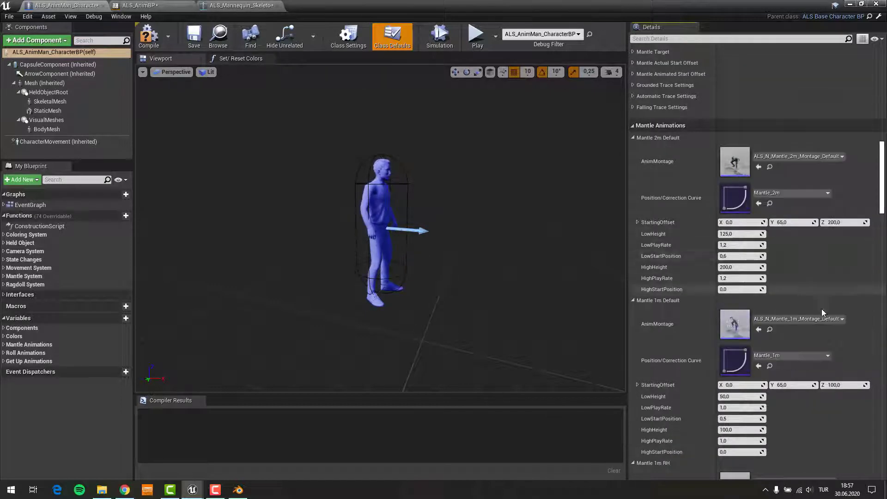
{"action": "scroll", "coordinate": [817, 314], "scroll_direction": "down", "scroll_amount": 5}
{"action": "left_click", "coordinate": [810, 313]}
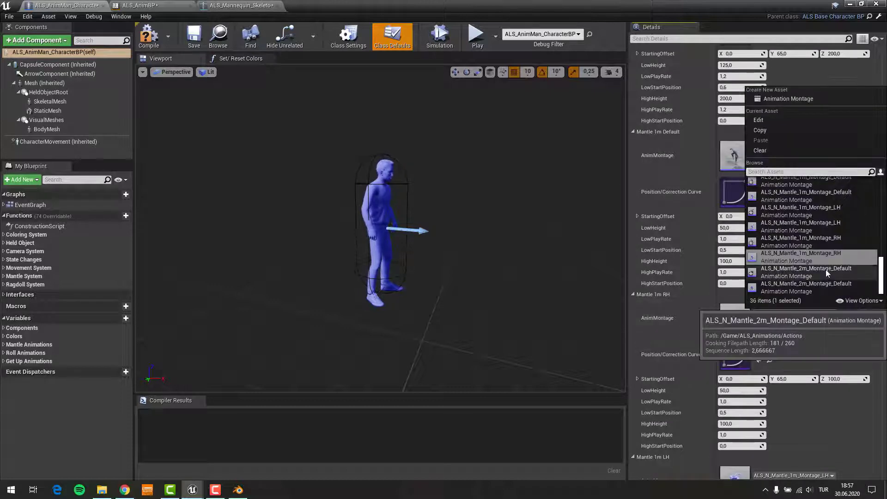
{"action": "left_click", "coordinate": [831, 242]}
{"action": "scroll", "coordinate": [756, 321], "scroll_direction": "down", "scroll_amount": 2}
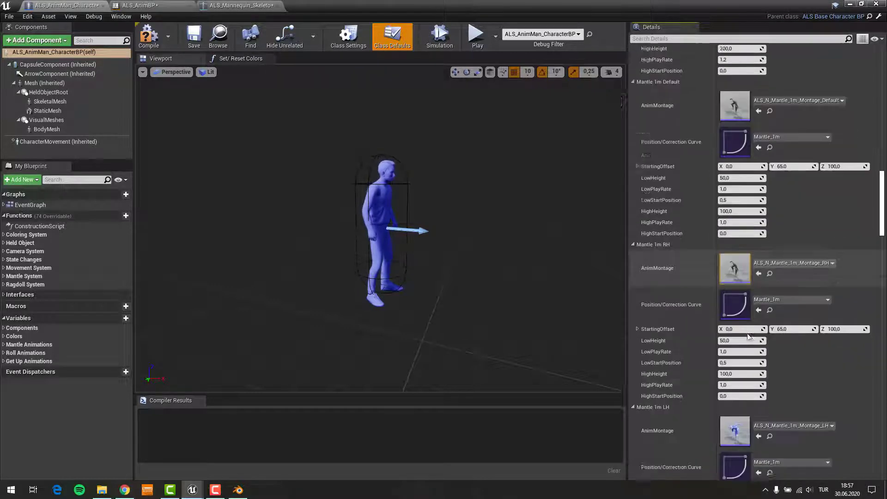
{"action": "scroll", "coordinate": [756, 320], "scroll_direction": "down", "scroll_amount": 1}
- Assign retargeted montages to Mantle 1m LH, 2H, Box, and ALS_N_LandRoll_F_Montage_Default to Land Roll
{"action": "left_click", "coordinate": [799, 399]}
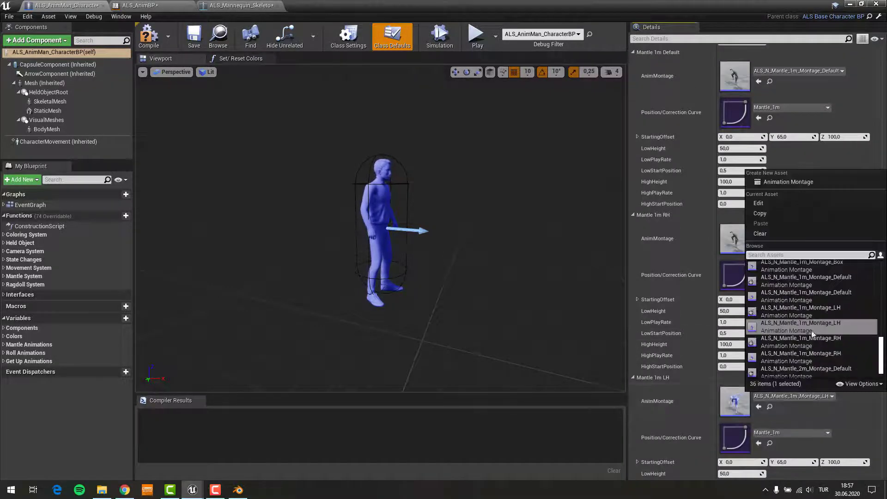
{"action": "left_click", "coordinate": [835, 309]}
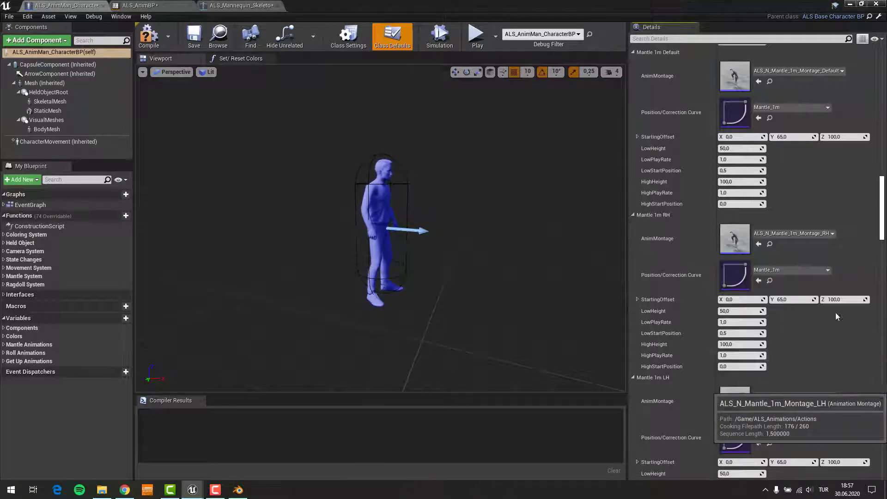
{"action": "scroll", "coordinate": [821, 358], "scroll_direction": "down", "scroll_amount": 3}
{"action": "scroll", "coordinate": [801, 344], "scroll_direction": "down", "scroll_amount": 2}
{"action": "left_click", "coordinate": [801, 350]}
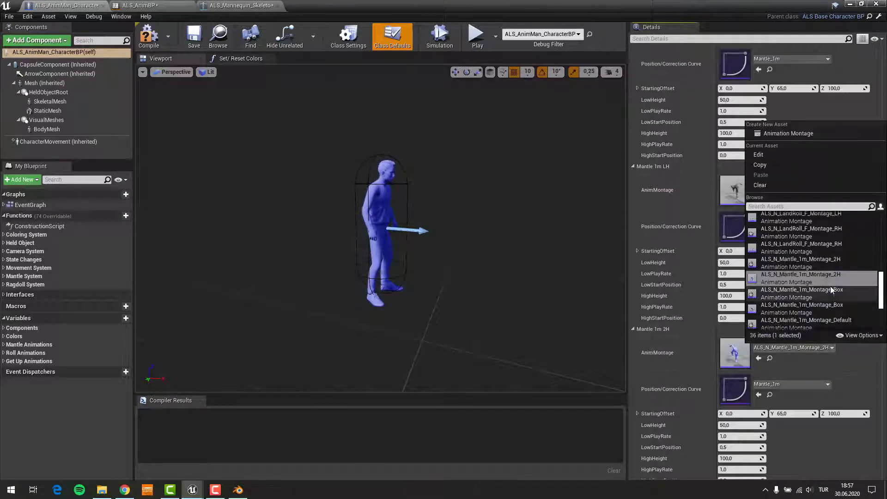
{"action": "left_click", "coordinate": [827, 263]}
{"action": "scroll", "coordinate": [797, 352], "scroll_direction": "down", "scroll_amount": 5}
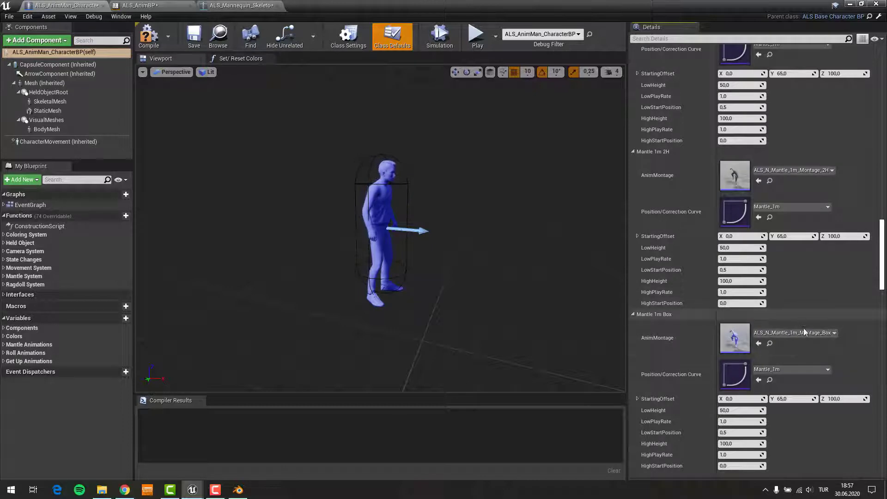
{"action": "left_click", "coordinate": [793, 332]}
{"action": "left_click", "coordinate": [809, 288]}
{"action": "scroll", "coordinate": [809, 286], "scroll_direction": "down", "scroll_amount": 5}
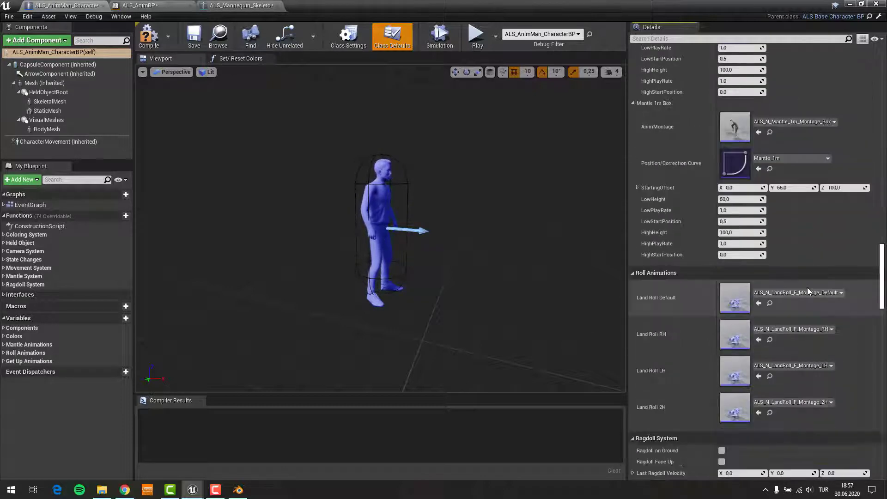
{"action": "left_click", "coordinate": [813, 292]}
{"action": "left_click", "coordinate": [830, 218]}
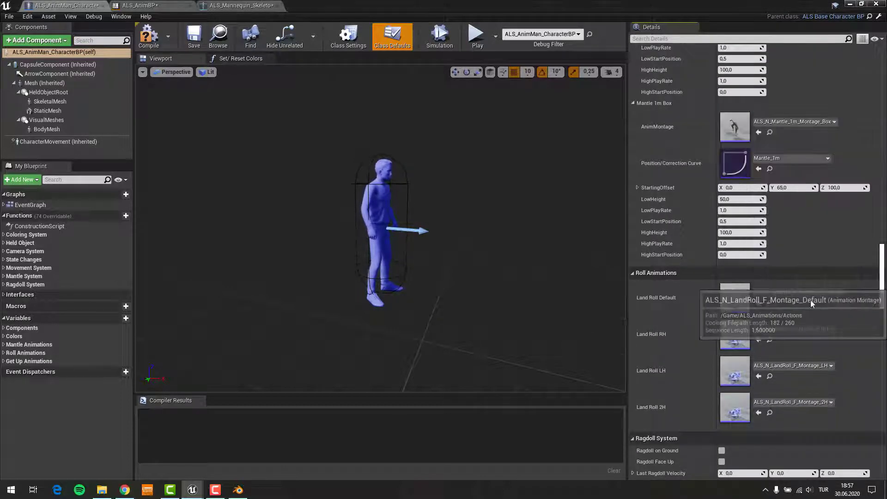
- Assign the retargeted RH, LH and 2H land roll montages to the Land Roll slots
{"action": "left_click", "coordinate": [801, 328]}
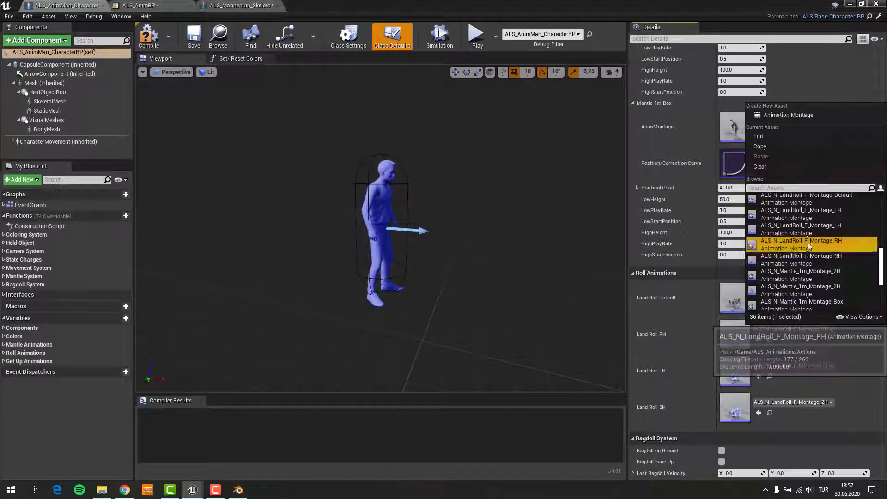
{"action": "left_click", "coordinate": [804, 257]}
{"action": "left_click", "coordinate": [801, 367]}
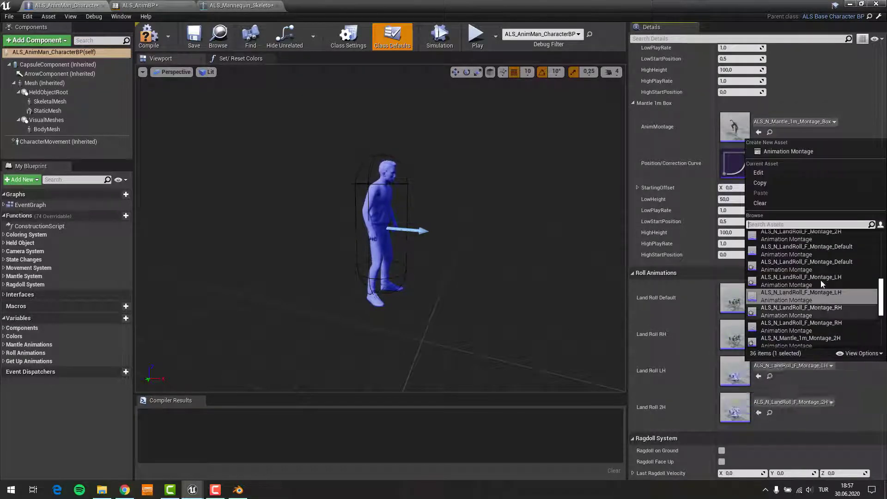
{"action": "left_click", "coordinate": [820, 279]}
{"action": "scroll", "coordinate": [796, 335], "scroll_direction": "down", "scroll_amount": 3}
{"action": "left_click", "coordinate": [796, 328]}
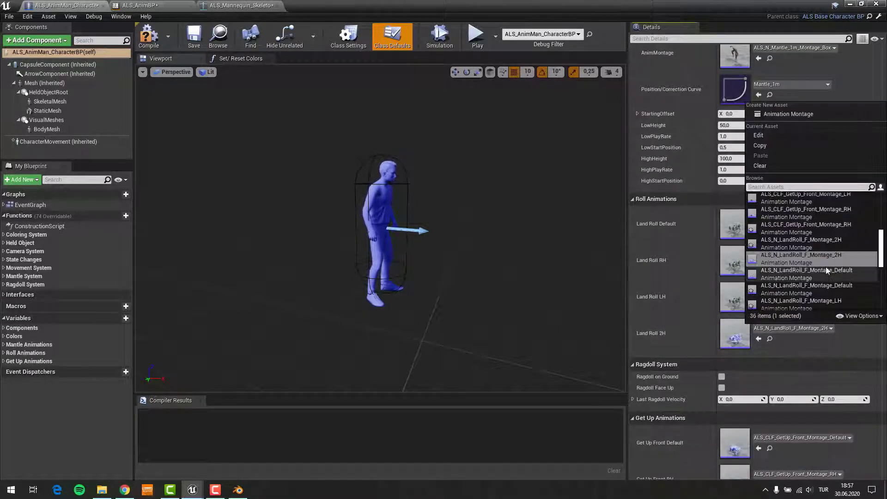
{"action": "left_click", "coordinate": [828, 242]}
- Assign the matching retargeted montages to Get Up Front Default, RH, LH and 2H
{"action": "scroll", "coordinate": [813, 259], "scroll_direction": "down", "scroll_amount": 3}
{"action": "left_click", "coordinate": [796, 362]}
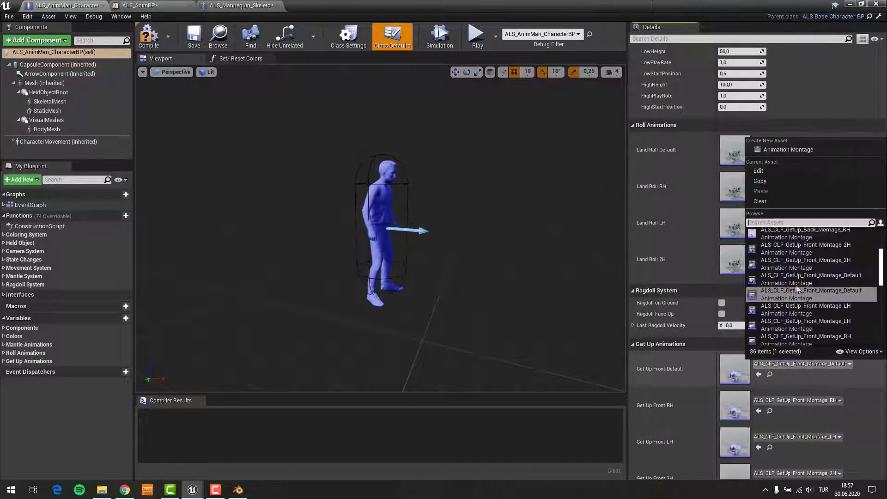
{"action": "left_click", "coordinate": [810, 277]}
{"action": "scroll", "coordinate": [797, 314], "scroll_direction": "down", "scroll_amount": 3}
{"action": "left_click", "coordinate": [797, 311]}
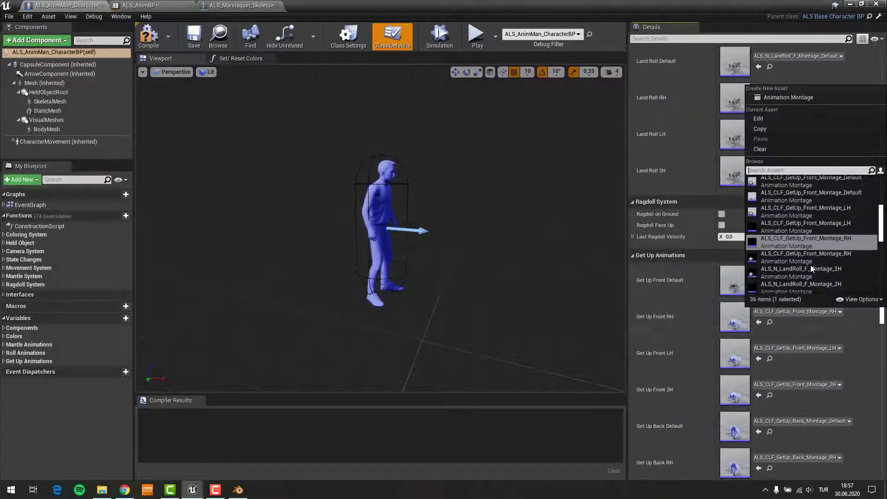
{"action": "left_click", "coordinate": [805, 256]}
{"action": "scroll", "coordinate": [792, 277], "scroll_direction": "down", "scroll_amount": 3}
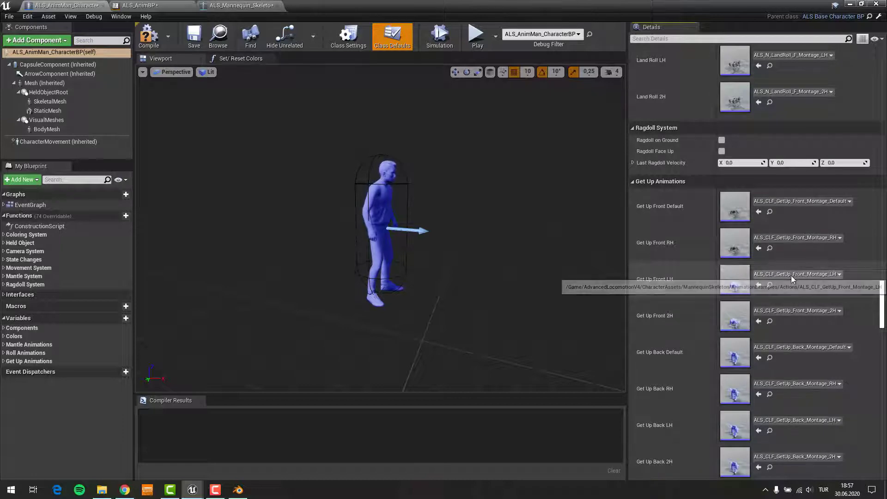
{"action": "left_click", "coordinate": [791, 276]}
{"action": "left_click", "coordinate": [813, 195]}
{"action": "scroll", "coordinate": [794, 259], "scroll_direction": "down", "scroll_amount": 3}
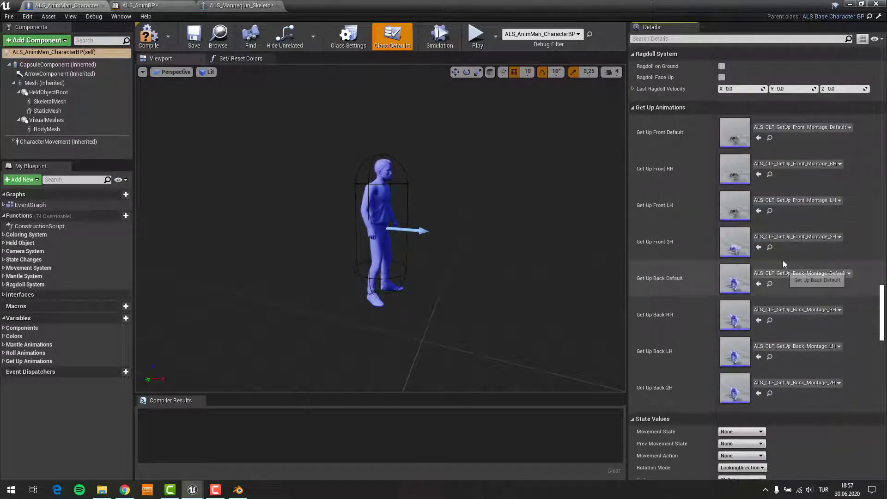
{"action": "left_click", "coordinate": [795, 236]}
{"action": "left_click", "coordinate": [827, 377]}
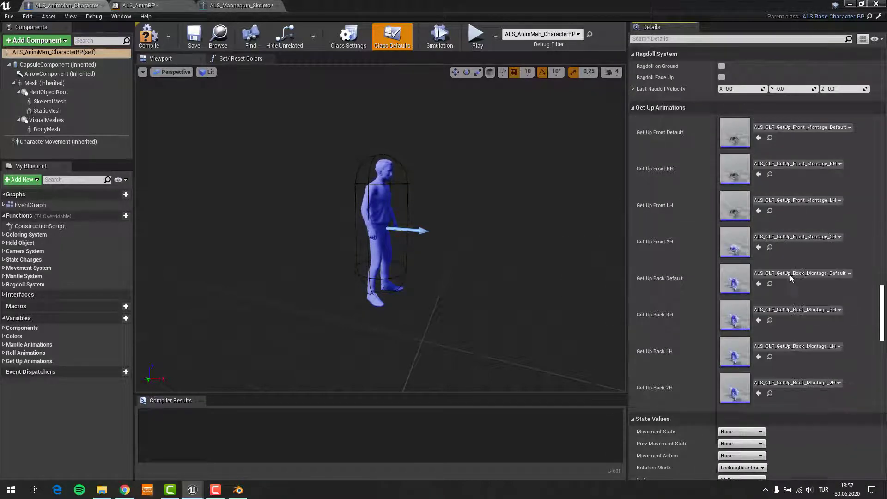
- Assign the matching retargeted montages to Get Up Back Default, RH, LH and 2H
{"action": "left_click", "coordinate": [790, 273]}
{"action": "left_click", "coordinate": [823, 181]}
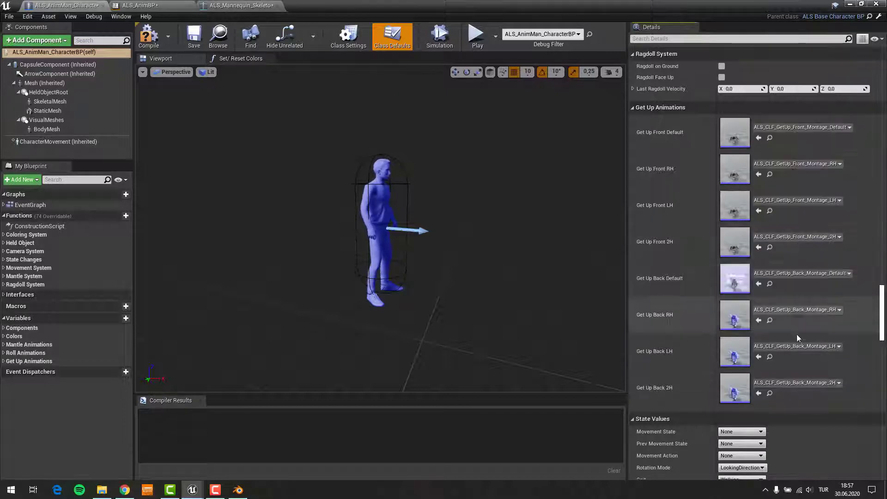
{"action": "left_click", "coordinate": [795, 310]}
{"action": "left_click", "coordinate": [827, 267]}
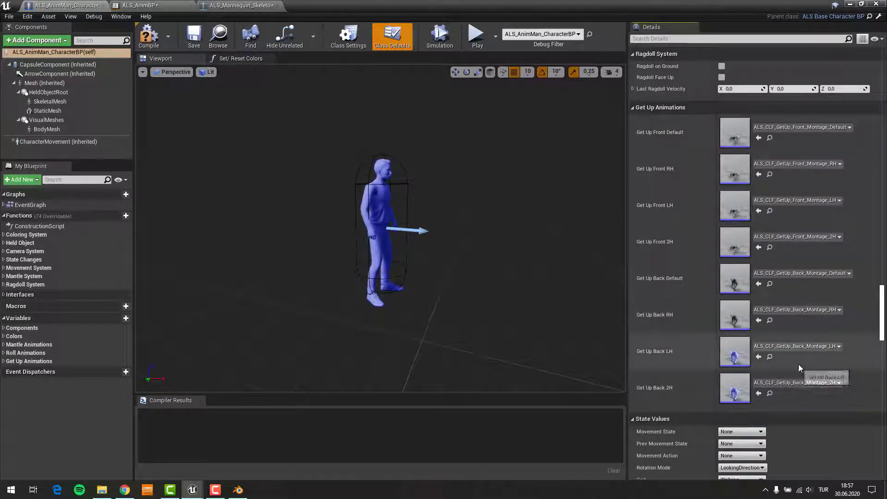
{"action": "left_click", "coordinate": [796, 348]}
{"action": "left_click", "coordinate": [836, 288]}
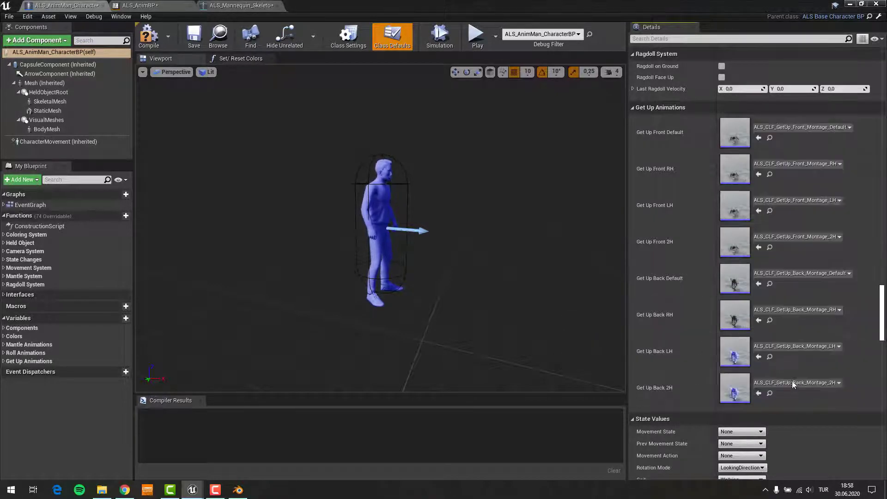
{"action": "left_click", "coordinate": [796, 383]}
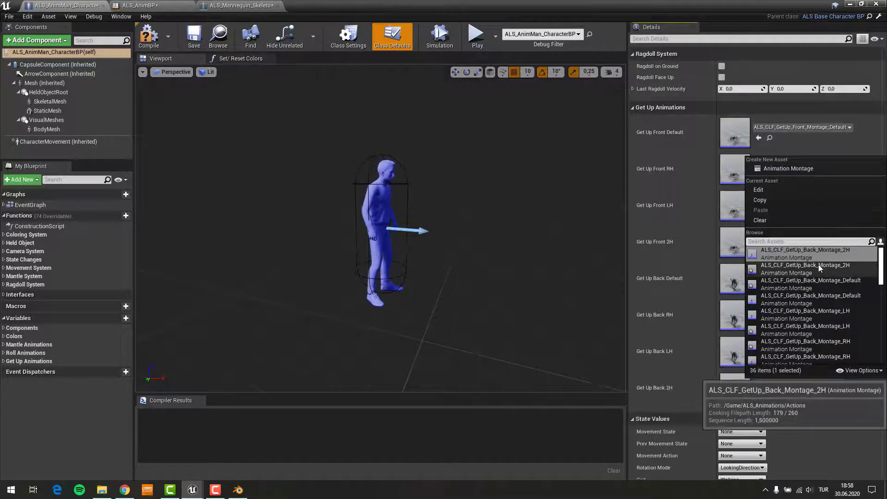
{"action": "left_click", "coordinate": [819, 264]}
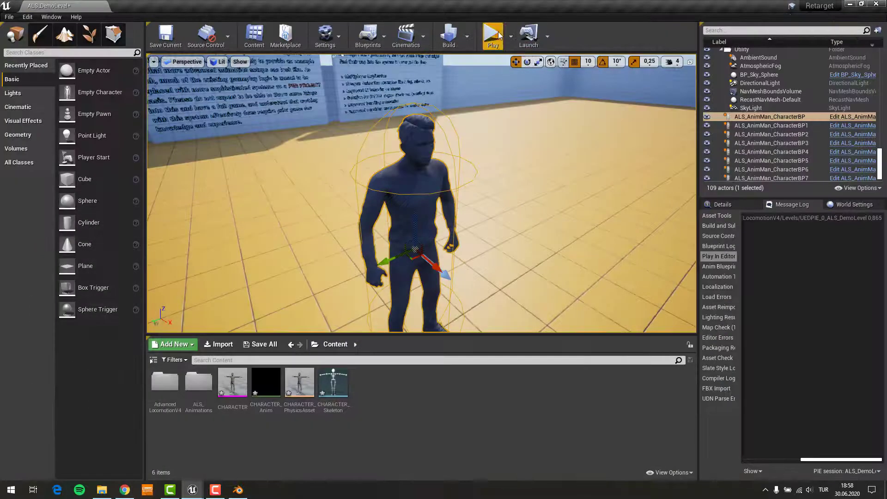
- Play the level and test the character running, mantling the wall, jumping and rolling with C
{"action": "left_click", "coordinate": [491, 34]}
{"action": "left_click", "coordinate": [475, 194]}
{"action": "key", "text": "w"}
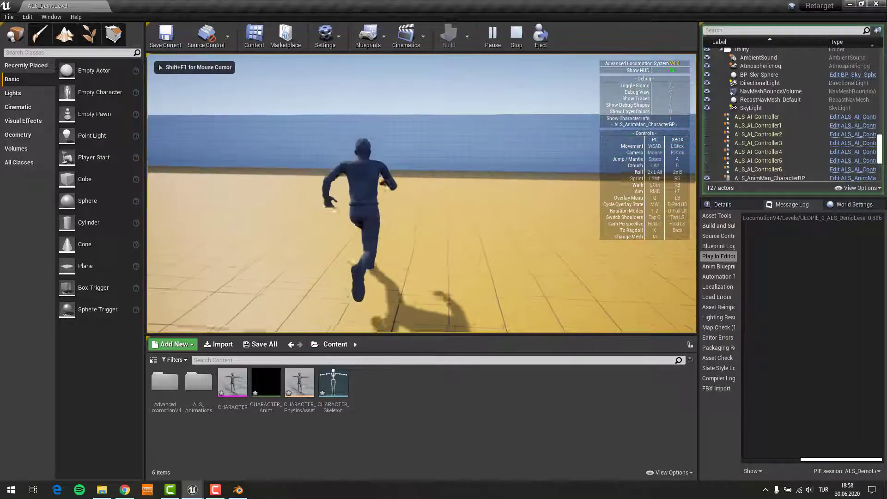
{"action": "key", "text": "space"}
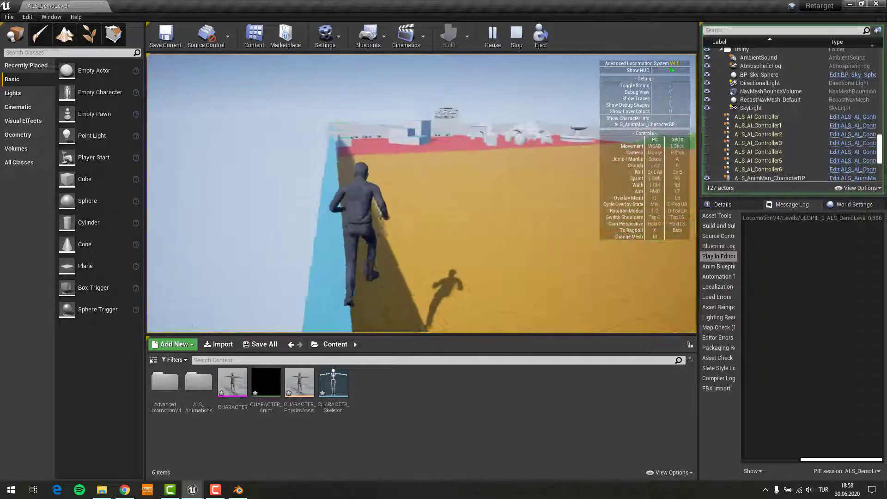
{"action": "key", "text": "space"}
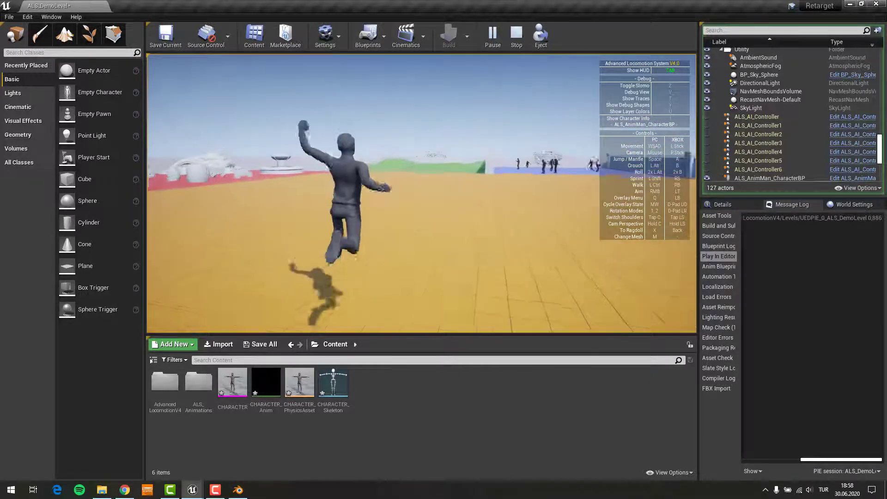
{"action": "key", "text": "Tab"}
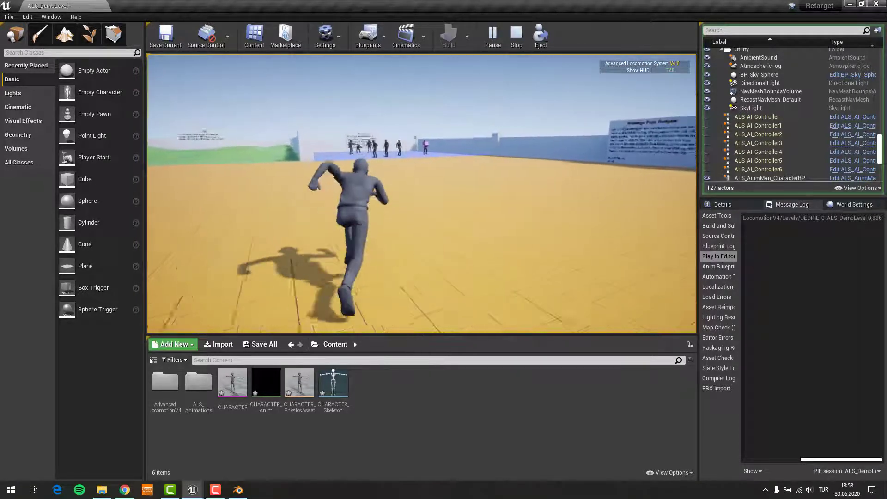
{"action": "key", "text": "c"}
{"action": "key", "text": "c"}
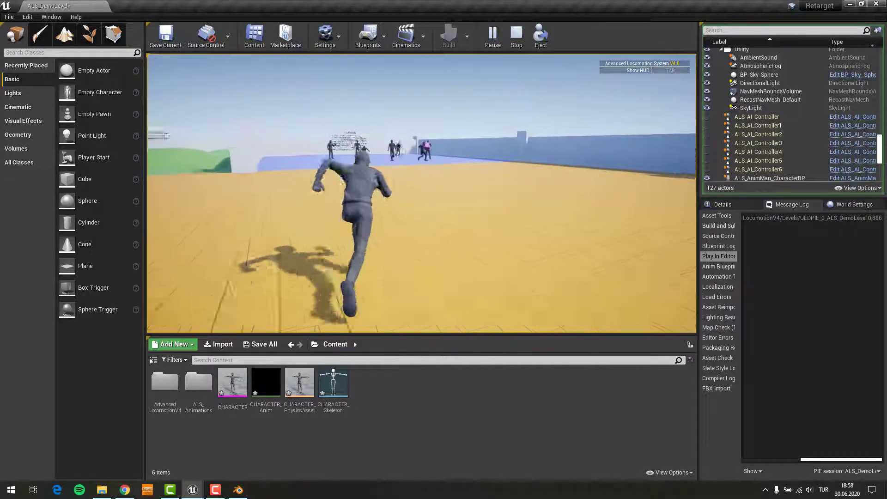
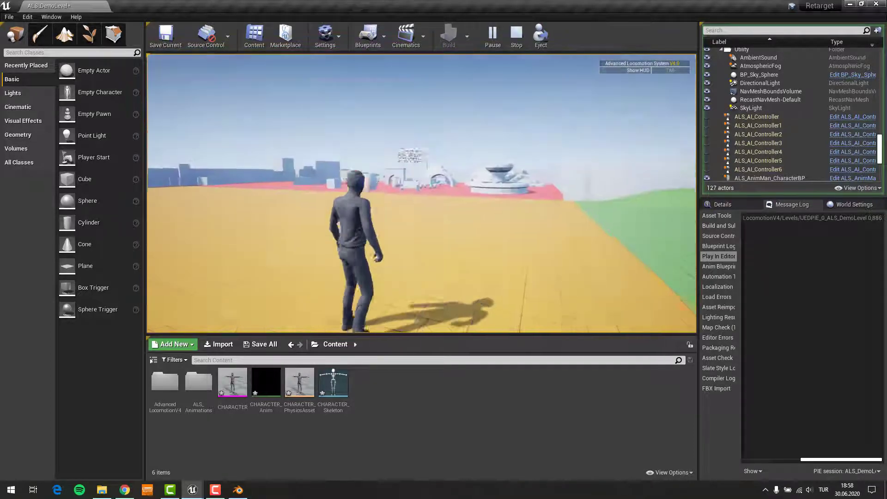
- Toggle the character into ragdoll and back with X, then end the play session
{"action": "key", "text": "x"}
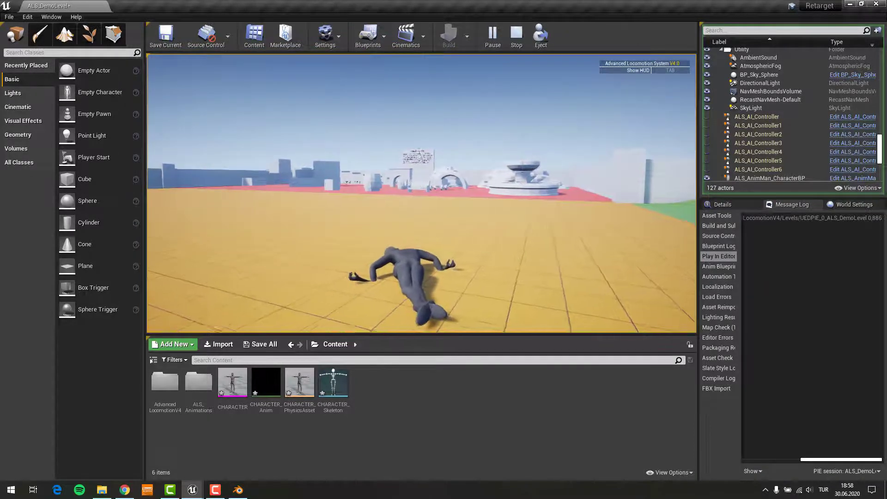
{"action": "key", "text": "x"}
{"action": "key", "text": "Escape"}
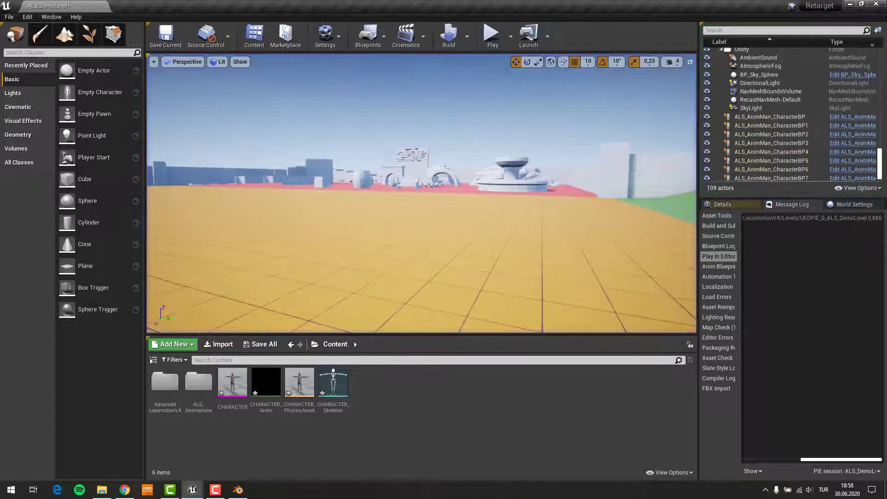
- Play again, run forward, ragdoll and recover with X, then stop with Esc
{"action": "left_click", "coordinate": [492, 36]}
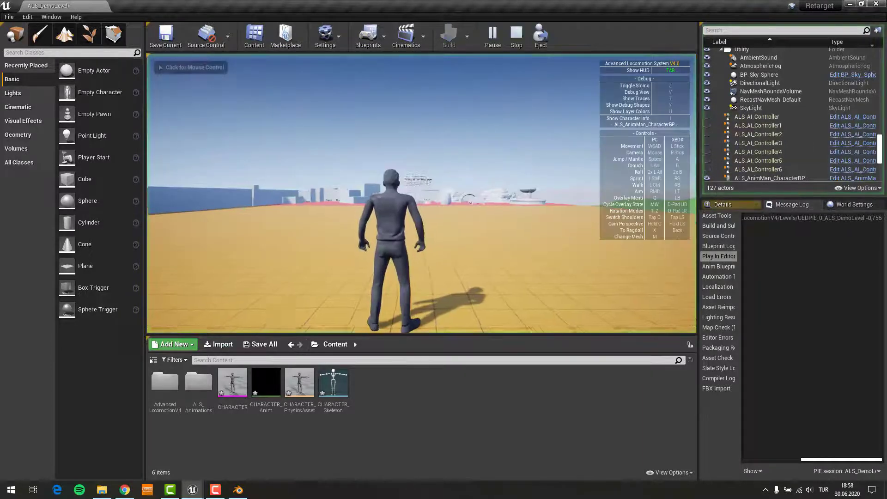
{"action": "key", "text": "w"}
{"action": "key", "text": "x"}
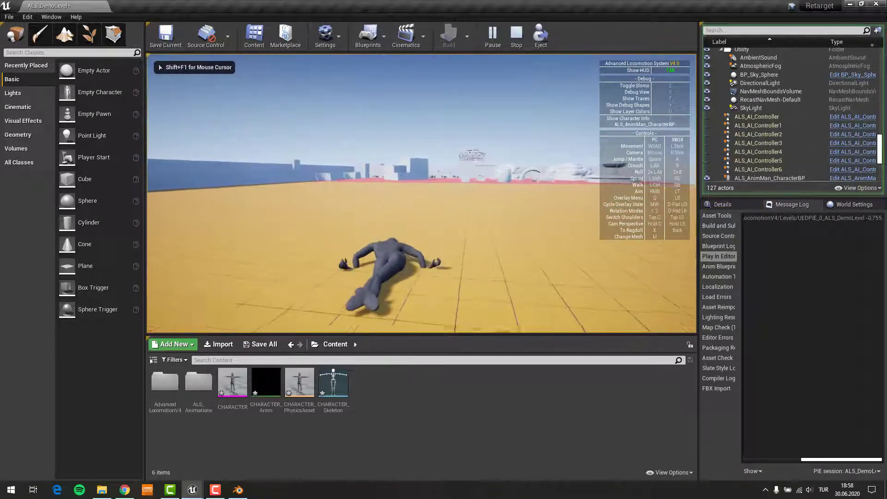
{"action": "key", "text": "x"}
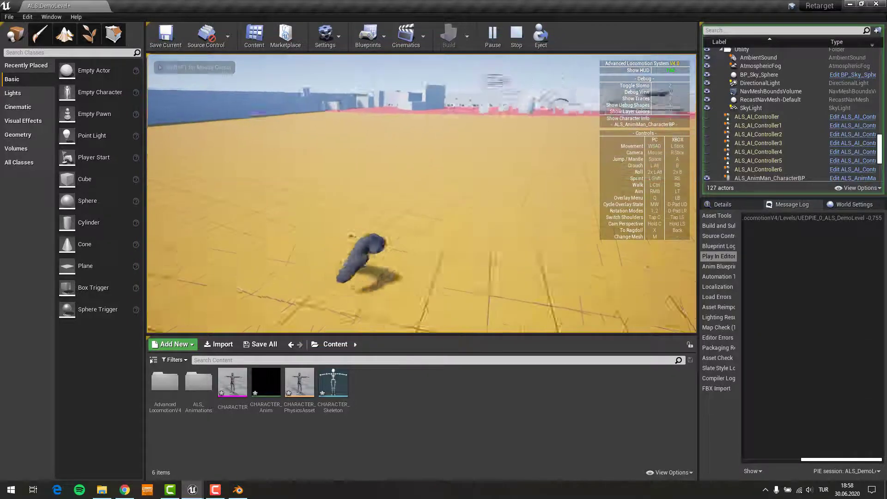
{"action": "key", "text": "Escape"}
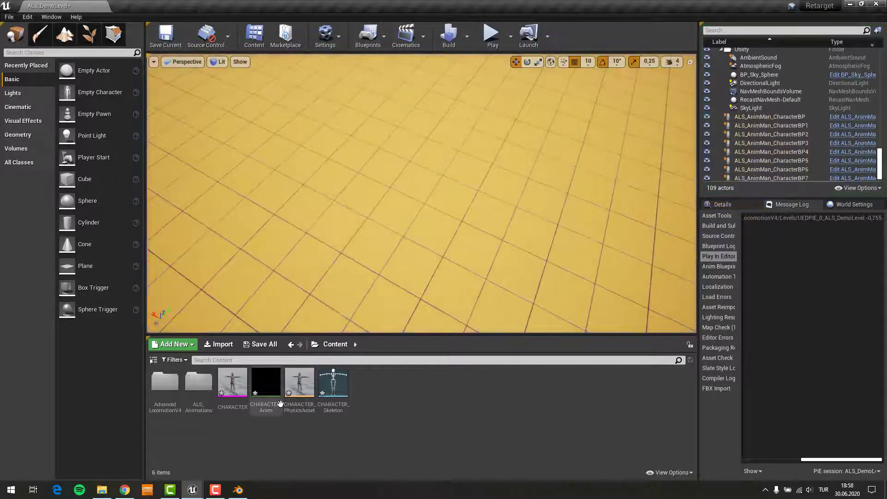
- Create a physics asset for the CHARACTER skeletal mesh
{"action": "right_click", "coordinate": [232, 393]}
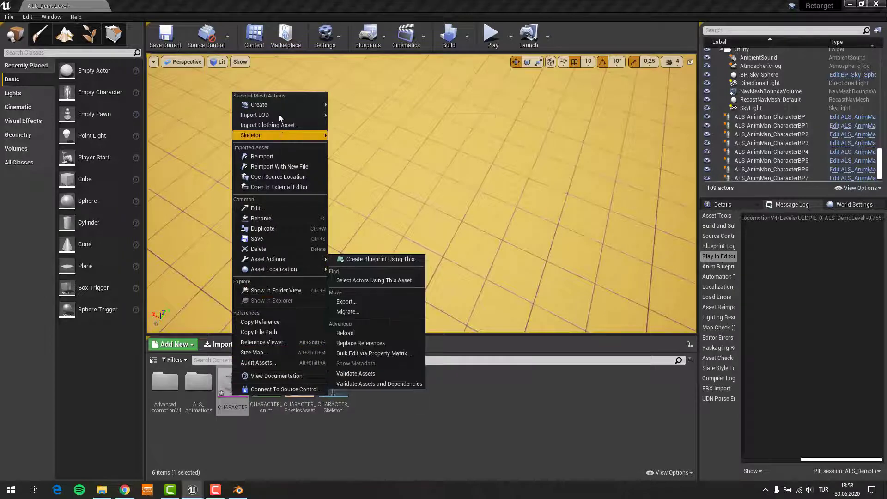
{"action": "mouse_move", "coordinate": [279, 109]}
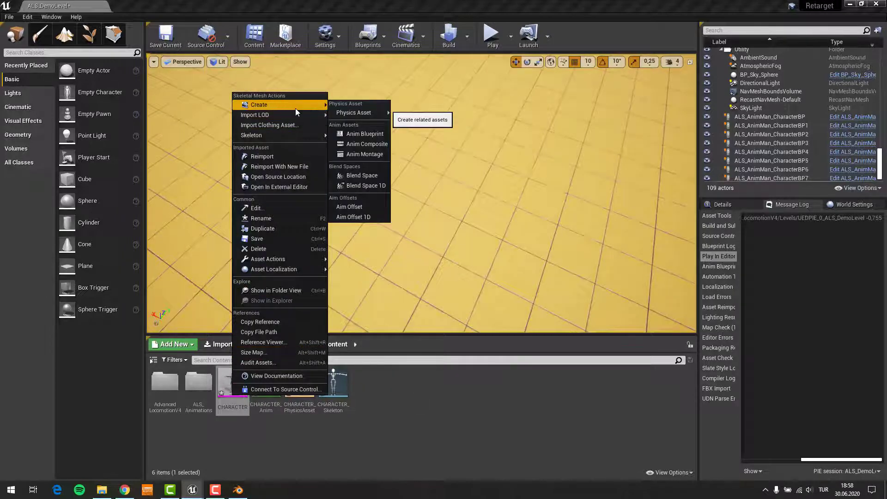
{"action": "mouse_move", "coordinate": [362, 119]}
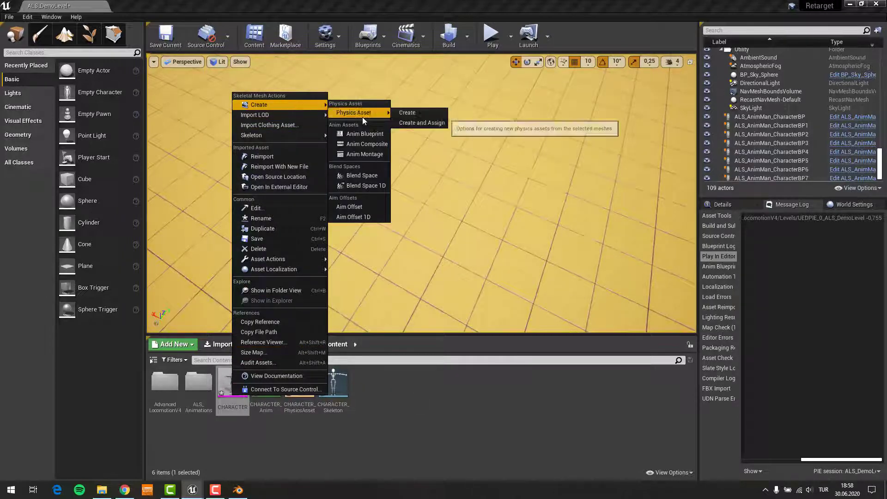
{"action": "left_click", "coordinate": [407, 112]}
{"action": "left_click", "coordinate": [478, 335]}
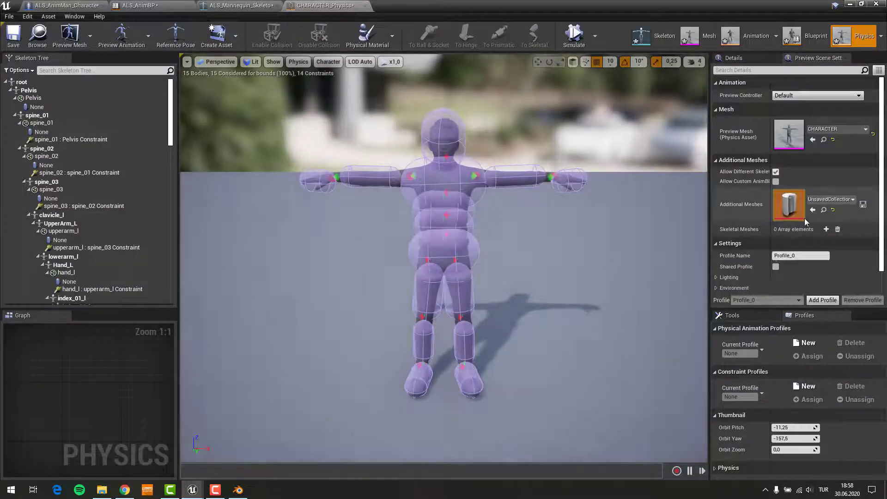
- Add a sphere body to the root bone in the physics asset editor
{"action": "scroll", "coordinate": [805, 218], "scroll_direction": "down", "scroll_amount": 1}
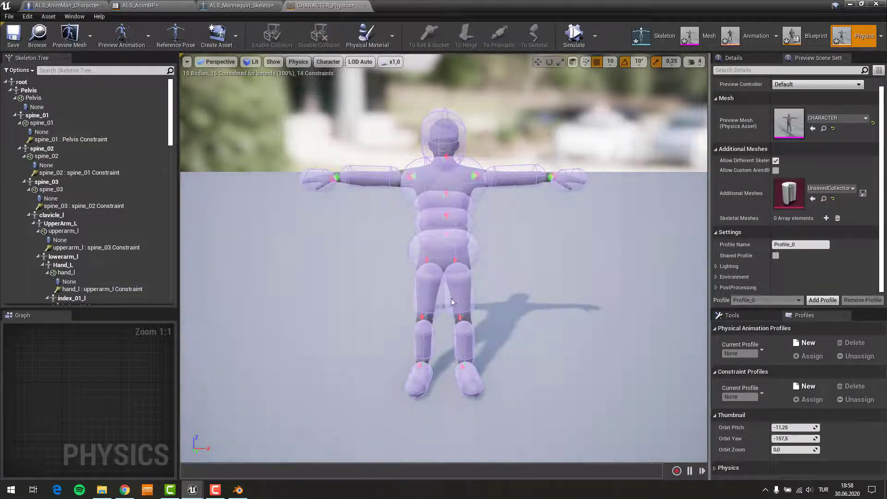
{"action": "left_click", "coordinate": [21, 82]}
{"action": "right_click", "coordinate": [21, 82]}
{"action": "mouse_move", "coordinate": [50, 125]}
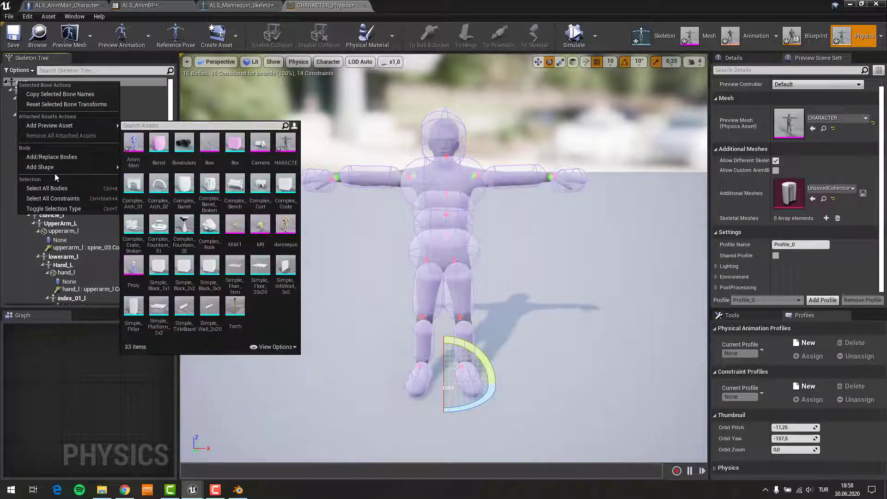
{"action": "mouse_move", "coordinate": [54, 169]}
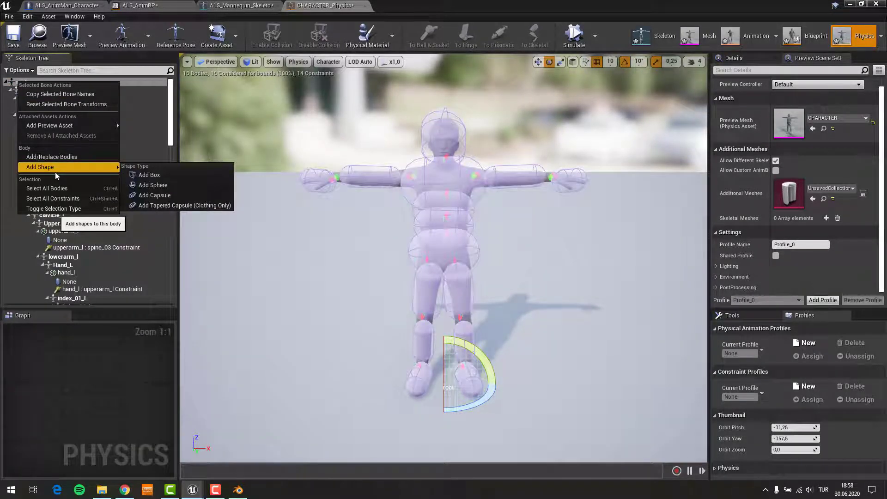
{"action": "left_click", "coordinate": [145, 185]}
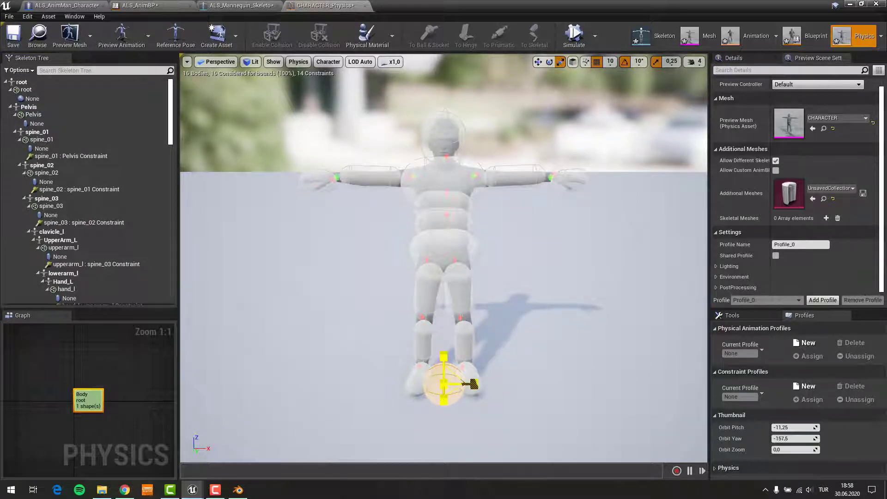
- Set the root body's Physics Type to Kinematic
{"action": "right_click", "coordinate": [39, 90]}
{"action": "mouse_move", "coordinate": [79, 120]}
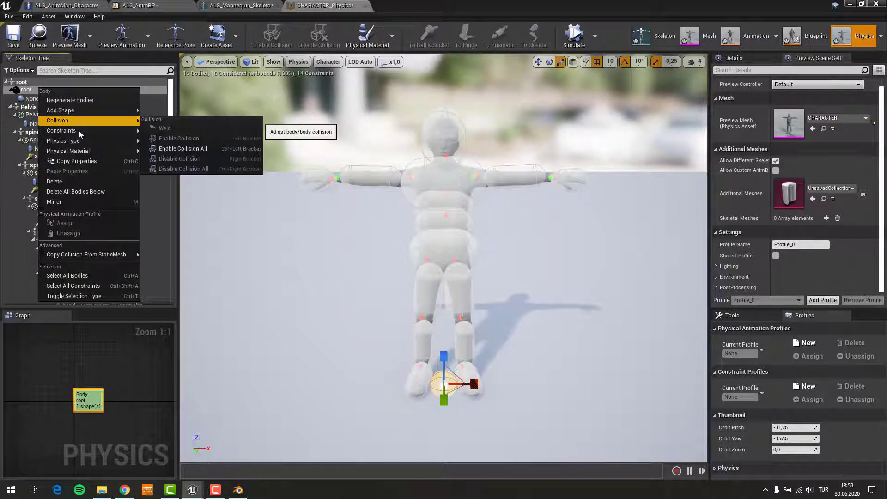
{"action": "mouse_move", "coordinate": [78, 141]}
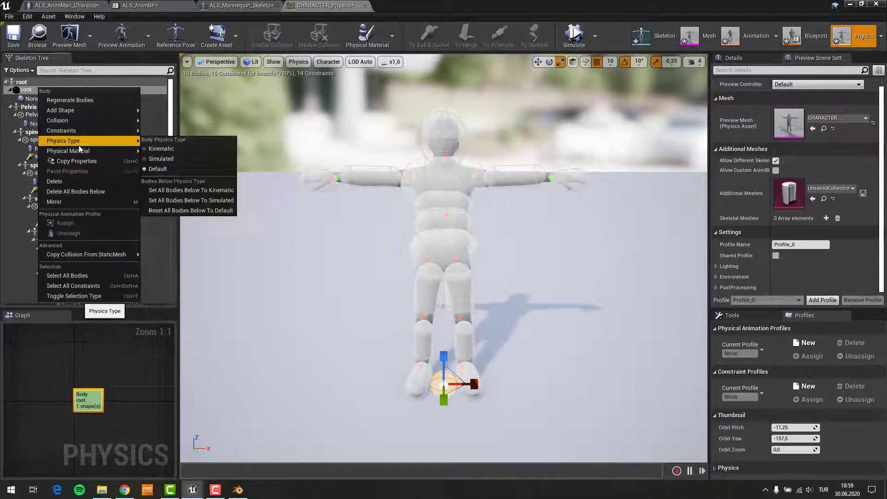
{"action": "left_click", "coordinate": [157, 149]}
- Select the Pelvis body and its None entry to review their Details
{"action": "left_click", "coordinate": [35, 113]}
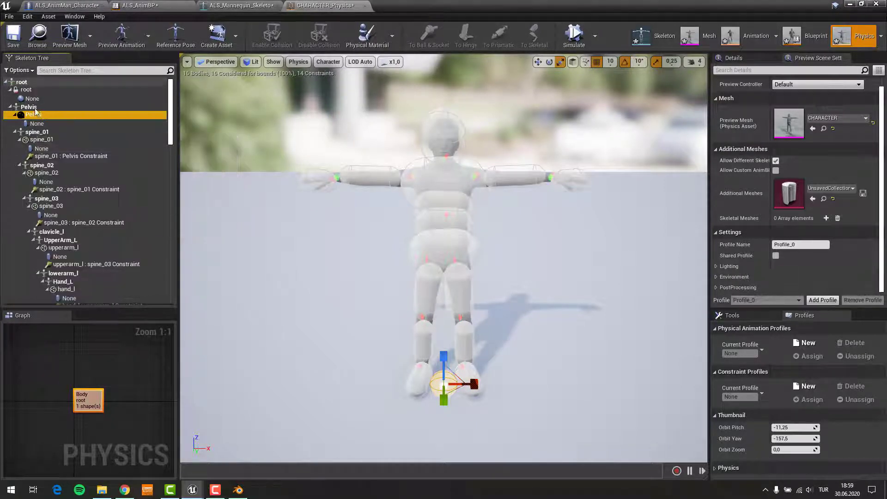
{"action": "left_click", "coordinate": [26, 90]}
{"action": "left_click", "coordinate": [444, 252]}
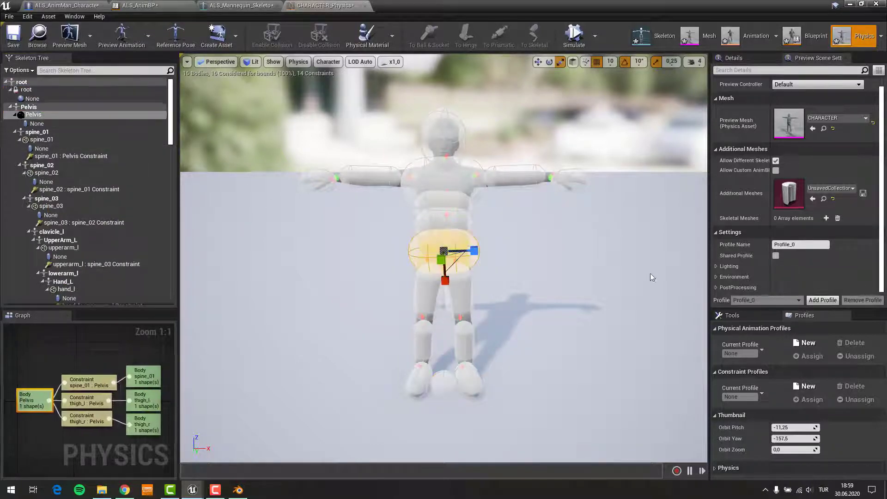
{"action": "left_click", "coordinate": [53, 124]}
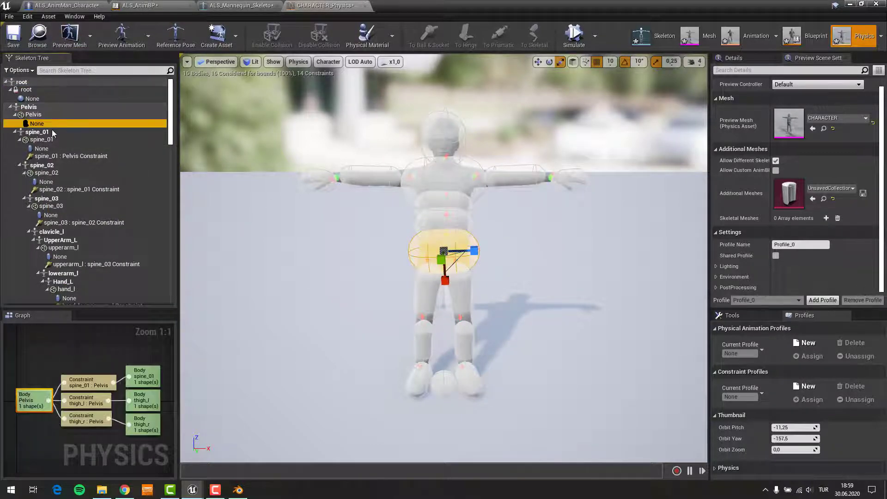
{"action": "left_click", "coordinate": [34, 114]}
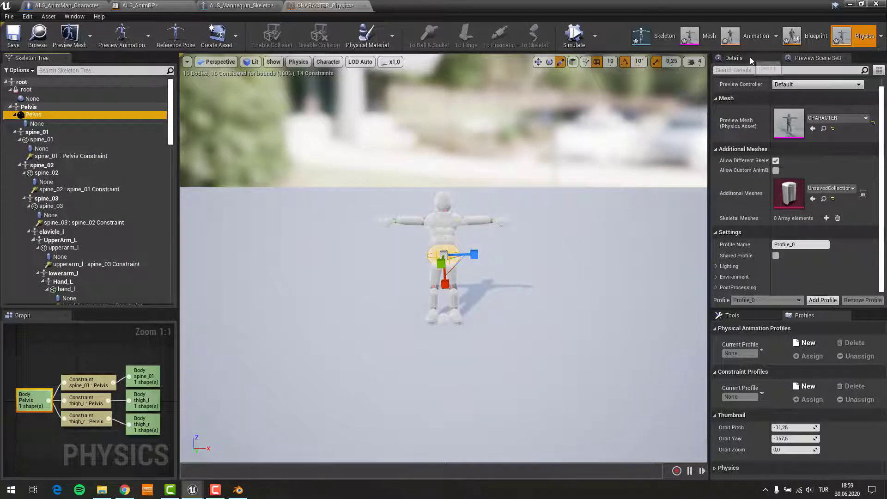
{"action": "scroll", "coordinate": [767, 200], "scroll_direction": "down", "scroll_amount": 5}
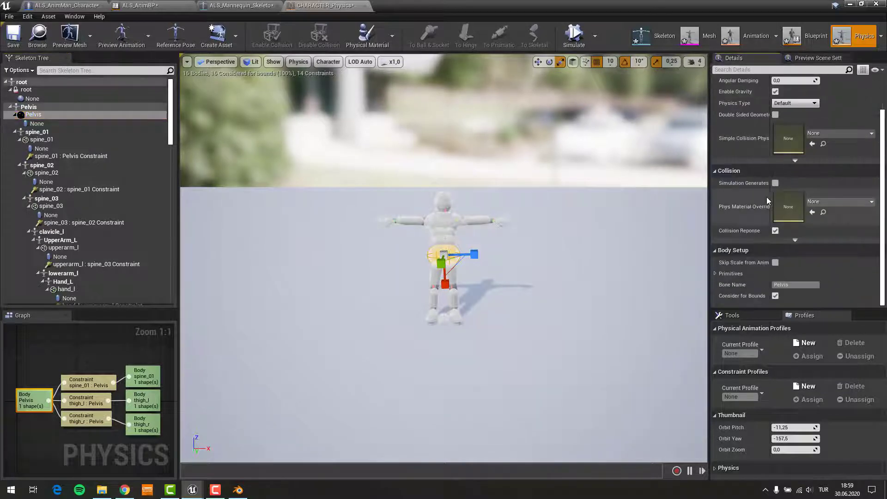
{"action": "left_click", "coordinate": [36, 123]}
{"action": "scroll", "coordinate": [811, 202], "scroll_direction": "up", "scroll_amount": 2}
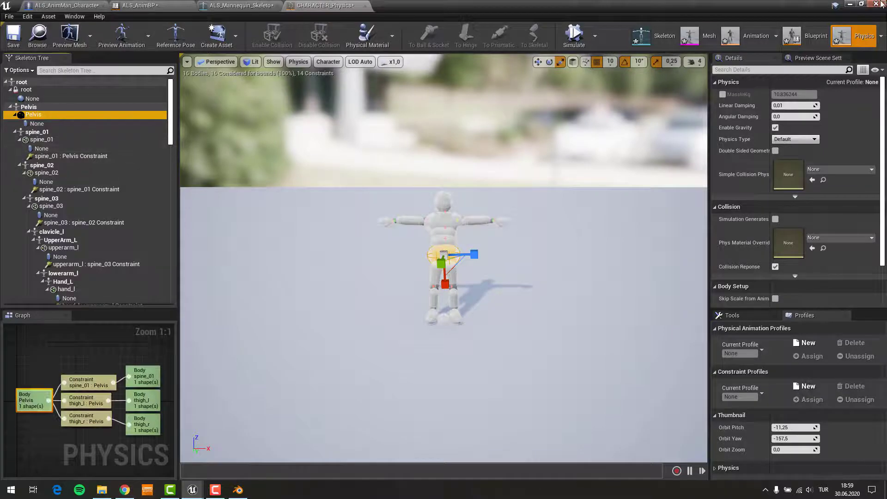
- Play-test the level, trigger ragdoll with X, and stop with Esc
{"action": "left_click", "coordinate": [851, 3]}
{"action": "key", "text": "alt+p"}
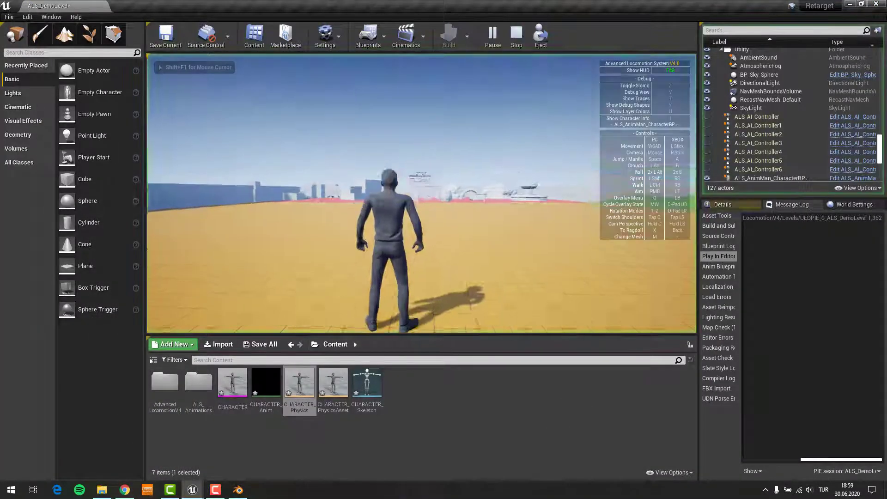
{"action": "key", "text": "x"}
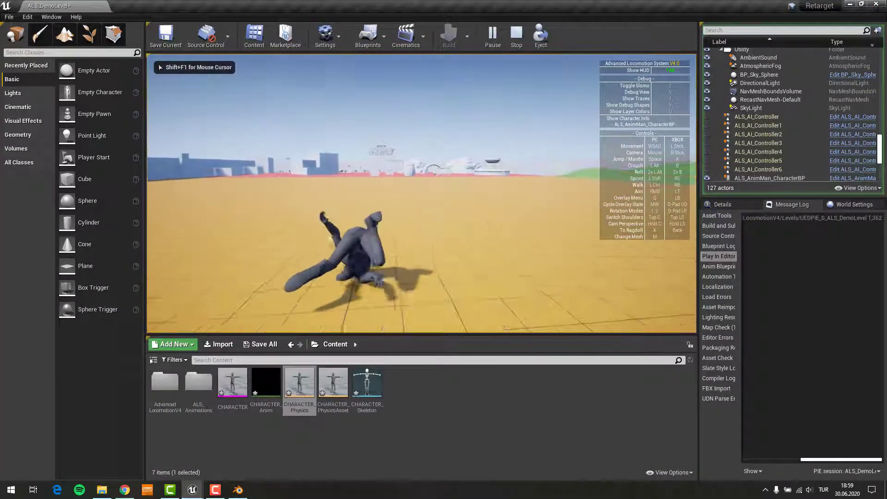
{"action": "key", "text": "Escape"}
- Reopen CHARACTER_Physics, show body creation settings, and select Pelvis's None entry
{"action": "double_click", "coordinate": [296, 390]}
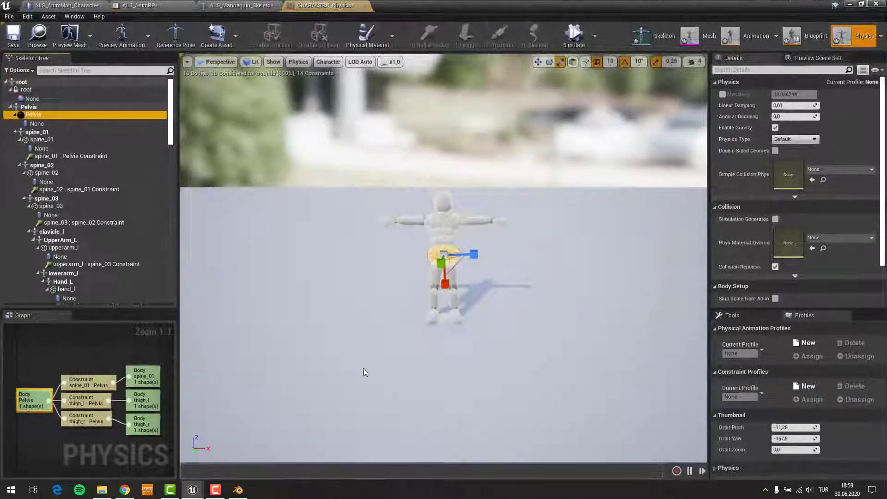
{"action": "scroll", "coordinate": [793, 233], "scroll_direction": "down", "scroll_amount": 1}
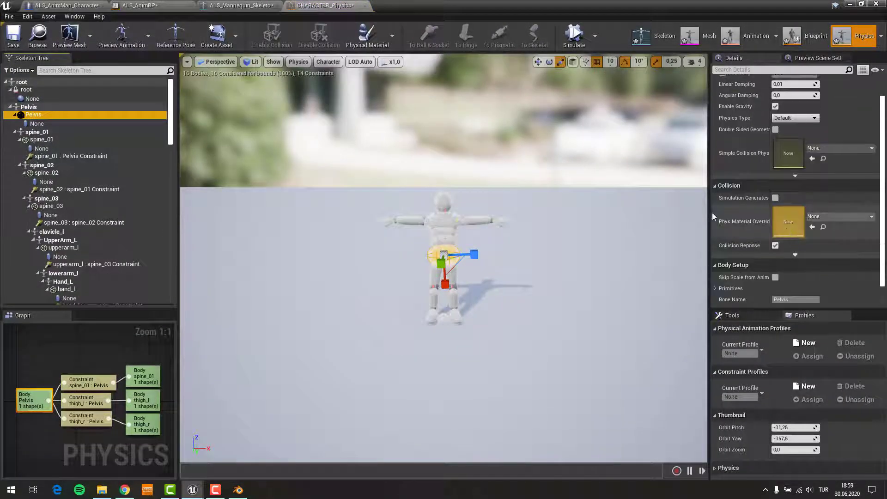
{"action": "scroll", "coordinate": [785, 232], "scroll_direction": "down", "scroll_amount": 1}
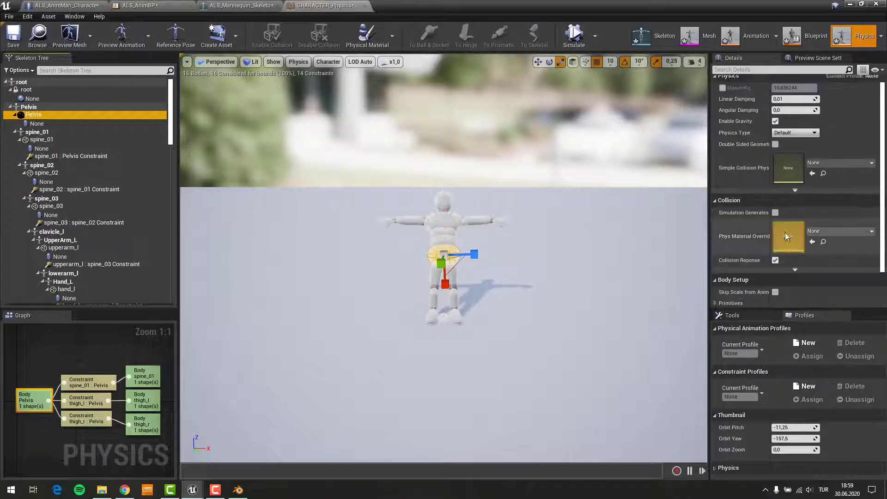
{"action": "left_click", "coordinate": [743, 318]}
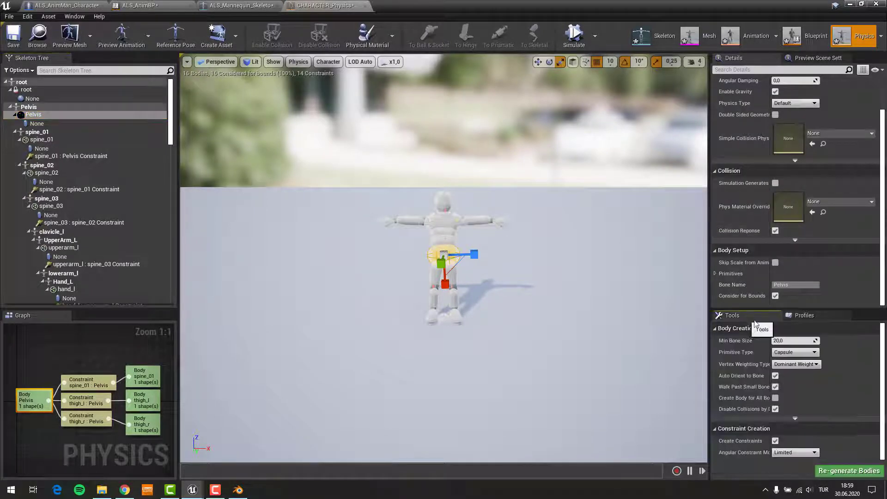
{"action": "left_click", "coordinate": [42, 124]}
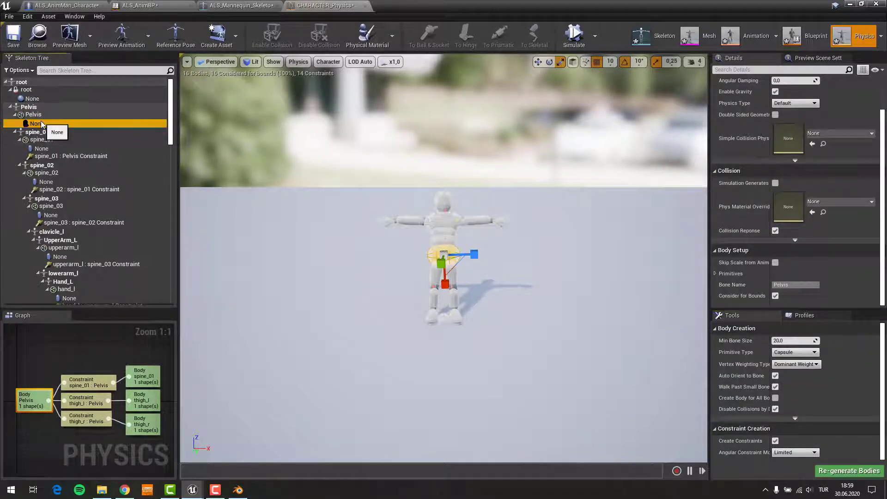
{"action": "scroll", "coordinate": [775, 235], "scroll_direction": "up", "scroll_amount": 3}
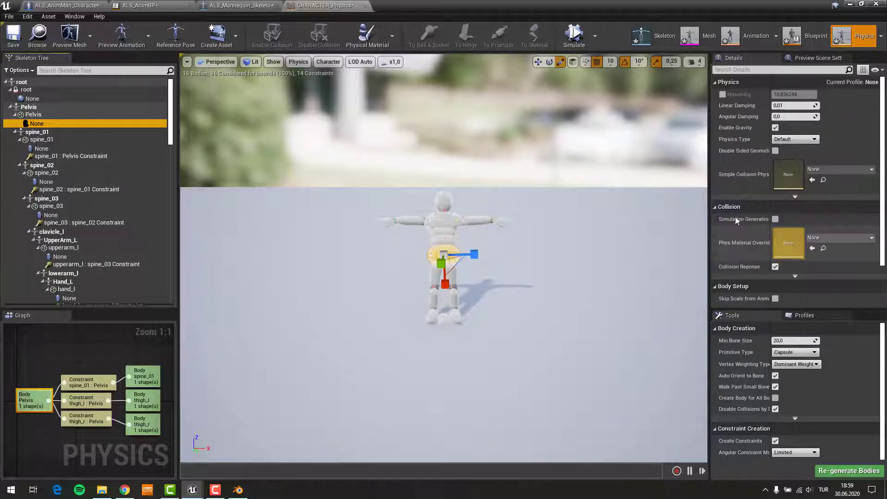
- Inspect the spine_01 : Pelvis constraint, run and stop a simulation, then reselect Pelvis
{"action": "left_click", "coordinate": [57, 156]}
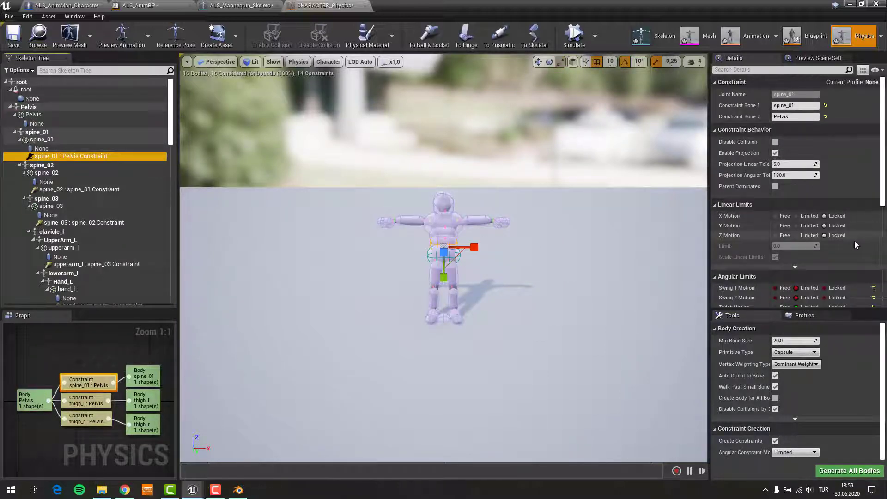
{"action": "scroll", "coordinate": [787, 284], "scroll_direction": "down", "scroll_amount": 1}
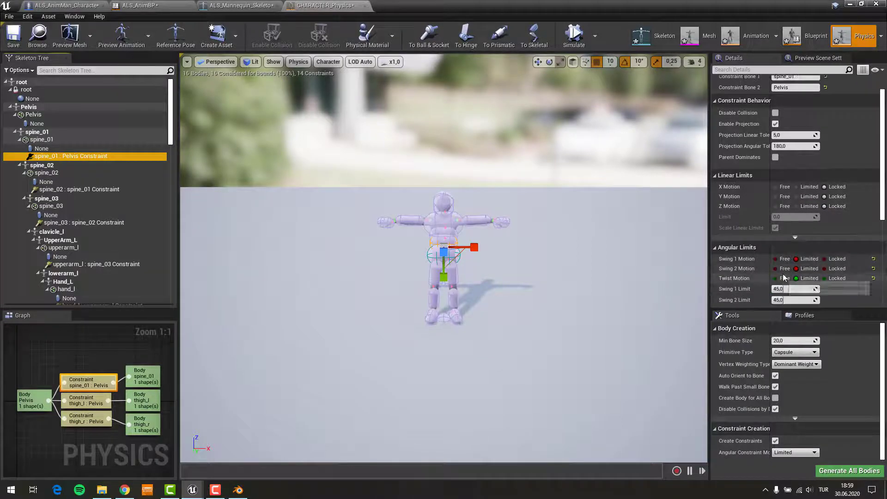
{"action": "left_click", "coordinate": [575, 48]}
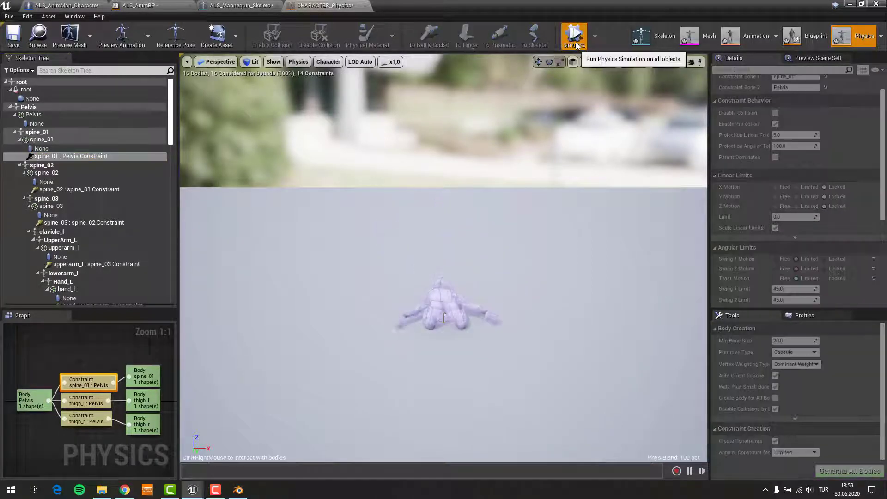
{"action": "left_click", "coordinate": [576, 45]}
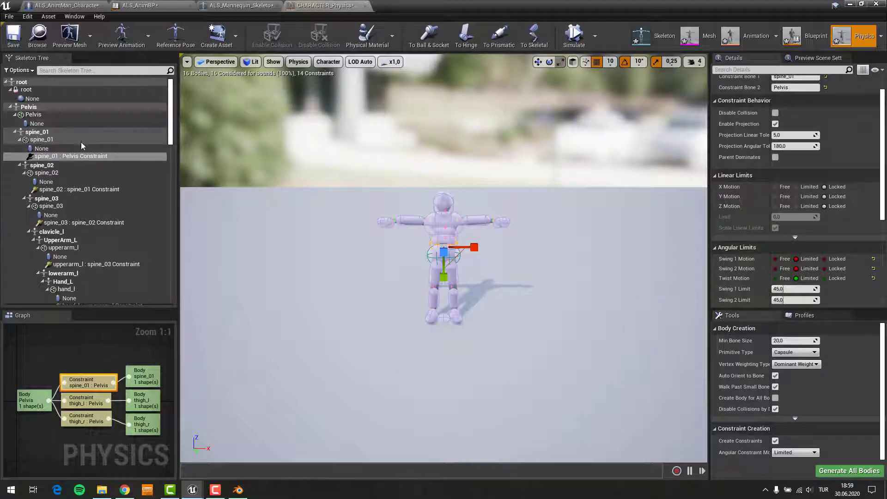
{"action": "left_click", "coordinate": [37, 123]}
- Add a constraint from the Pelvis body to root and select it
{"action": "right_click", "coordinate": [39, 124]}
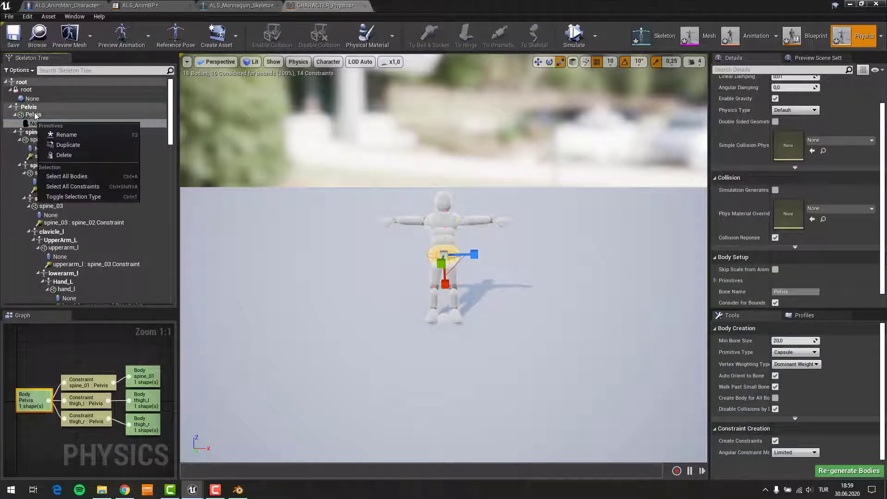
{"action": "left_click", "coordinate": [37, 114]}
{"action": "right_click", "coordinate": [37, 114]}
{"action": "mouse_move", "coordinate": [66, 146]}
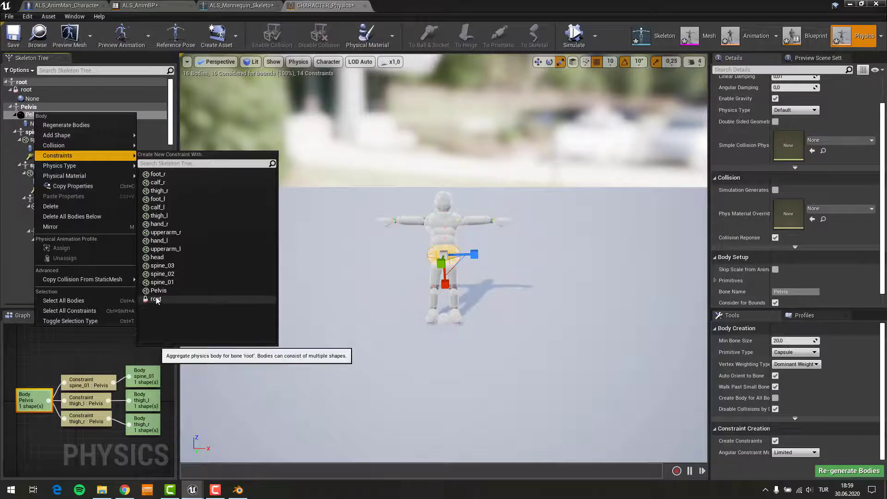
{"action": "left_click", "coordinate": [155, 299]}
{"action": "left_click", "coordinate": [39, 140]}
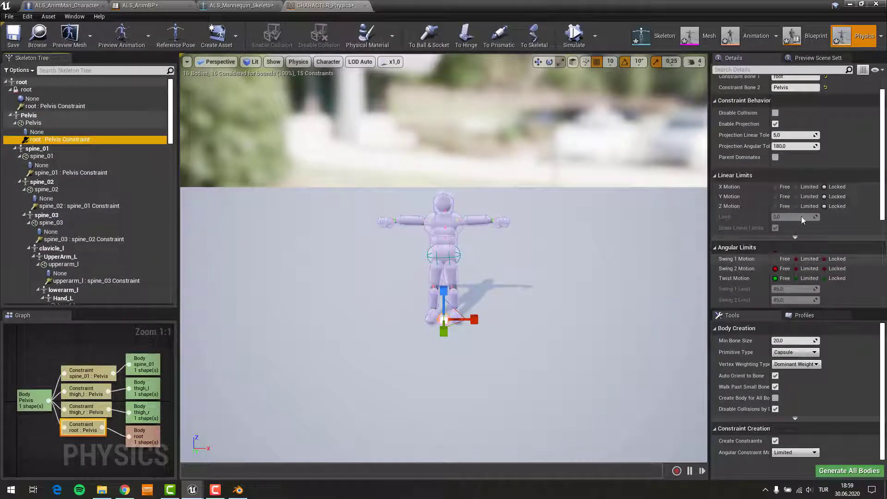
- Set the root : Pelvis constraint's X, Y and Z linear motion to Locked, re-simulating
{"action": "left_click", "coordinate": [577, 39]}
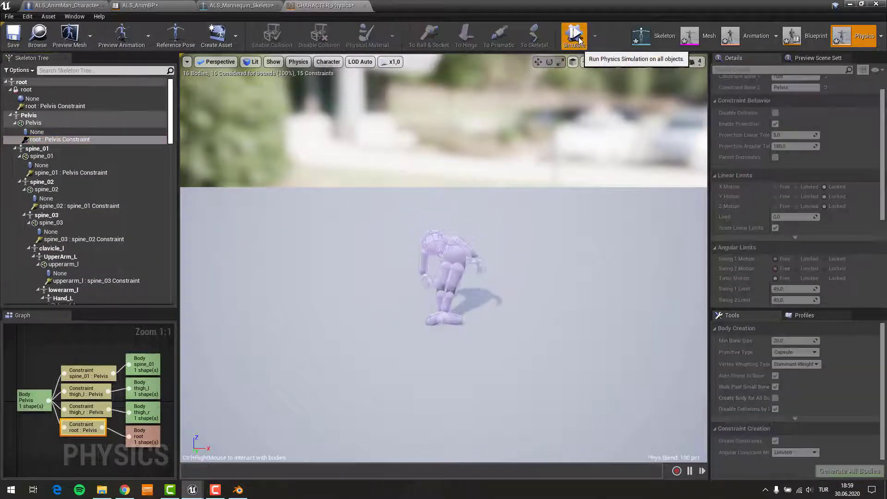
{"action": "left_click", "coordinate": [579, 41]}
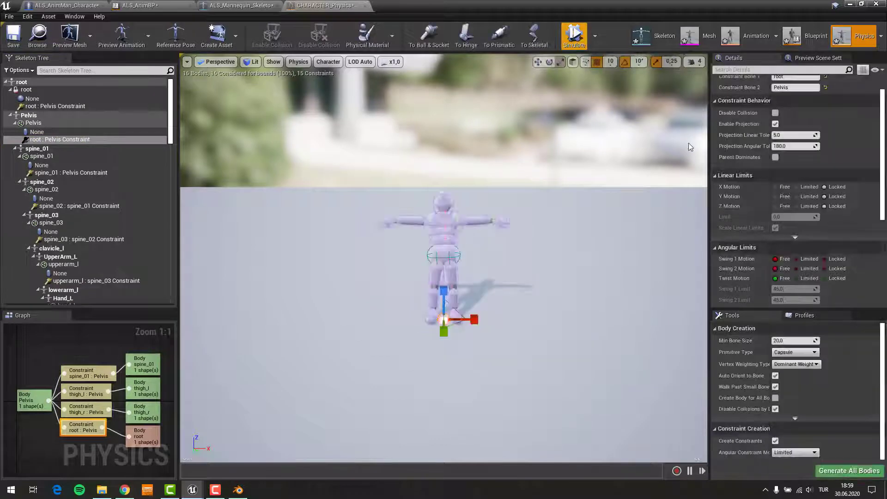
{"action": "left_click", "coordinate": [775, 186]}
{"action": "left_click", "coordinate": [775, 197]}
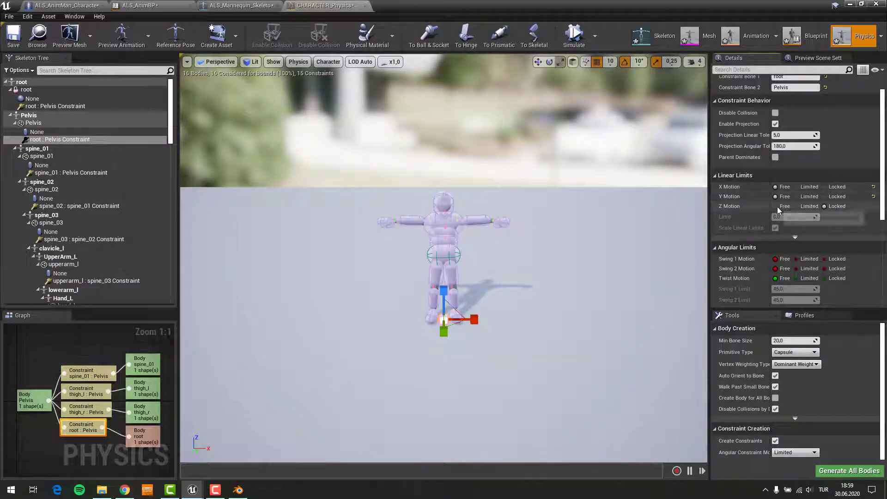
{"action": "left_click", "coordinate": [564, 39]}
{"action": "left_click", "coordinate": [569, 36]}
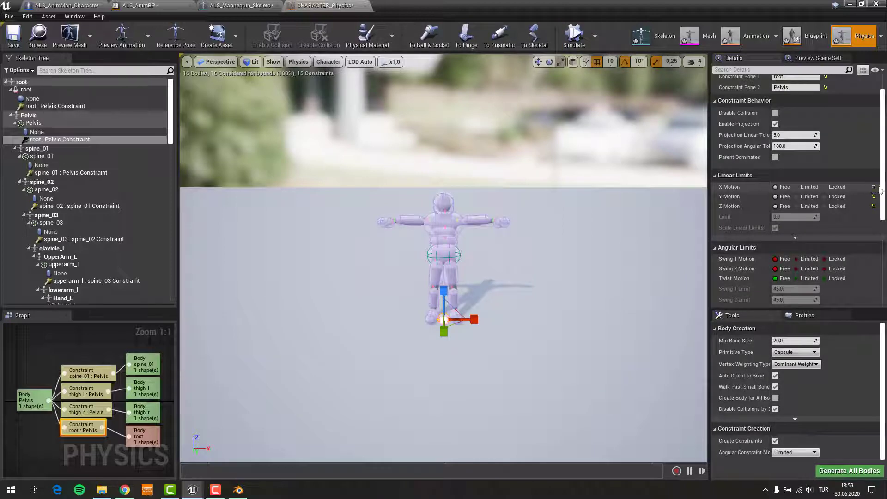
{"action": "scroll", "coordinate": [877, 194], "scroll_direction": "down", "scroll_amount": 3}
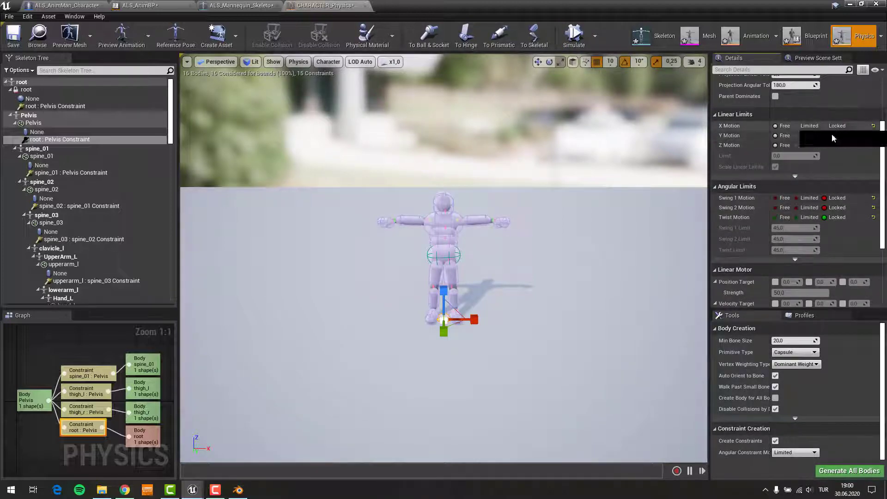
{"action": "left_click", "coordinate": [565, 37]}
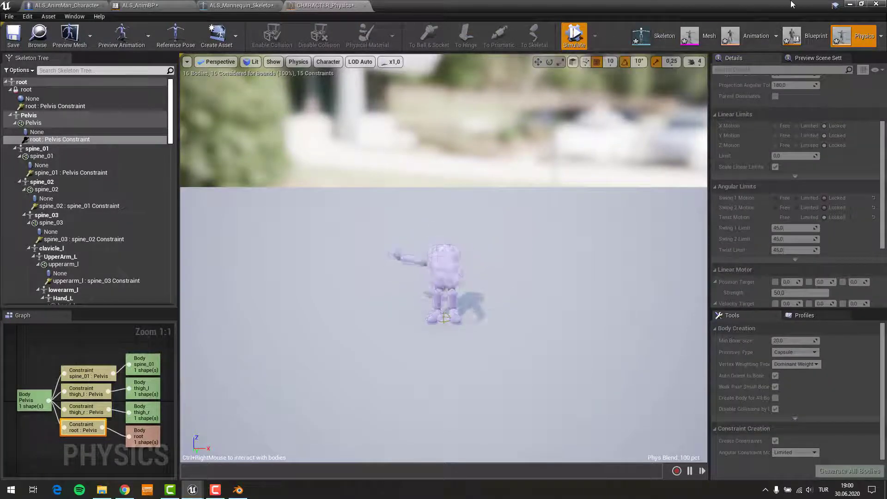
{"action": "left_click", "coordinate": [575, 27]}
- Play-test running, ragdolling and recovering, then reopen CHARACTER_Physics
{"action": "left_click", "coordinate": [853, 4]}
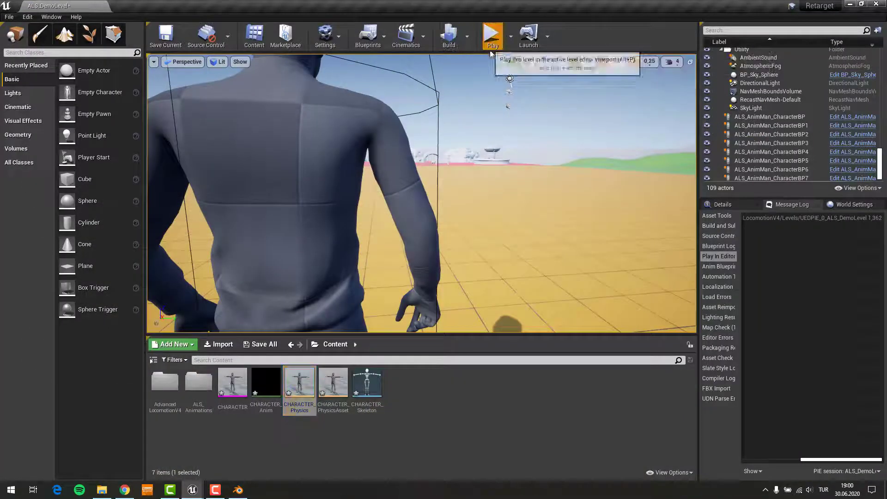
{"action": "left_click", "coordinate": [491, 35]}
{"action": "key", "text": "w"}
{"action": "key", "text": "x"}
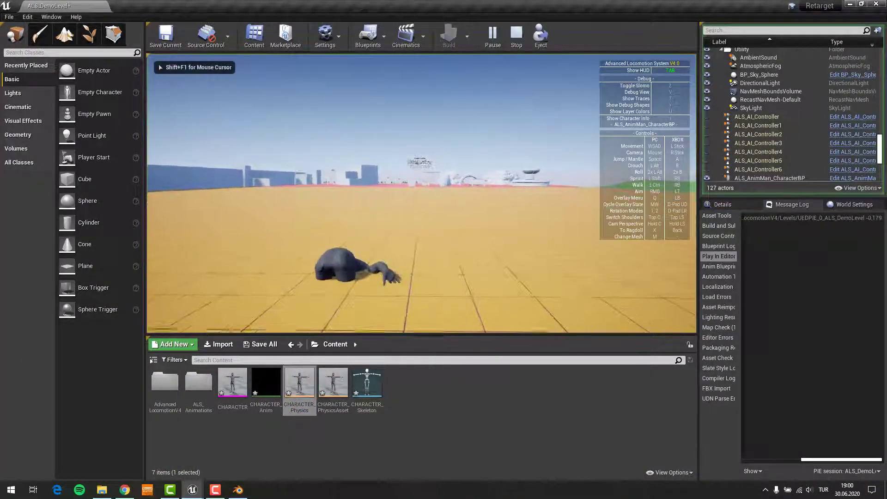
{"action": "key", "text": "x"}
{"action": "key", "text": "shift+F1"}
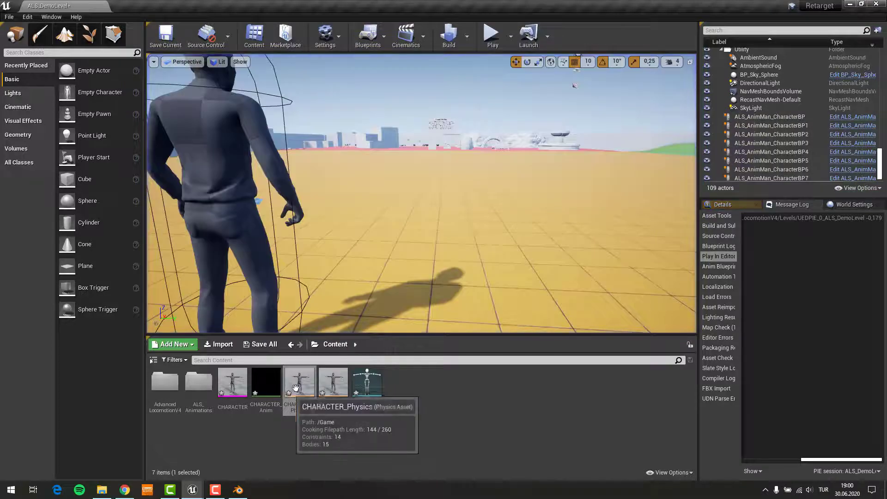
{"action": "double_click", "coordinate": [300, 382]}
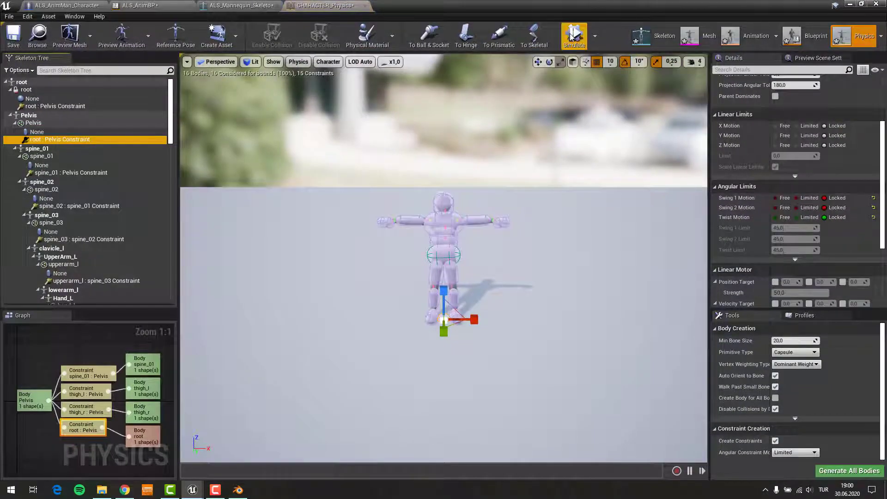
- Simulate once, then set the root : Pelvis constraint's Swing 1 Motion to Free
{"action": "left_click", "coordinate": [571, 37]}
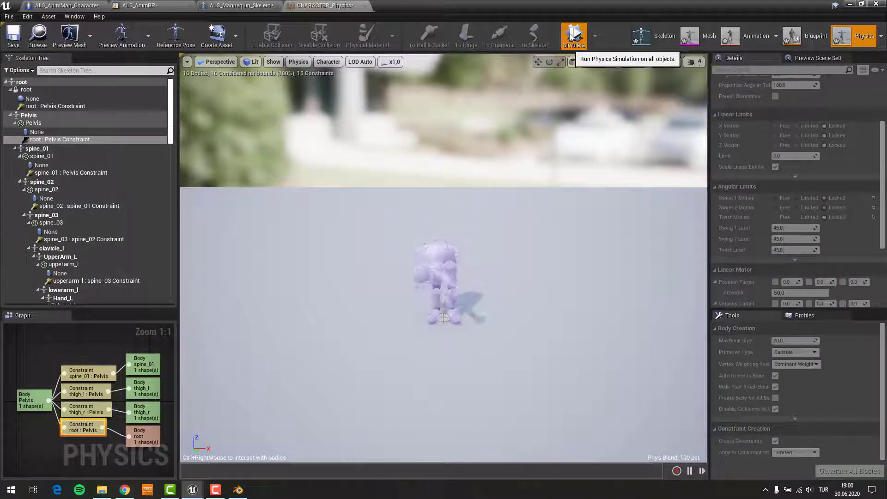
{"action": "left_click", "coordinate": [571, 37]}
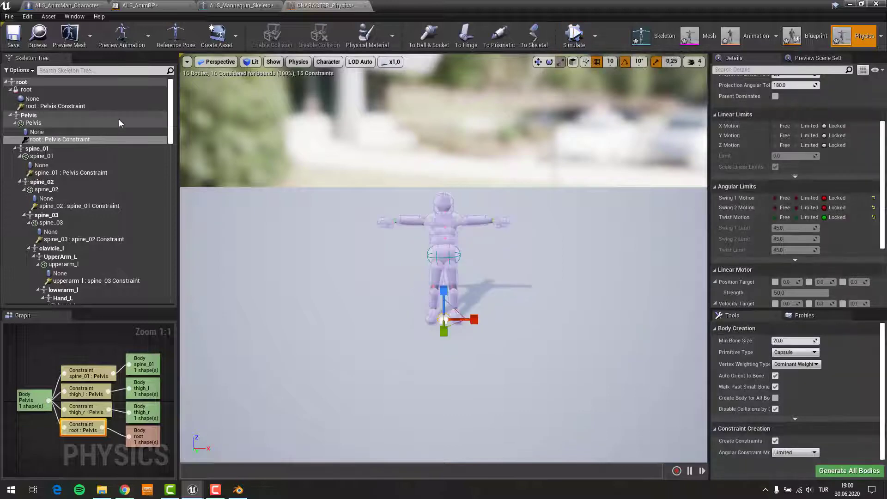
{"action": "left_click", "coordinate": [32, 107]}
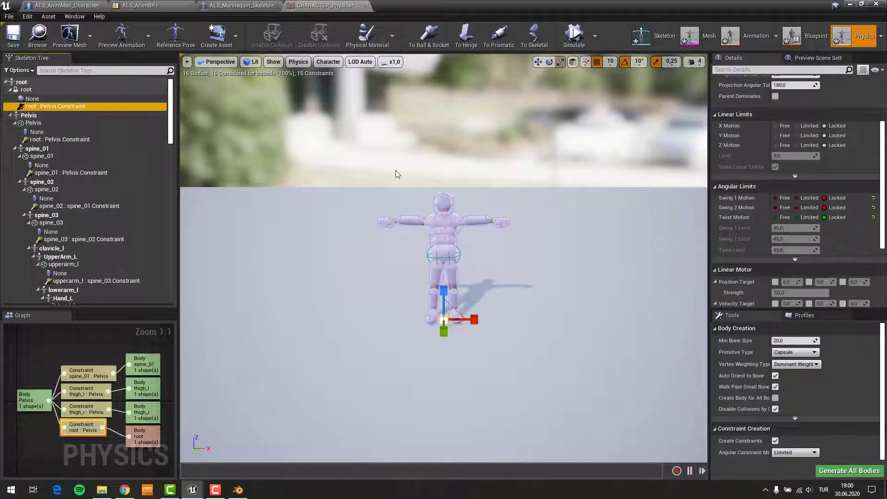
{"action": "left_click", "coordinate": [783, 198]}
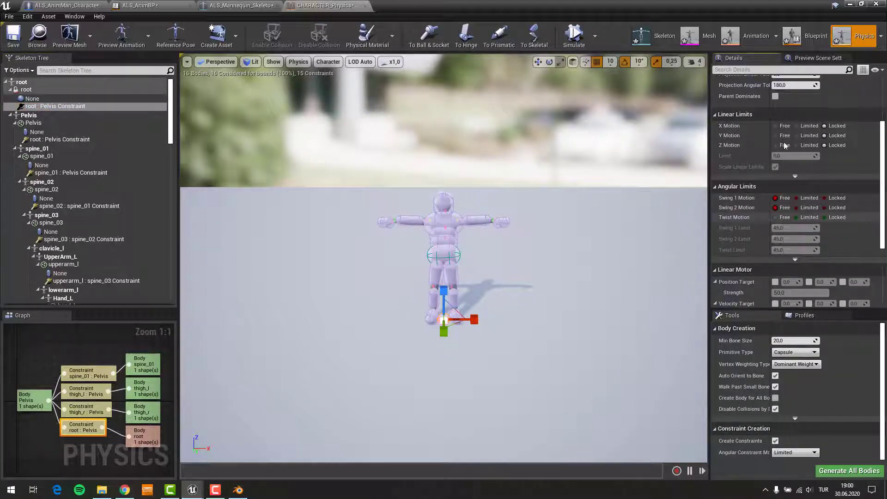
- Play-test the ragdoll, set X Motion to Free, and test again
{"action": "left_click", "coordinate": [849, 5]}
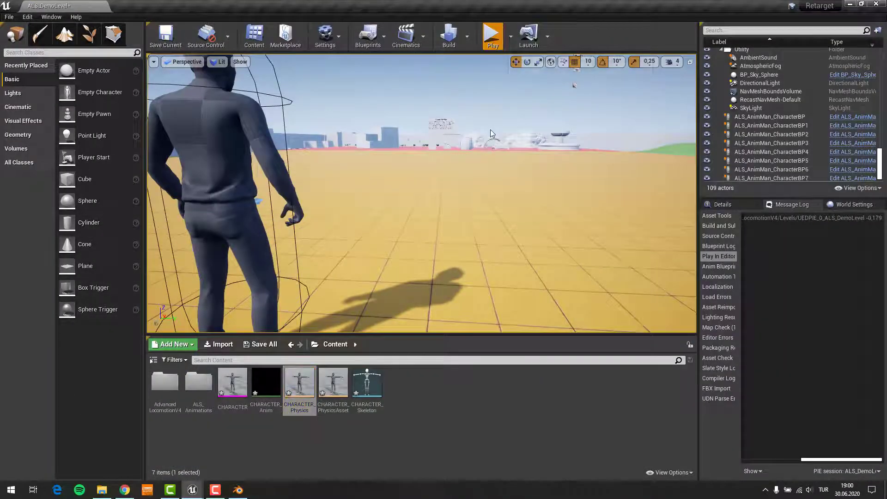
{"action": "key", "text": "x"}
{"action": "key", "text": "Escape"}
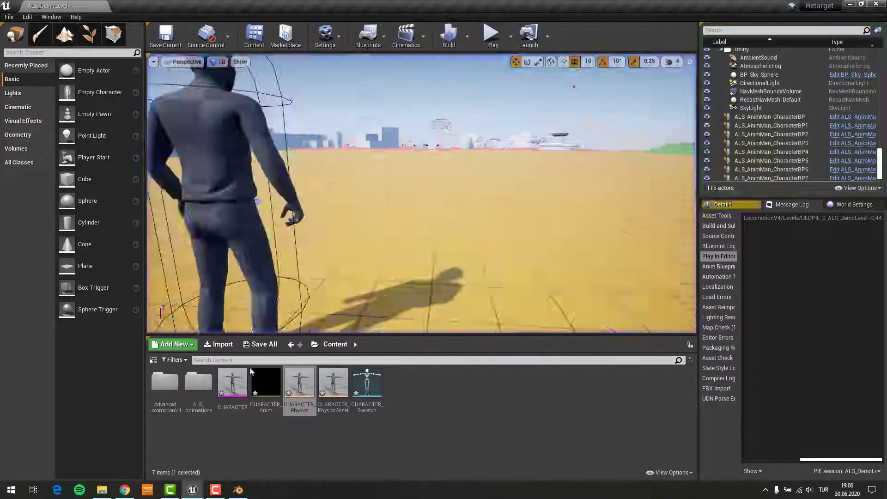
{"action": "mouse_move", "coordinate": [192, 490]}
{"action": "left_click", "coordinate": [255, 459]}
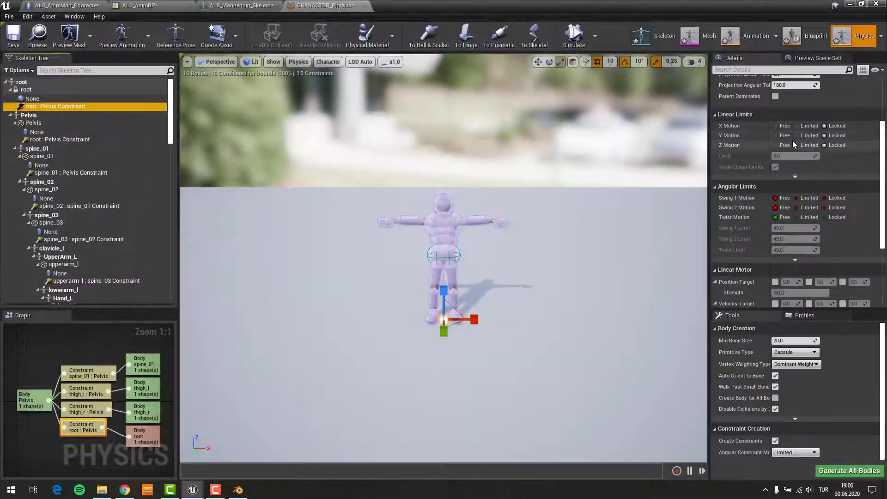
{"action": "left_click", "coordinate": [784, 126]}
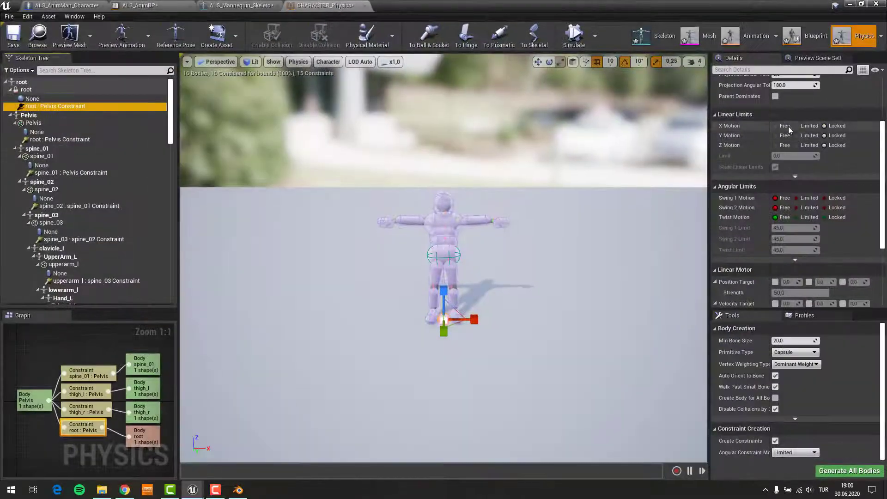
{"action": "left_click", "coordinate": [876, 4]}
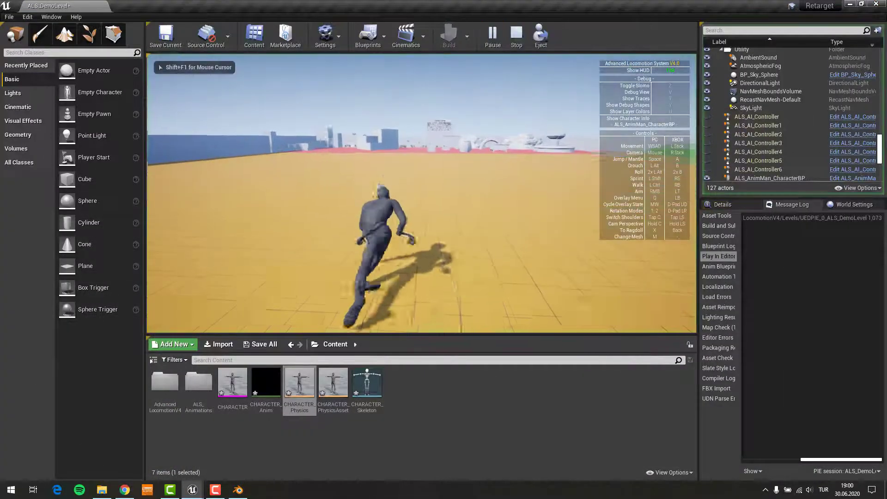
{"action": "key", "text": "Escape"}
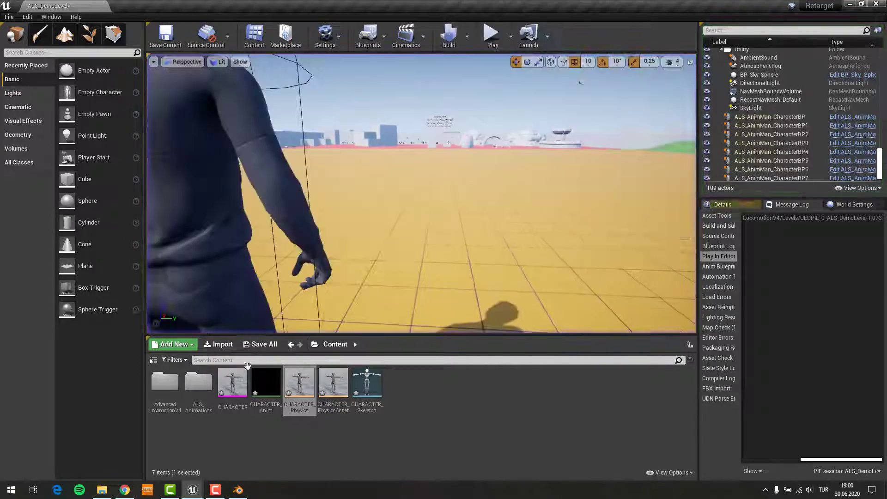
- Assign AnimMan_PhysicsAsset as the CHARACTER mesh's Physics Asset
{"action": "double_click", "coordinate": [237, 399]}
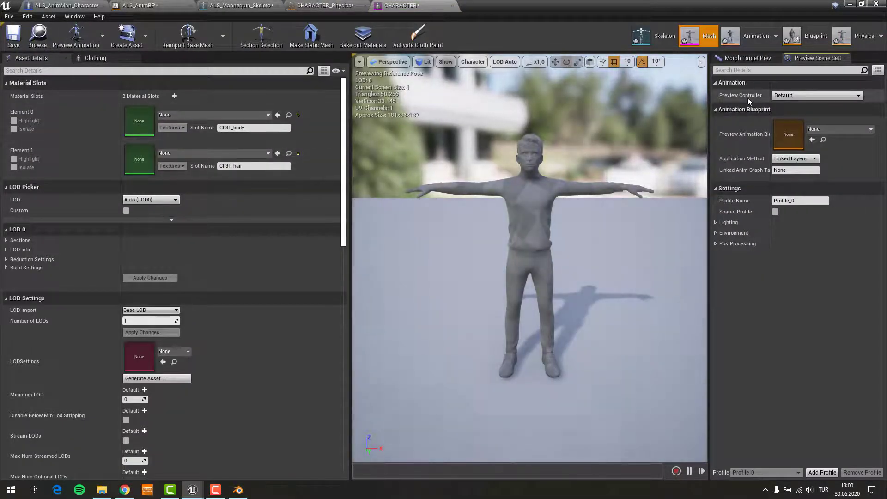
{"action": "scroll", "coordinate": [198, 267], "scroll_direction": "down", "scroll_amount": 5}
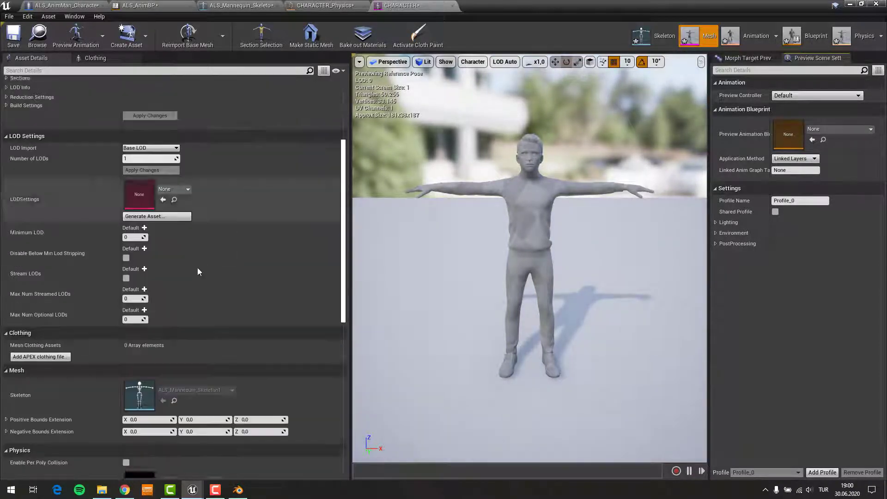
{"action": "scroll", "coordinate": [168, 303], "scroll_direction": "down", "scroll_amount": 5}
{"action": "left_click", "coordinate": [177, 328]}
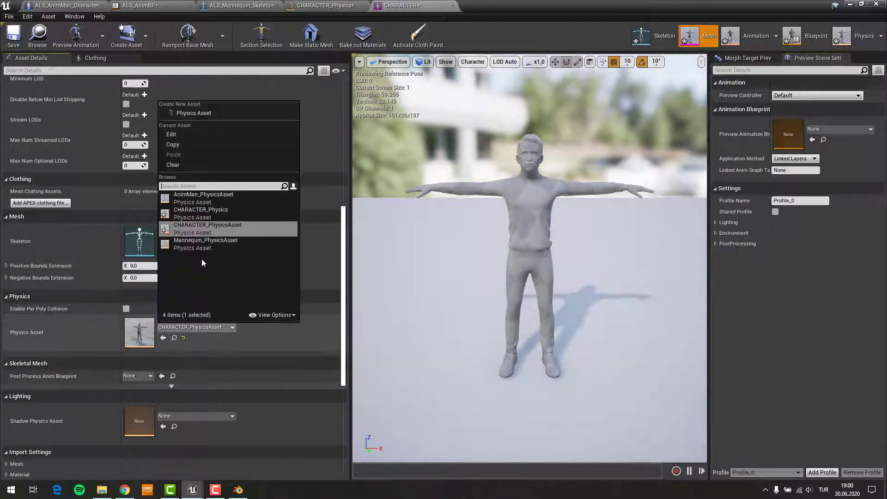
{"action": "key", "text": "Escape"}
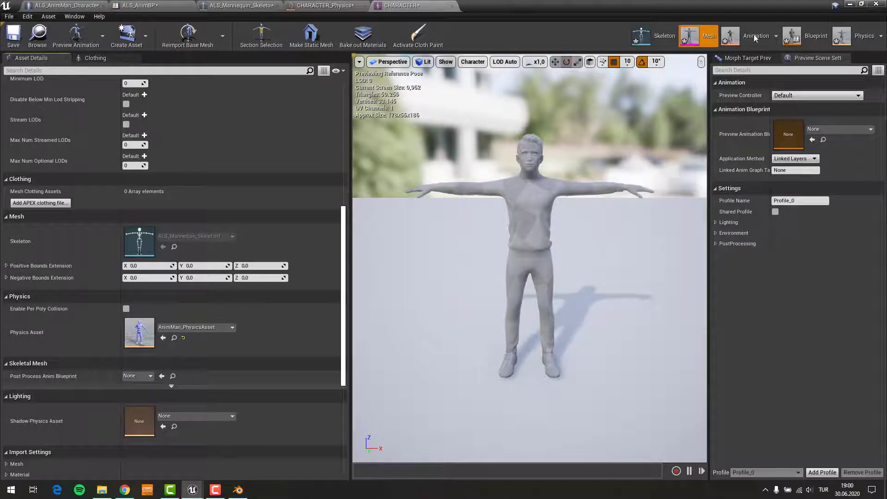
- Play-test running, ragdolling and recovering the character, then stop with Esc
{"action": "left_click", "coordinate": [865, 5]}
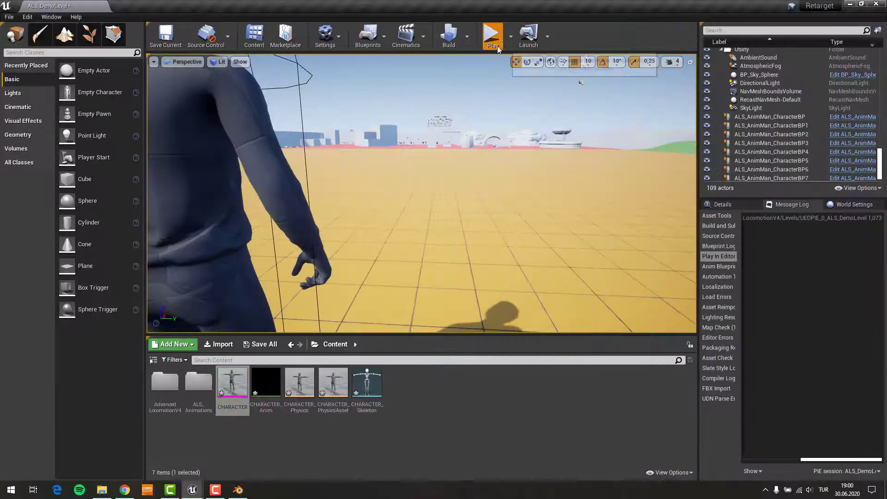
{"action": "left_click", "coordinate": [451, 173]}
{"action": "key", "text": "w"}
{"action": "key", "text": "x"}
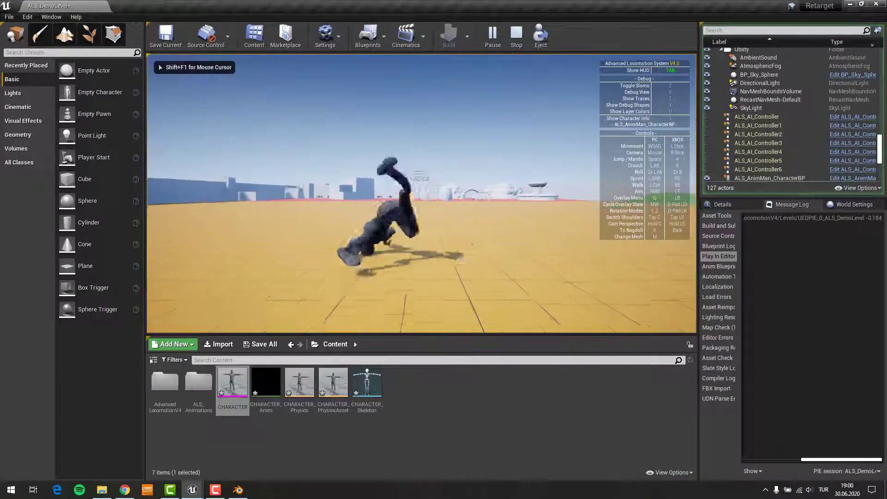
{"action": "key", "text": "x"}
{"action": "key", "text": "w"}
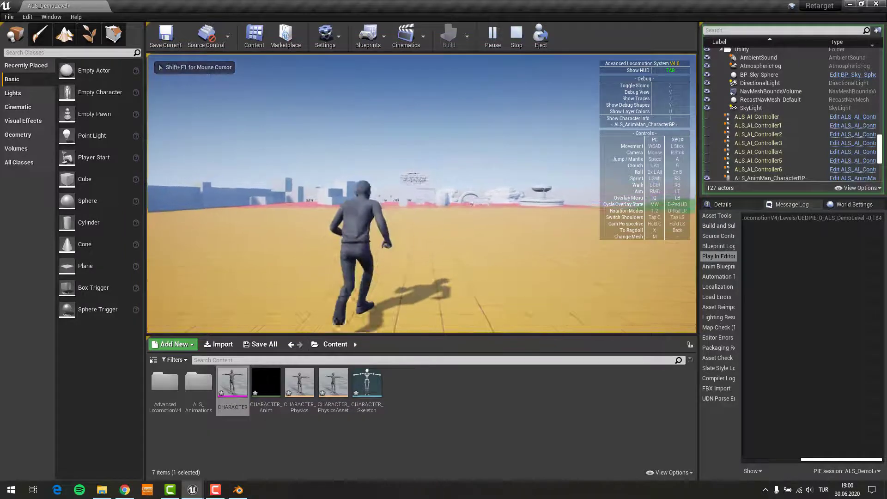
{"action": "key", "text": "Escape"}
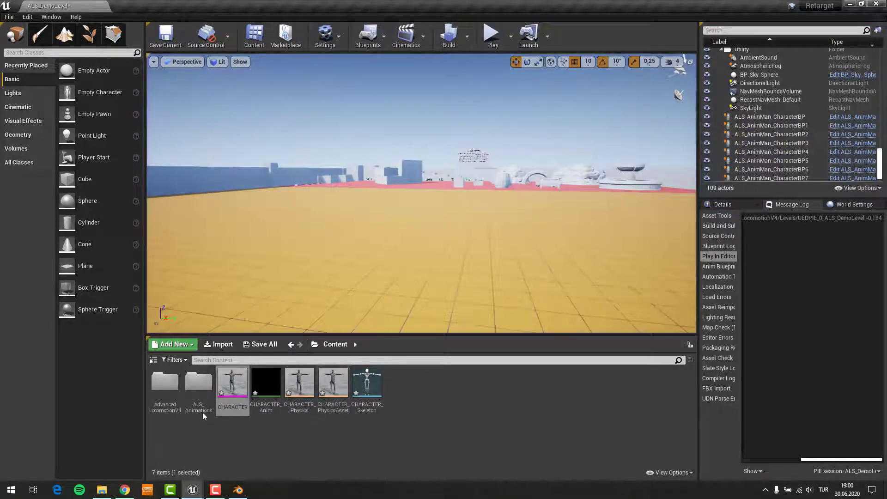
- Browse to AdvancedLocomotionV4 > CharacterAssets > MannequinSkeleton > PhysicsAssets
{"action": "double_click", "coordinate": [169, 407]}
{"action": "double_click", "coordinate": [232, 393]}
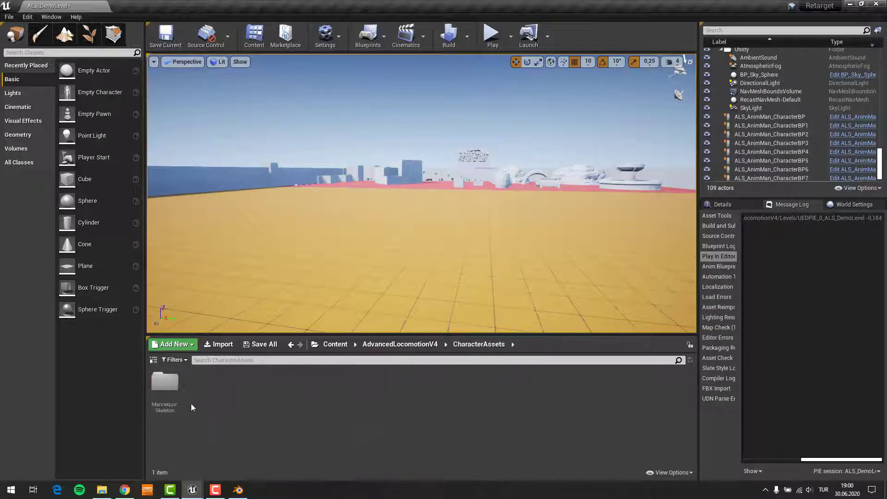
{"action": "double_click", "coordinate": [167, 393]}
{"action": "double_click", "coordinate": [271, 398]}
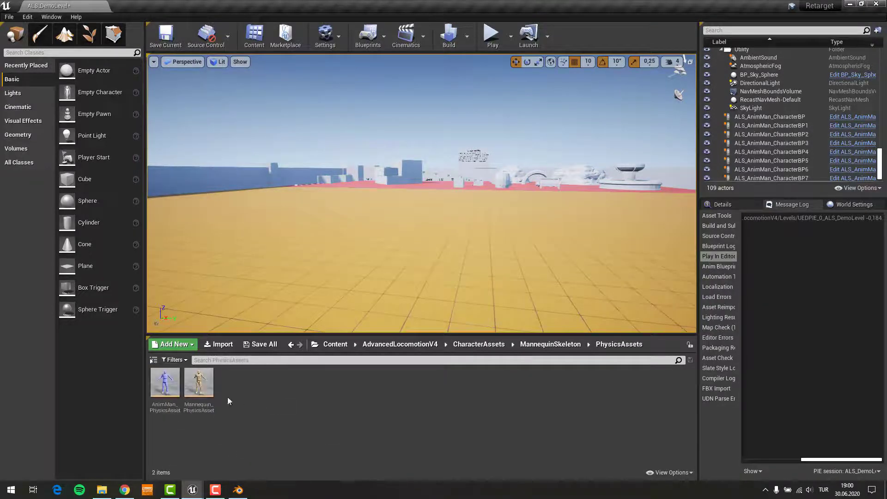
- Duplicate AnimMan, name the copy CHARACTER_PHYSICS, and open it
{"action": "right_click", "coordinate": [151, 386]}
{"action": "left_click", "coordinate": [207, 224]}
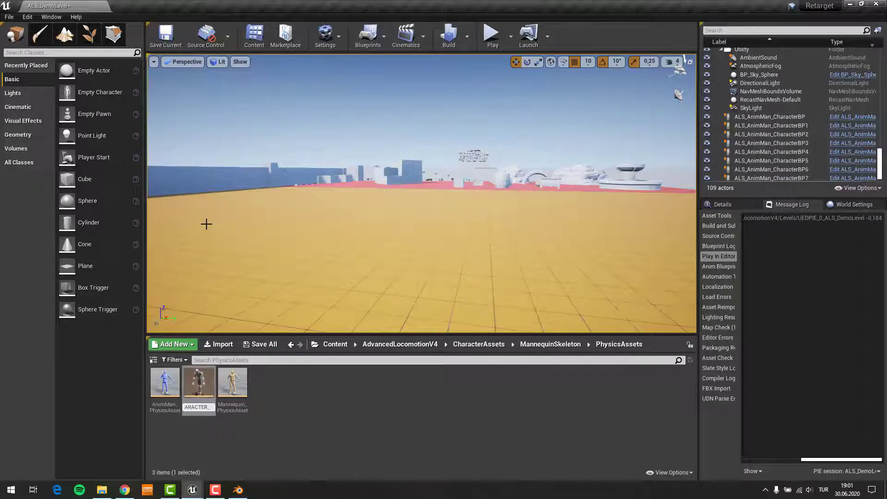
{"action": "type", "text": "SIC"}
{"action": "key", "text": "Return"}
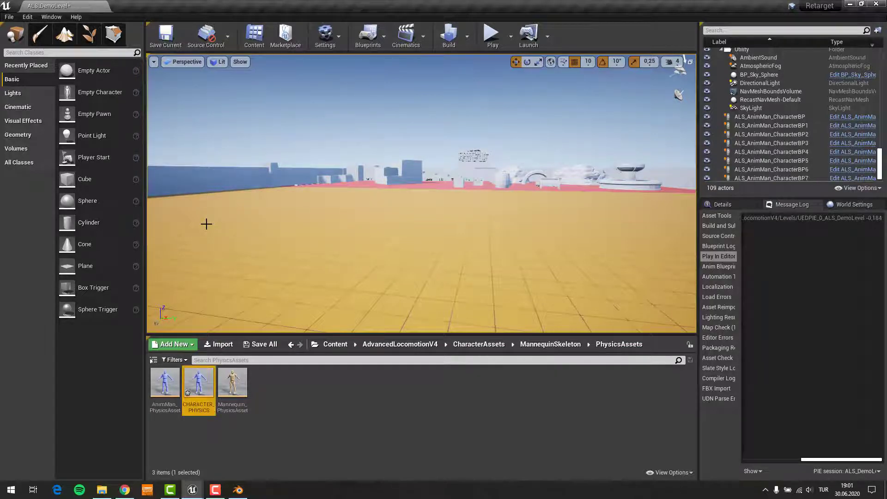
{"action": "double_click", "coordinate": [193, 386]}
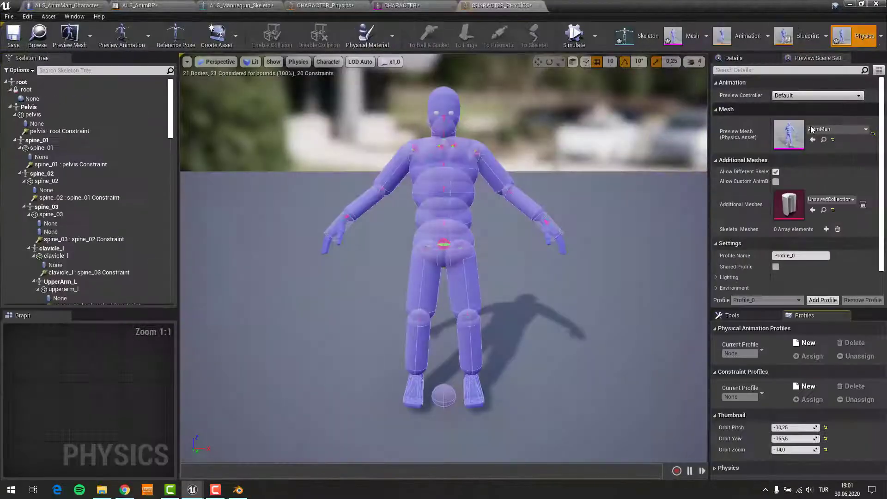
- Set the physics asset's Preview Mesh to CHARACTER
{"action": "left_click", "coordinate": [815, 132]}
{"action": "type", "text": "char"}
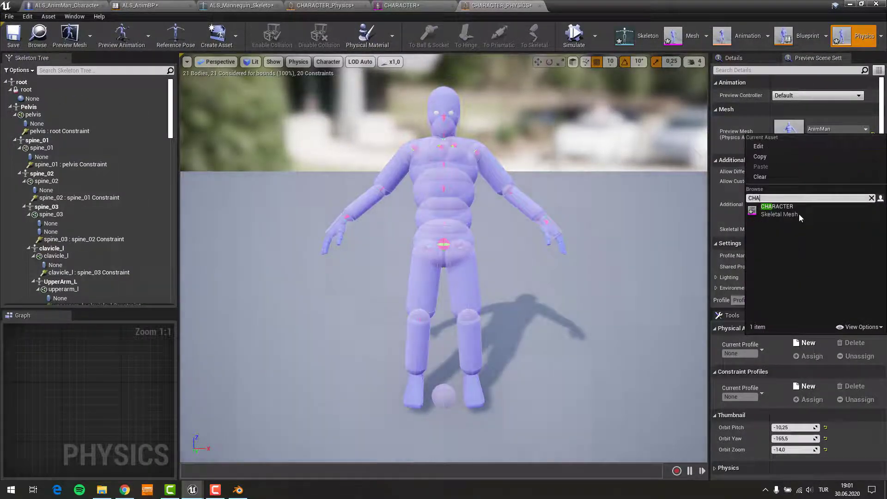
{"action": "left_click", "coordinate": [799, 215]}
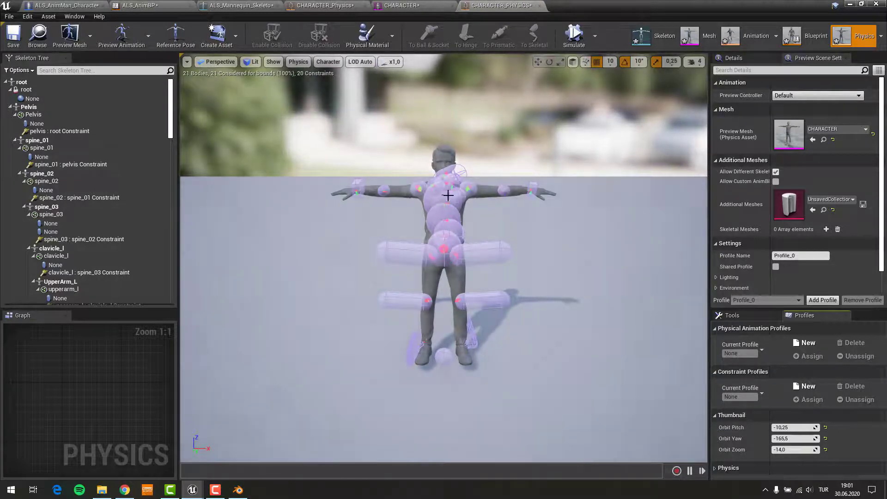
- Run the ragdoll simulation twice, inspect both thigh bodies, and close CHARACTER_PHYSICS
{"action": "left_click", "coordinate": [571, 37]}
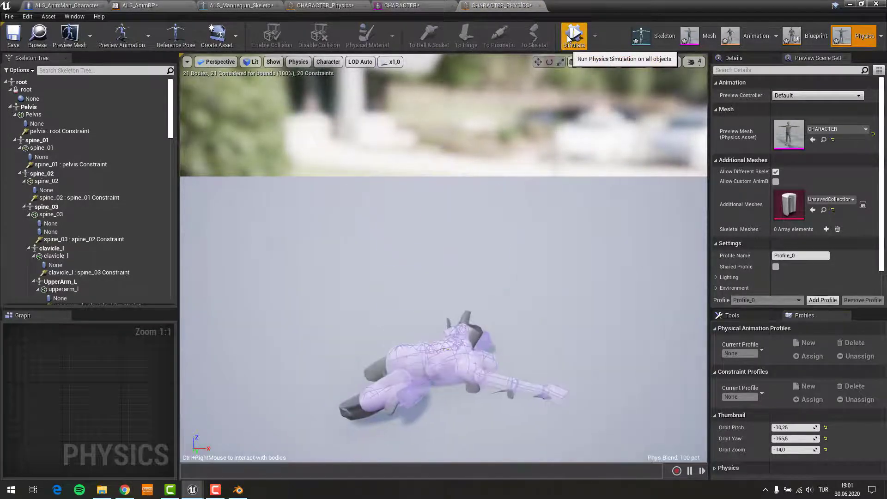
{"action": "left_click", "coordinate": [568, 38]}
{"action": "left_click", "coordinate": [568, 39]}
{"action": "left_click", "coordinate": [568, 39]}
{"action": "left_click", "coordinate": [405, 249]}
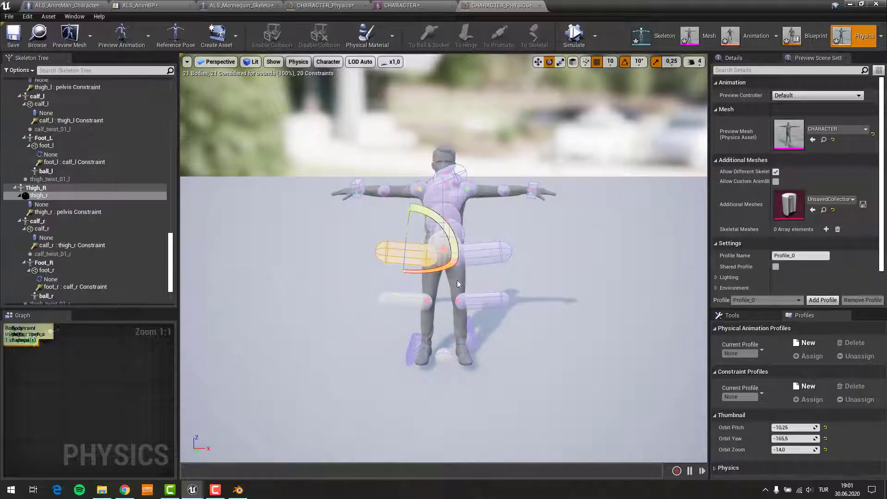
{"action": "left_click", "coordinate": [489, 252]}
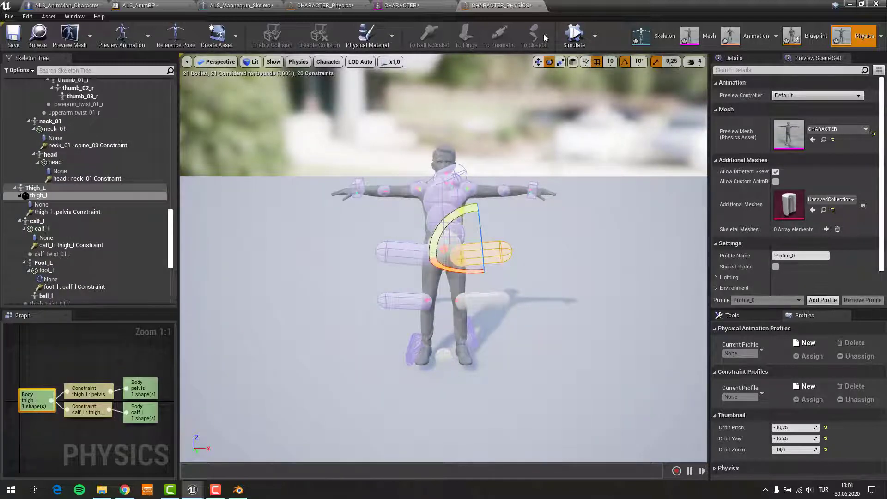
{"action": "left_click", "coordinate": [539, 6]}
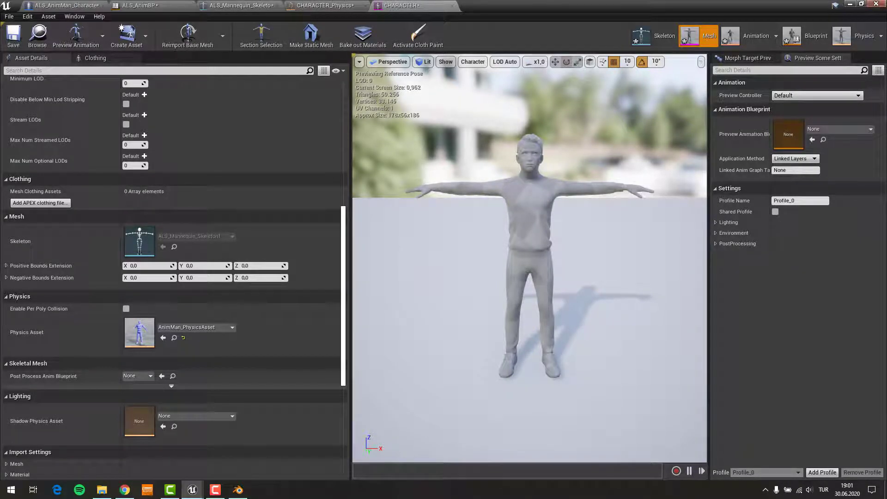
- Play-test the level, walking, crouching and cycling held-item overlays such as Rifle, then stop the session
{"action": "left_click", "coordinate": [850, 4]}
{"action": "left_click", "coordinate": [492, 33]}
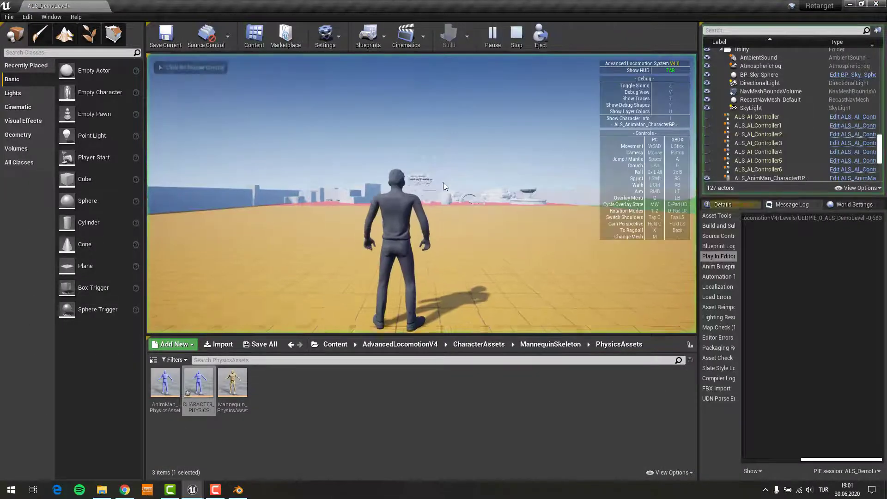
{"action": "scroll", "coordinate": [421, 193], "scroll_direction": "down", "scroll_amount": 5}
{"action": "key", "text": "w"}
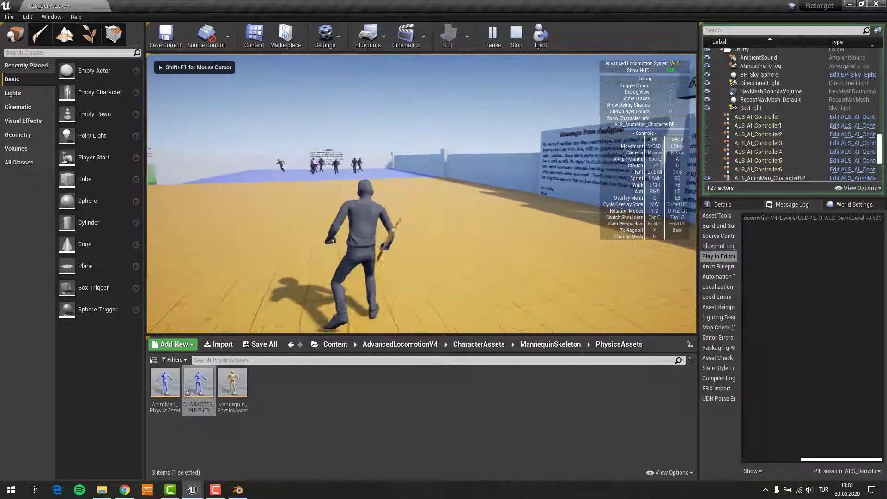
{"action": "key", "text": "q"}
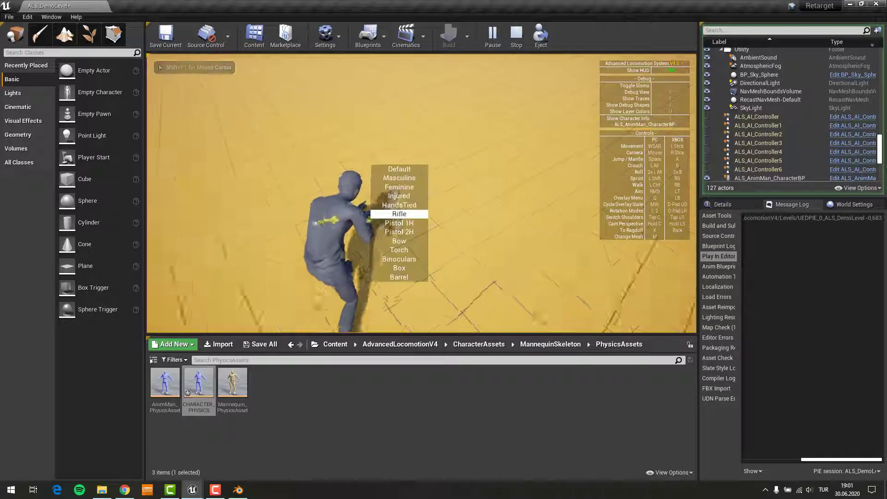
{"action": "key", "text": "q"}
{"action": "scroll", "coordinate": [421, 193], "scroll_direction": "down", "scroll_amount": 2}
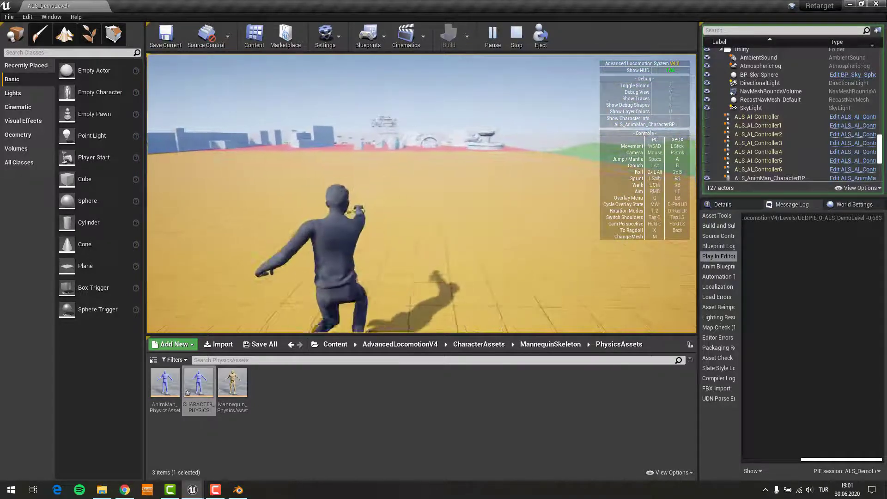
{"action": "key", "text": "q"}
{"action": "scroll", "coordinate": [421, 193], "scroll_direction": "down", "scroll_amount": 2}
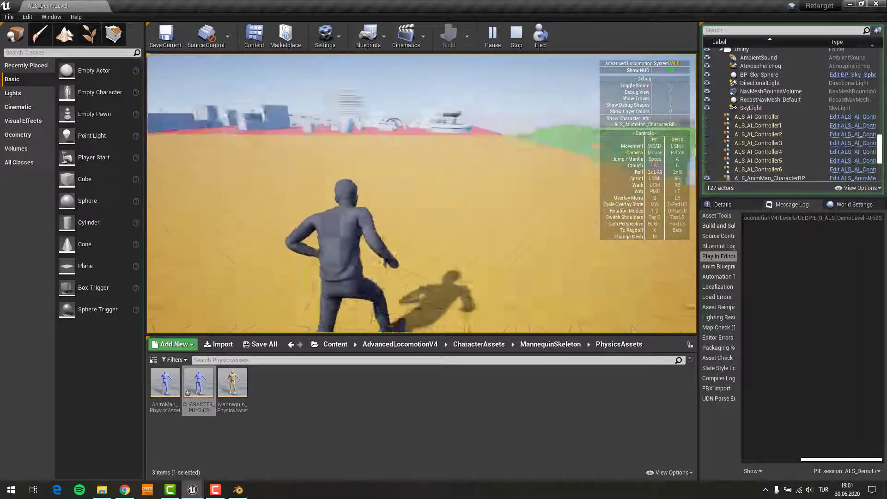
{"action": "key", "text": "w"}
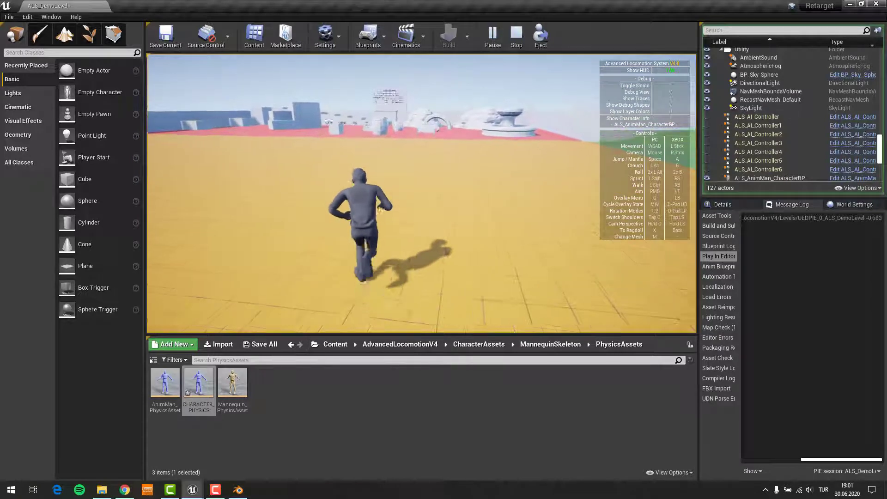
{"action": "key", "text": "Escape"}
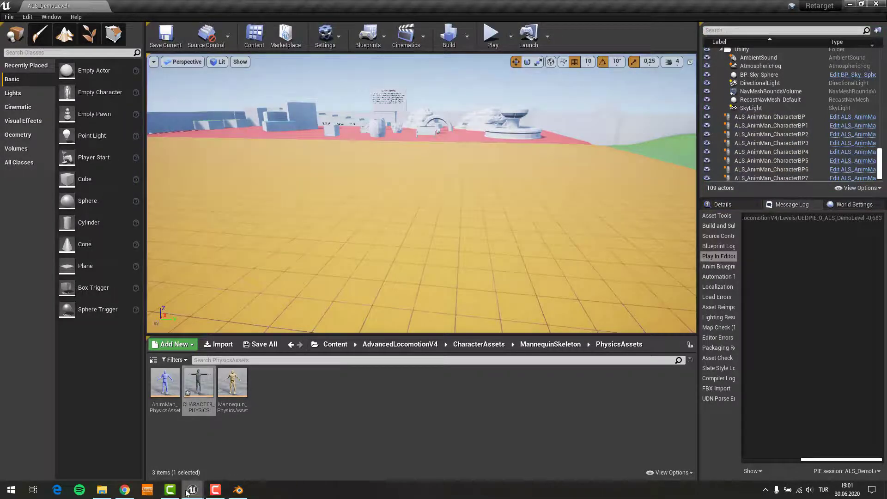
- Bring the CHARACTER mesh editor back and switch it to the Skeleton editor
{"action": "mouse_move", "coordinate": [190, 490]}
{"action": "left_click", "coordinate": [237, 424]}
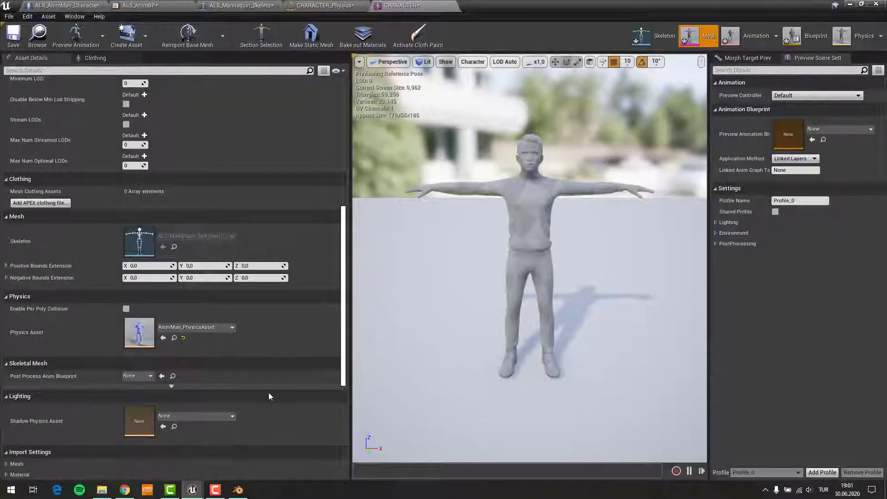
{"action": "left_click", "coordinate": [664, 46]}
{"action": "scroll", "coordinate": [90, 166], "scroll_direction": "up", "scroll_amount": 4}
{"action": "scroll", "coordinate": [90, 162], "scroll_direction": "up", "scroll_amount": 3}
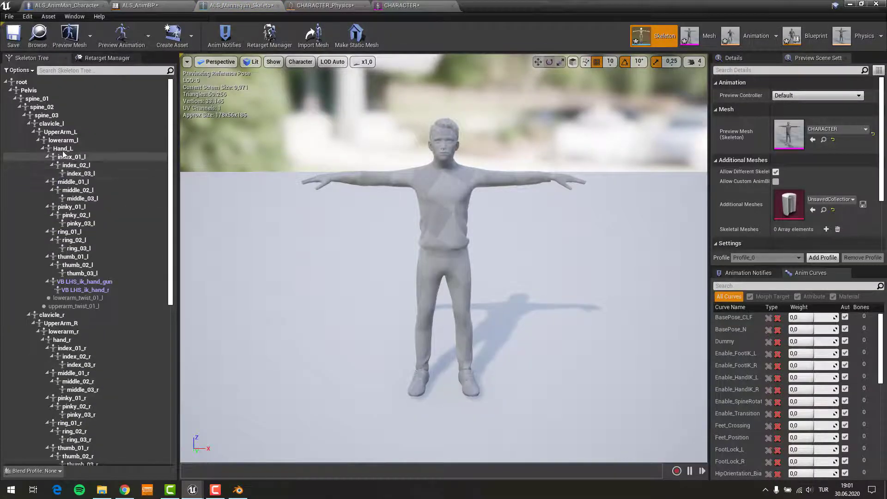
- Add a new socket on the hand_r bone and name it Pistol
{"action": "left_click", "coordinate": [61, 148]}
{"action": "right_click", "coordinate": [63, 149]}
{"action": "left_click", "coordinate": [62, 340]}
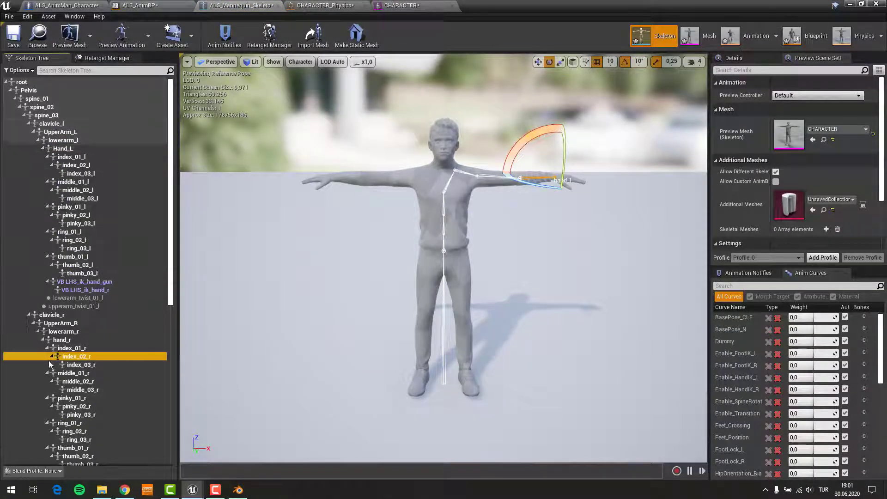
{"action": "right_click", "coordinate": [62, 340]}
{"action": "left_click", "coordinate": [84, 373]}
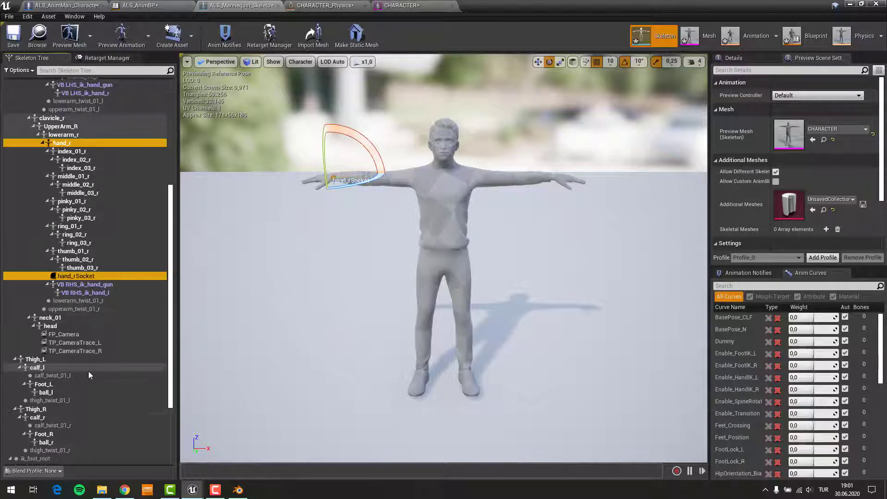
{"action": "left_click", "coordinate": [73, 277]}
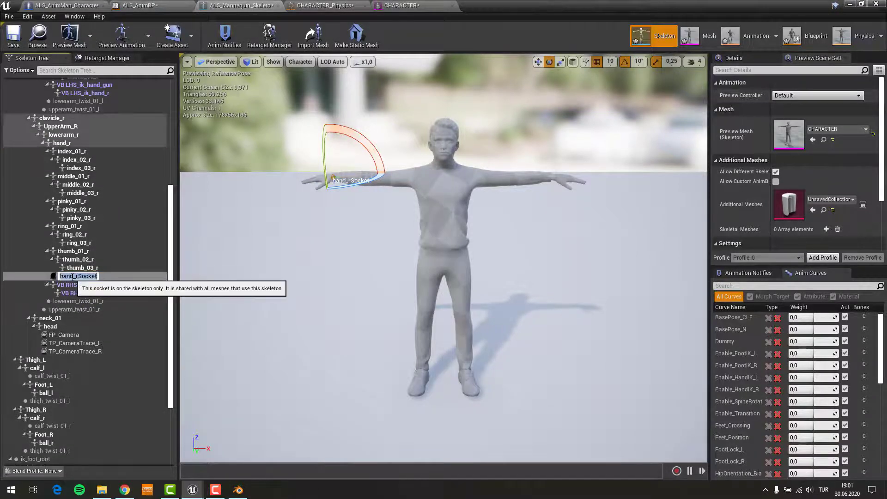
{"action": "type", "text": "w"}
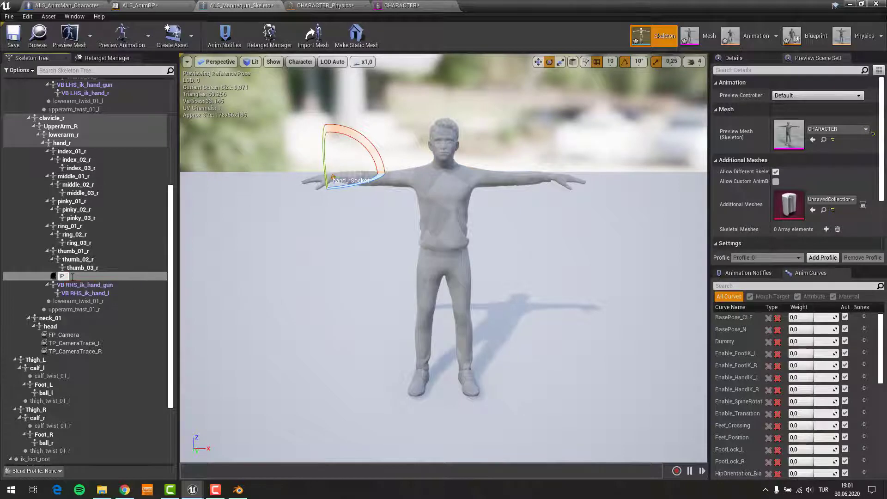
{"action": "type", "text": "l"}
{"action": "key", "text": "Return"}
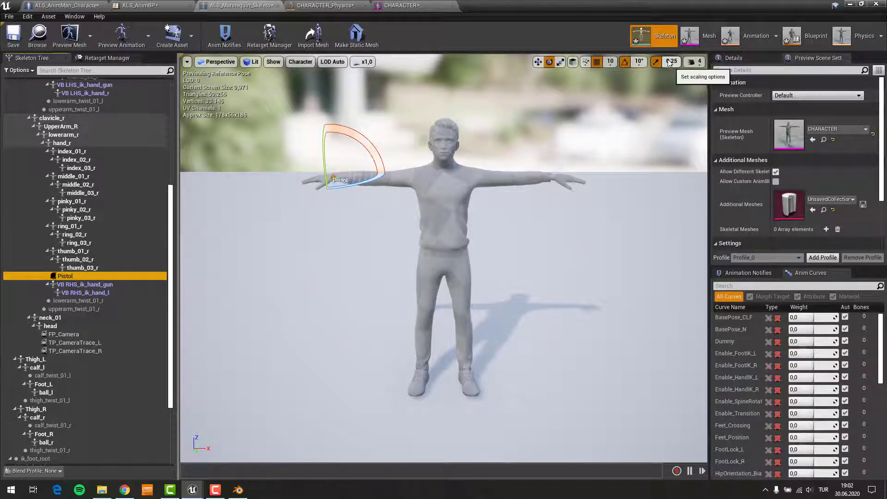
- Preview ALS_Props_Pistol_1H_Aim_Sweep at x0.1 playback speed
{"action": "left_click", "coordinate": [121, 35]}
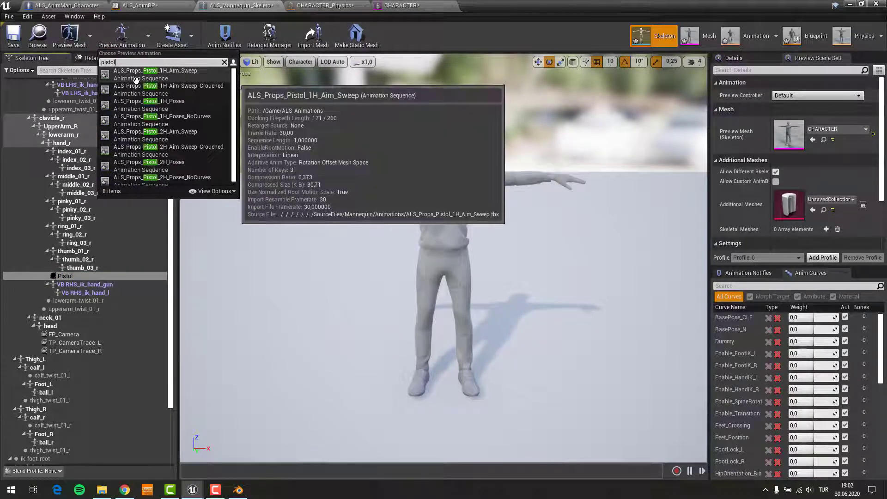
{"action": "left_click", "coordinate": [138, 74]}
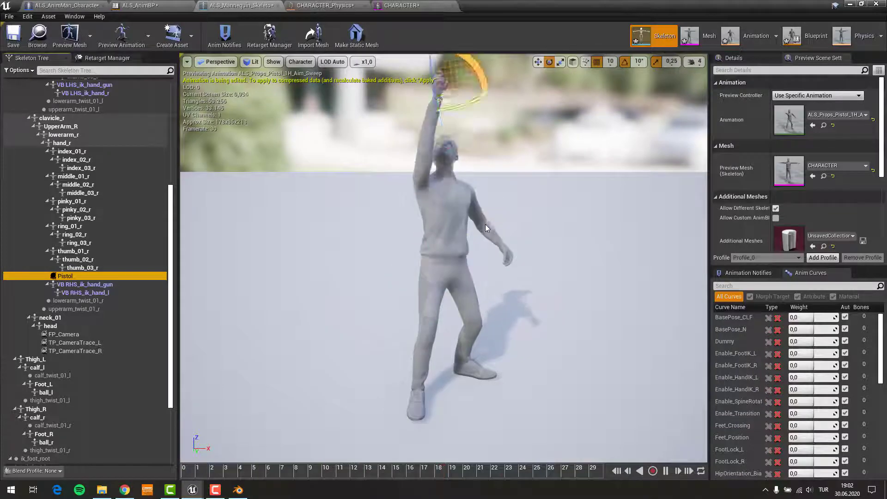
{"action": "left_click", "coordinate": [366, 62]}
{"action": "left_click", "coordinate": [363, 88]}
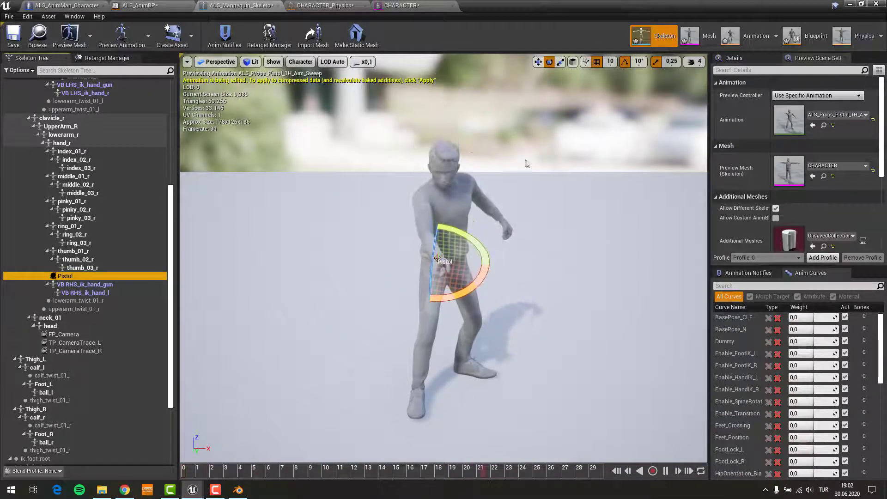
- Frame the raised arm in the viewport and scrub to the aiming pose around frame 13
{"action": "key", "text": "f"}
{"action": "scroll", "coordinate": [383, 236], "scroll_direction": "up", "scroll_amount": 2}
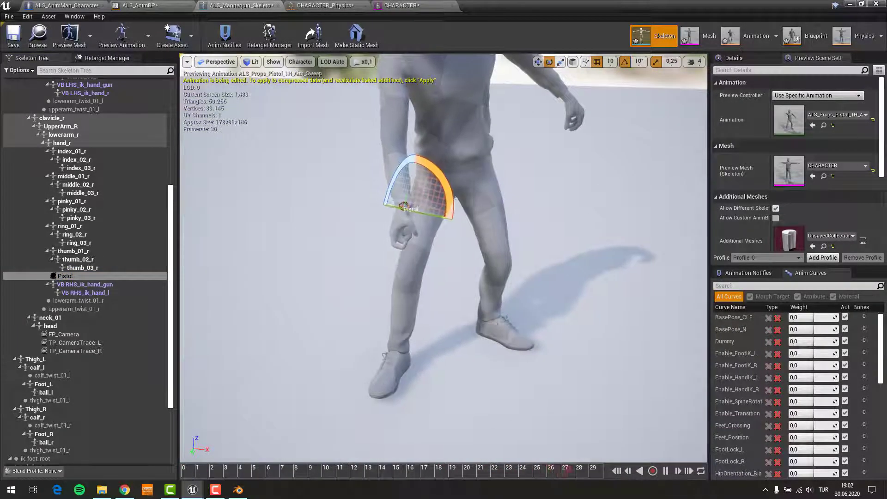
{"action": "scroll", "coordinate": [560, 210], "scroll_direction": "up", "scroll_amount": 2}
{"action": "scroll", "coordinate": [560, 210], "scroll_direction": "up", "scroll_amount": 2}
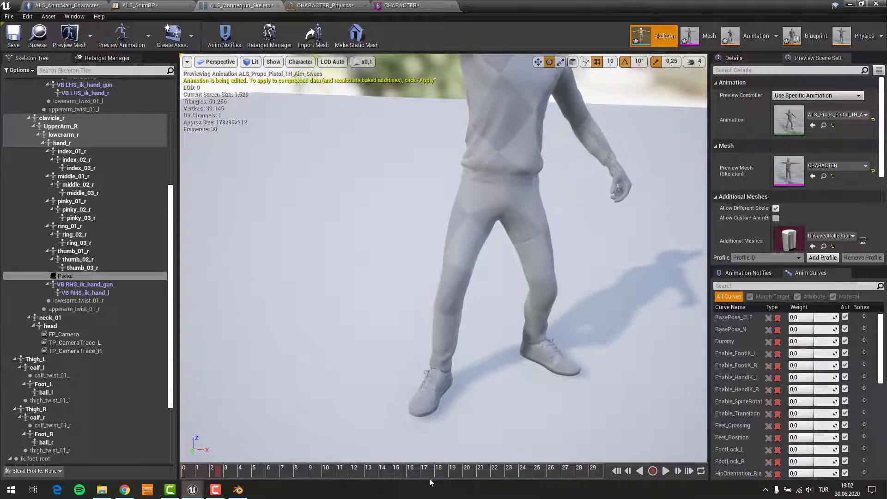
{"action": "right_click_drag", "start_coordinate": [392, 416], "coordinate": [392, 416]}
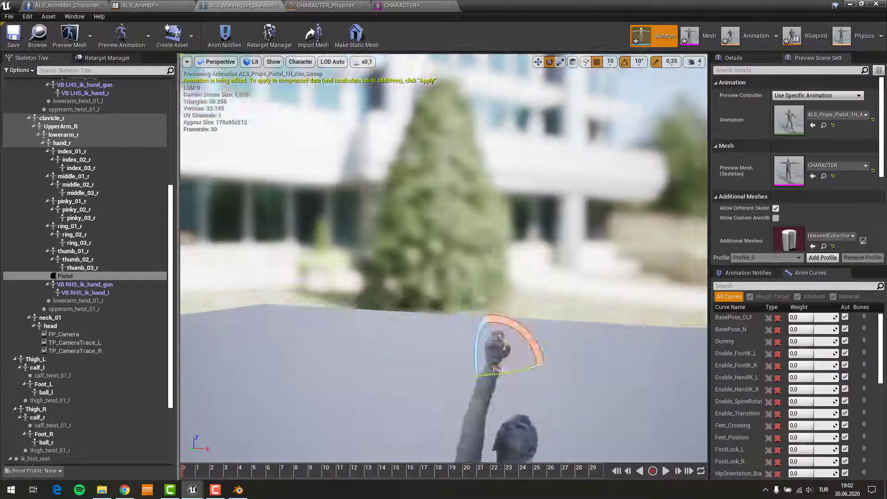
{"action": "left_click_drag", "start_coordinate": [317, 470], "coordinate": [375, 481]}
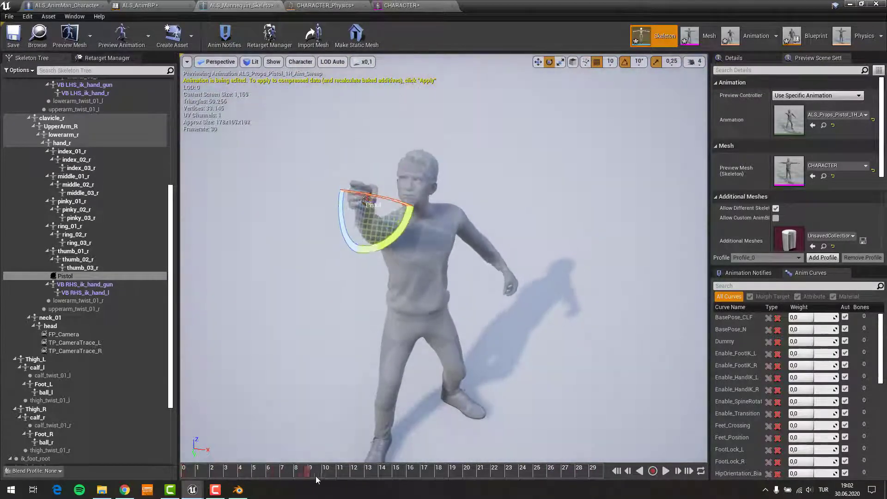
- Attach the M9 pistol as a preview asset on the Pistol socket
{"action": "right_click", "coordinate": [82, 276]}
{"action": "mouse_move", "coordinate": [111, 383]}
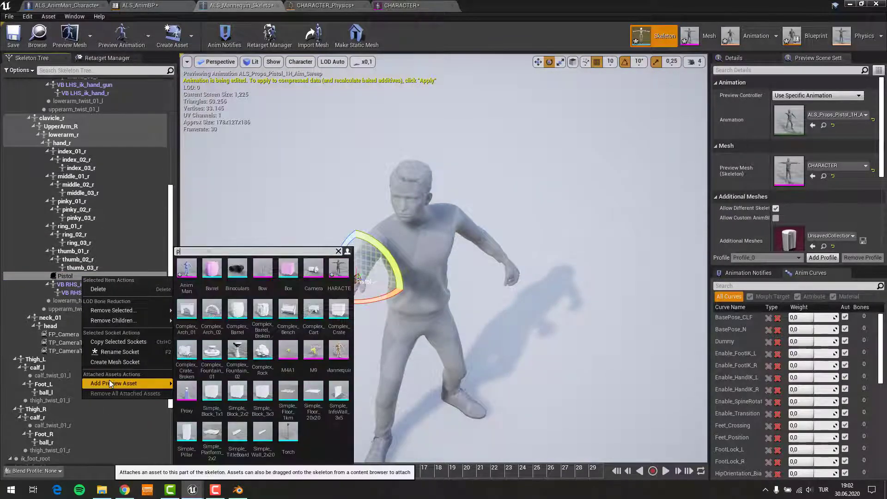
{"action": "type", "text": "pis"}
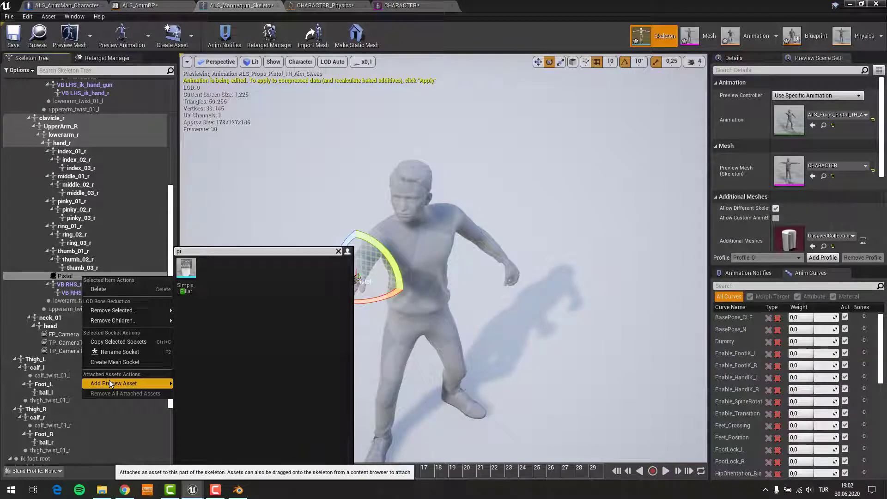
{"action": "key", "text": "BackSpace"}
{"action": "key", "text": "BackSpace"}
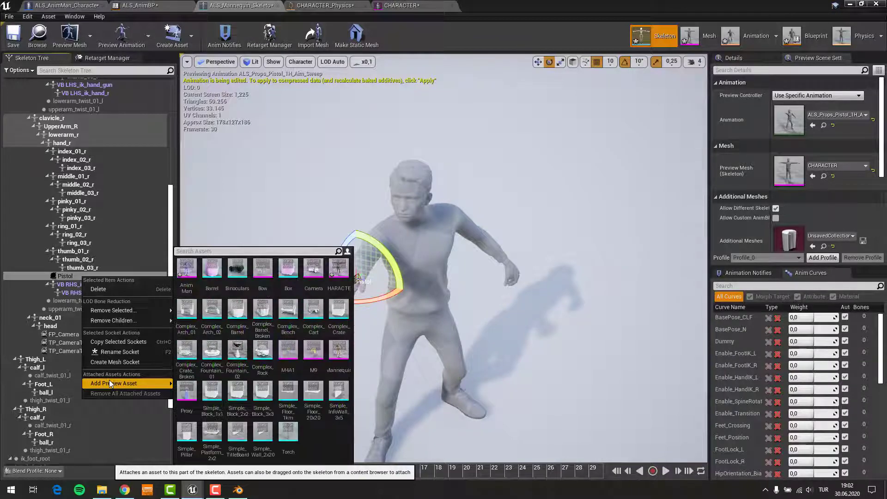
{"action": "left_click", "coordinate": [320, 368]}
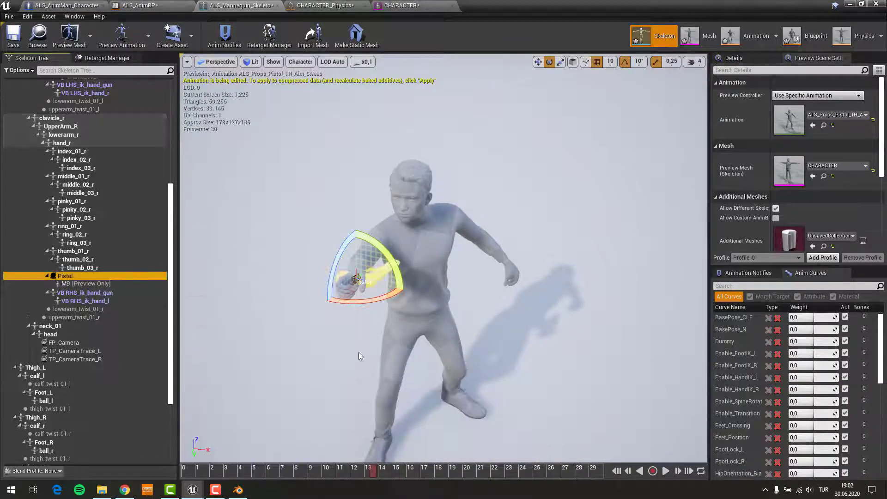
- Rotate and then move the Pistol socket so the M9 sits in the aiming right hand
{"action": "mouse_move", "coordinate": [399, 258]}
{"action": "left_mouse_down"}
{"action": "mouse_move", "coordinate": [422, 309]}
{"action": "mouse_move", "coordinate": [405, 308]}
{"action": "mouse_move", "coordinate": [398, 258]}
{"action": "left_mouse_up"}
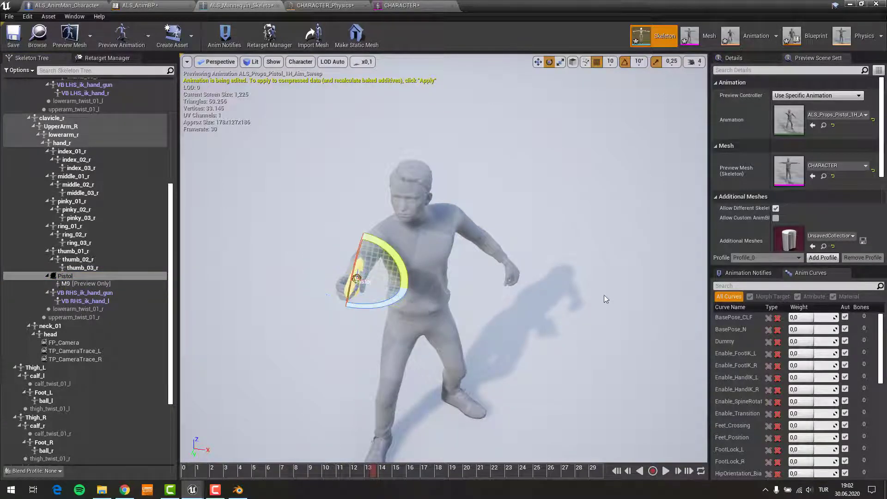
{"action": "right_click_drag", "start_coordinate": [397, 259], "coordinate": [457, 281]}
{"action": "right_click_drag", "start_coordinate": [437, 141], "coordinate": [437, 141]}
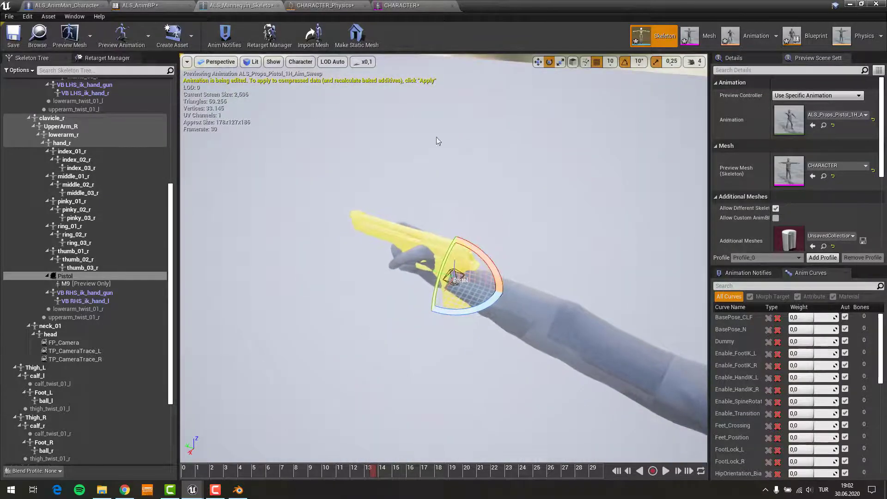
{"action": "left_click", "coordinate": [538, 63]}
{"action": "left_click_drag", "start_coordinate": [423, 268], "coordinate": [387, 258]}
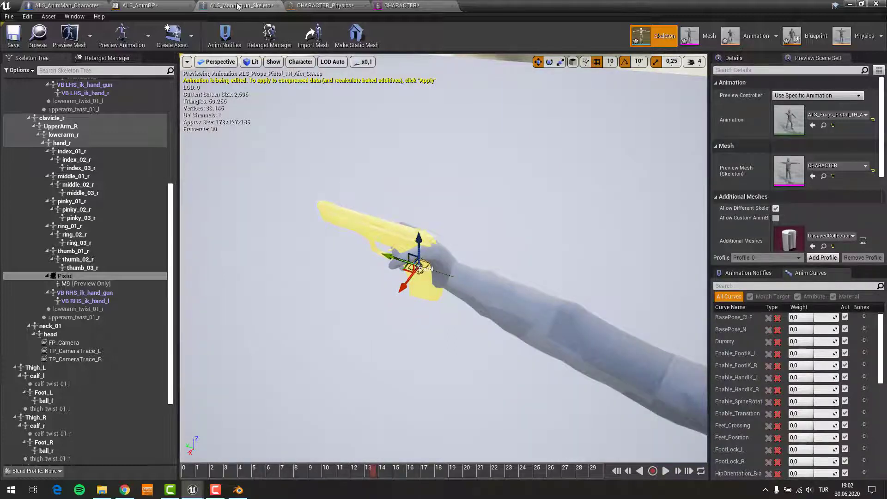
- In ALS_AnimMan_CharacterBP, search 'over' and open OnOverlayStateChanged, then the Update Held Object graph
{"action": "left_click", "coordinate": [99, 3]}
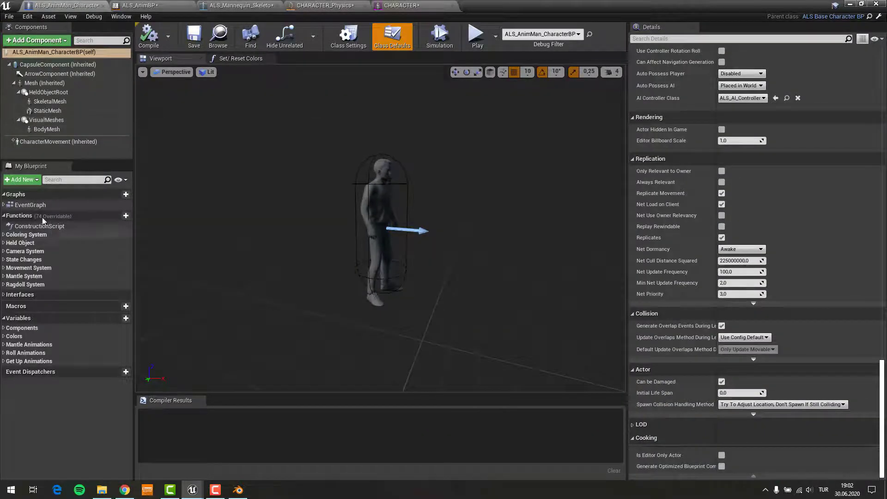
{"action": "left_click", "coordinate": [53, 180]}
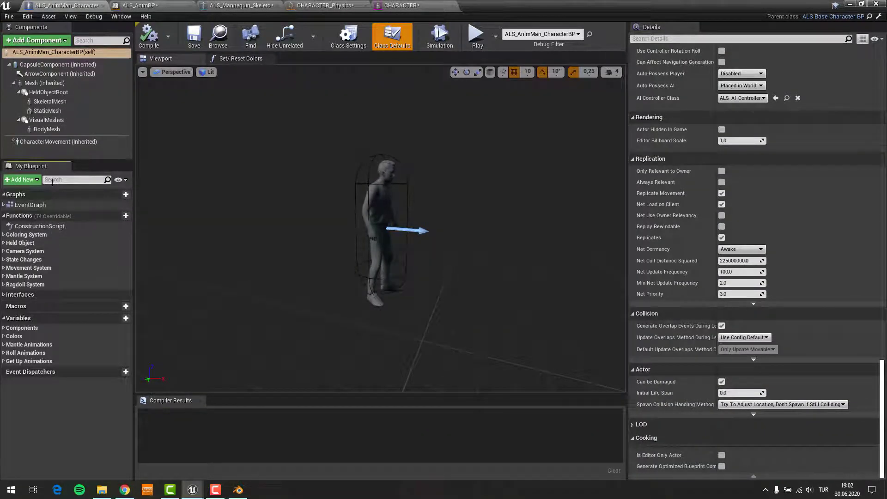
{"action": "type", "text": "over"}
{"action": "double_click", "coordinate": [69, 225]}
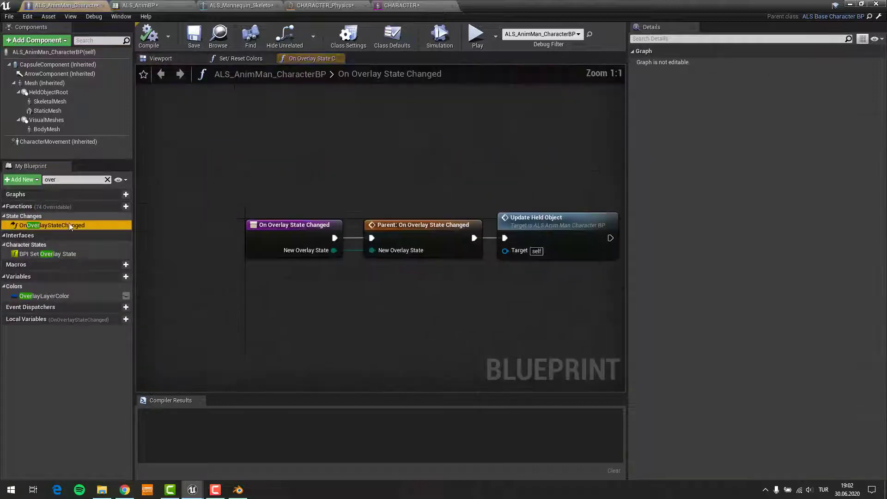
{"action": "double_click", "coordinate": [546, 231]}
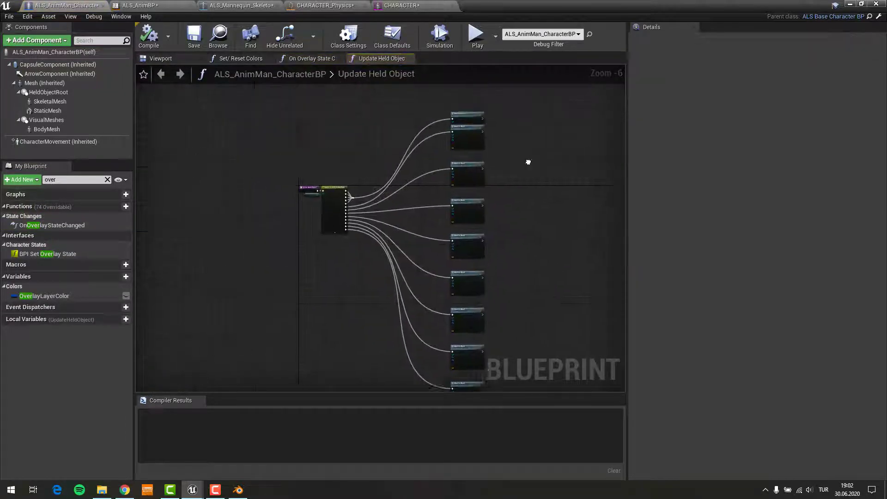
{"action": "scroll", "coordinate": [524, 166], "scroll_direction": "up", "scroll_amount": 5}
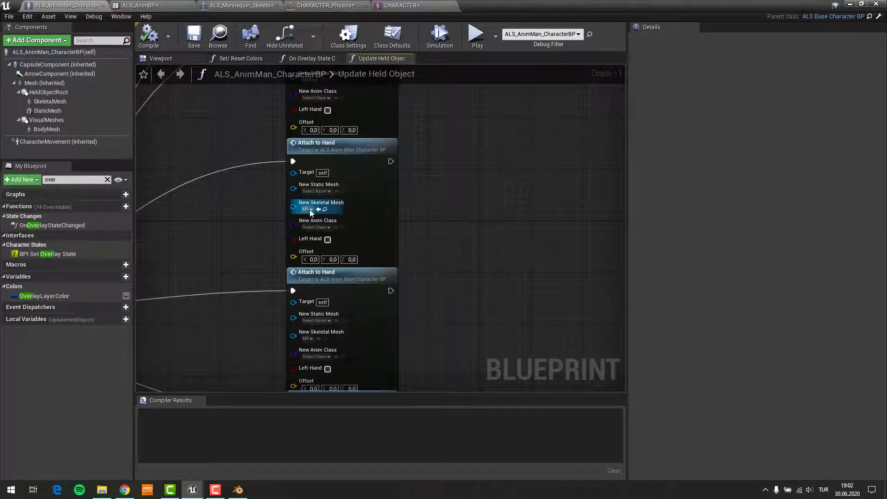
- Open the Attach to Hand function and remove its Offset input parameter
{"action": "left_click", "coordinate": [339, 144]}
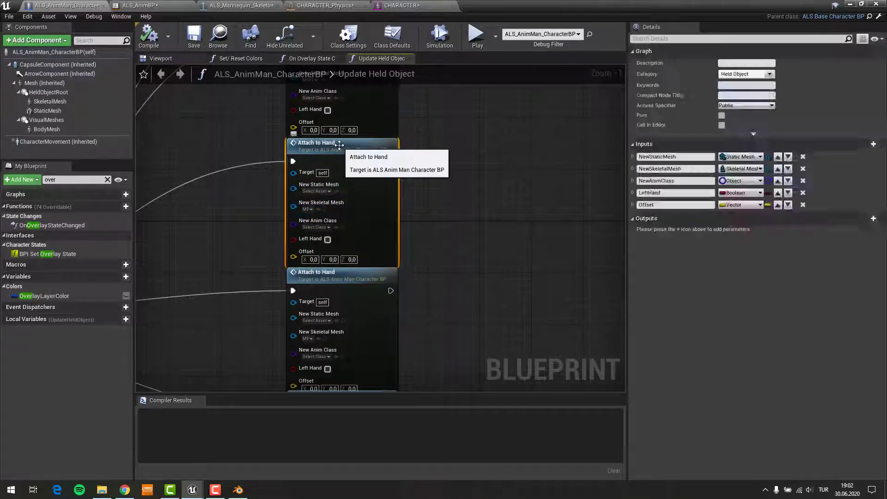
{"action": "double_click", "coordinate": [339, 144]}
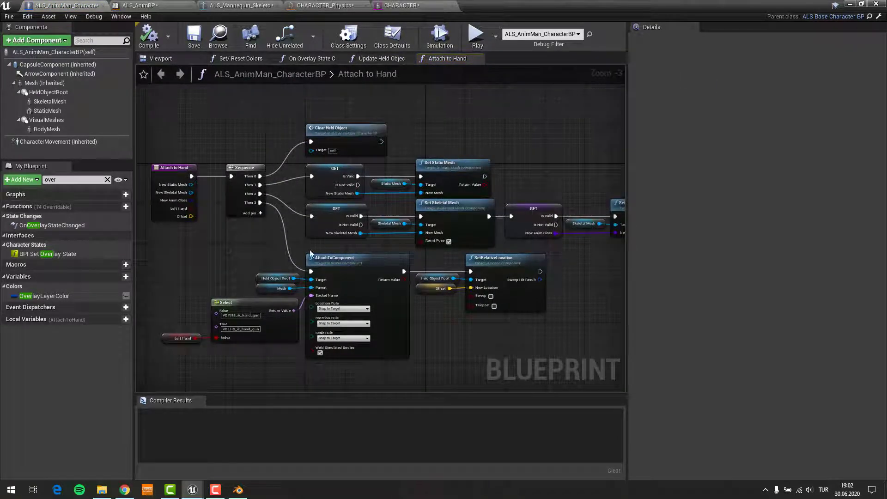
{"action": "left_click", "coordinate": [213, 171]}
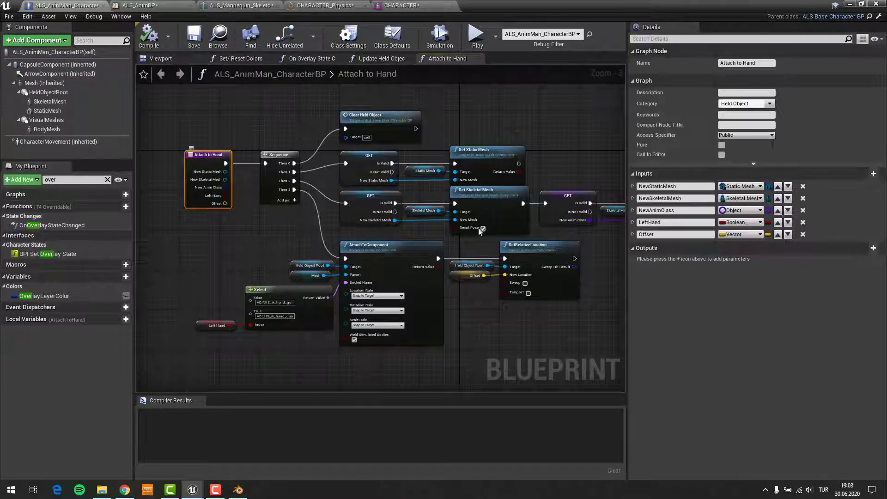
{"action": "left_click", "coordinate": [803, 235]}
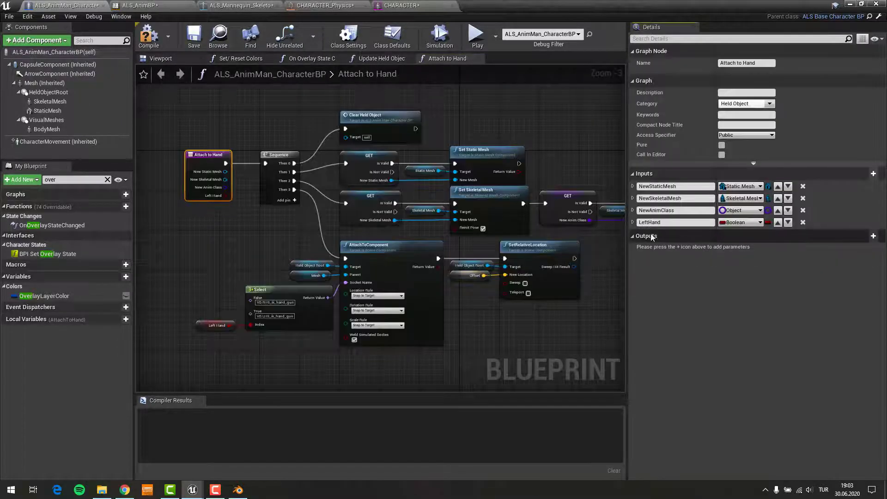
- Add a Transform input named SocketTransform and select the old Offset and SetRelativeLocation nodes
{"action": "left_click", "coordinate": [873, 177]}
{"action": "type", "text": "SocketTransform"}
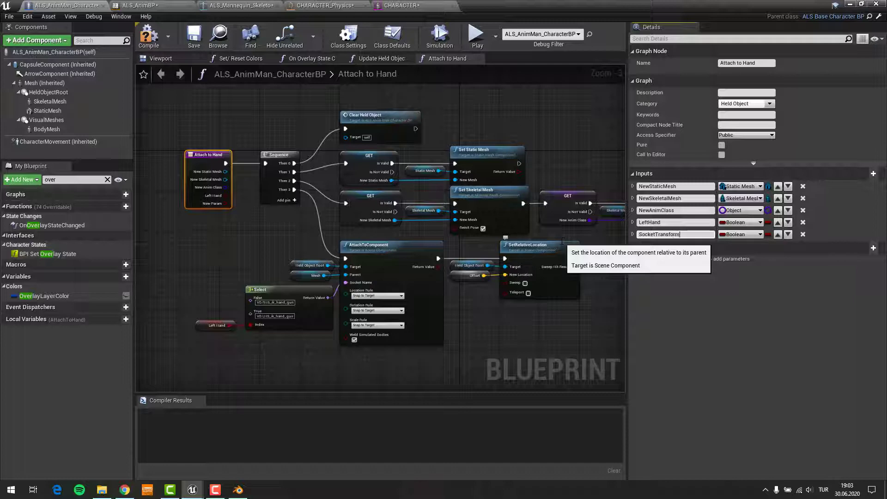
{"action": "left_click", "coordinate": [741, 234]}
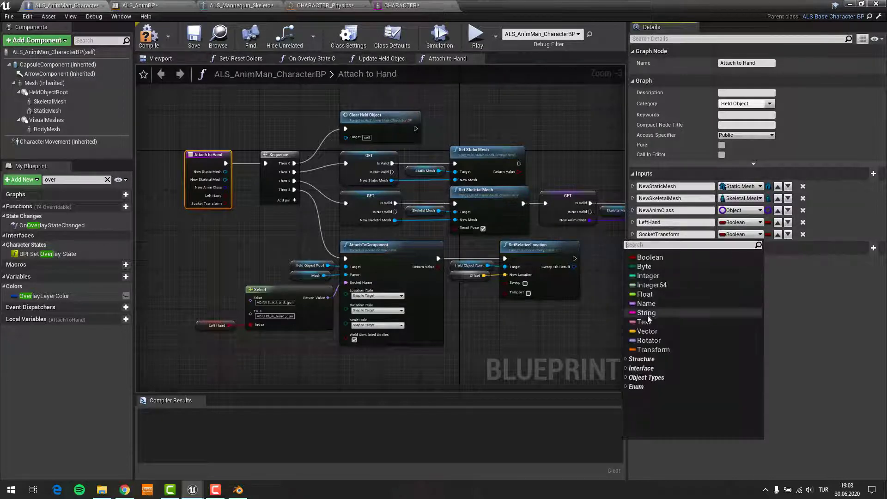
{"action": "left_click", "coordinate": [643, 349]}
{"action": "right_click_drag", "start_coordinate": [466, 291], "coordinate": [432, 279]}
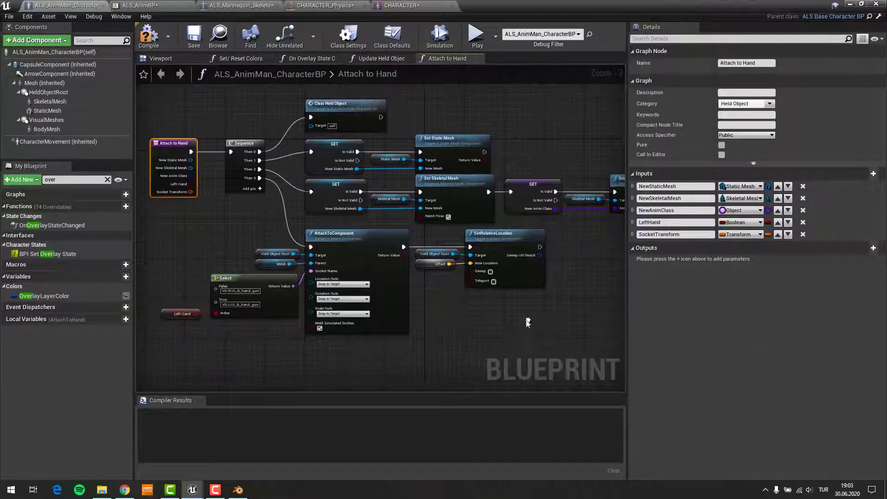
{"action": "left_click_drag", "start_coordinate": [428, 268], "coordinate": [491, 237]}
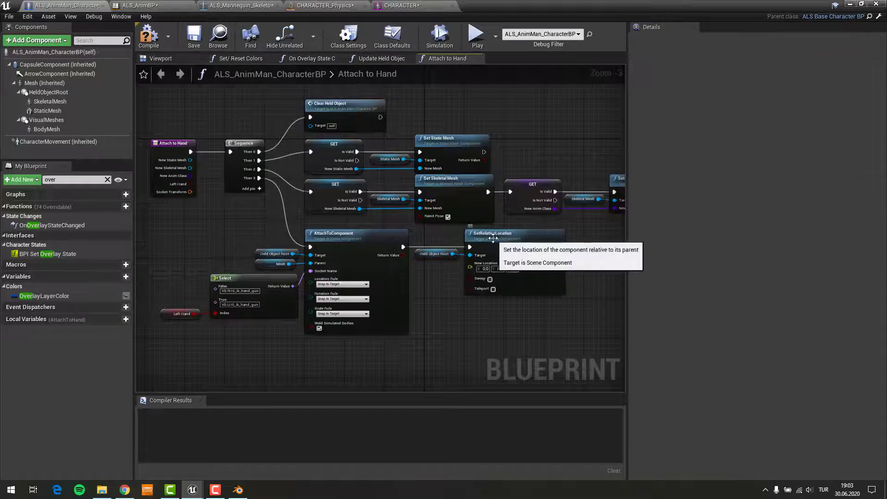
- Replace the Offset and SetRelativeLocation nodes with a SetRelativeTransform on Held Object Root
{"action": "key", "text": "Delete"}
{"action": "scroll", "coordinate": [446, 265], "scroll_direction": "up", "scroll_amount": 3}
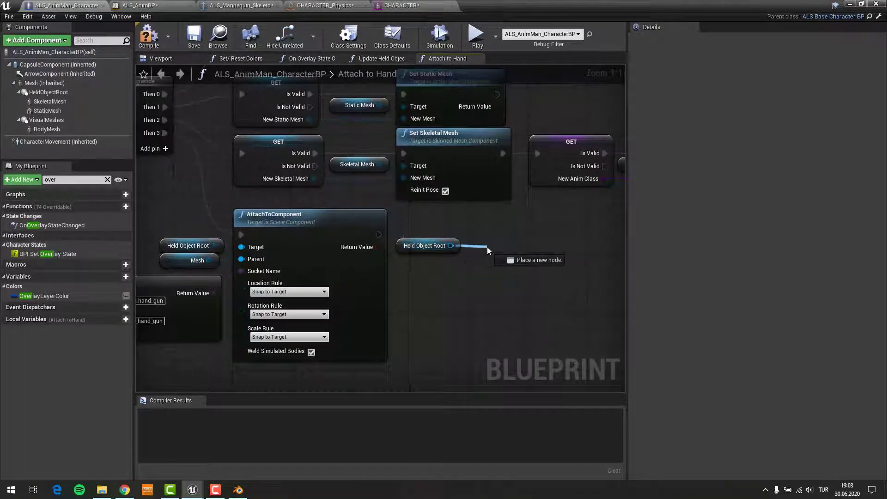
{"action": "left_click_drag", "start_coordinate": [450, 245], "coordinate": [487, 248]}
{"action": "type", "text": "set relati"}
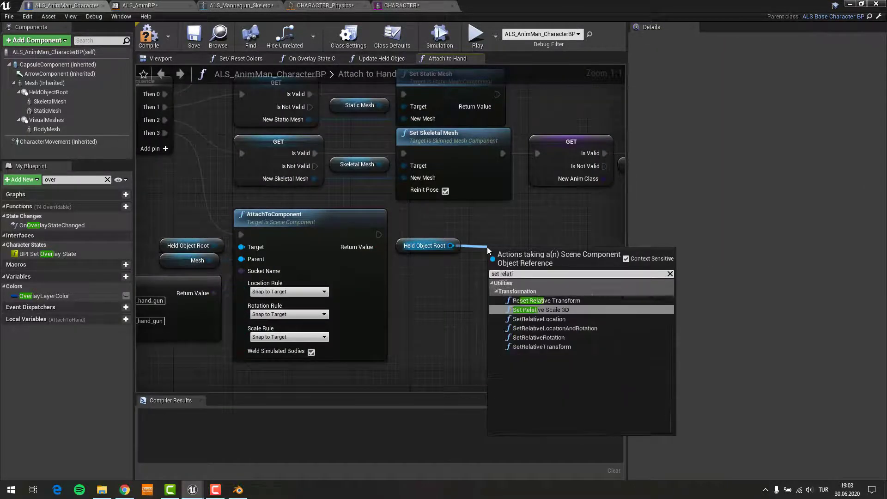
{"action": "left_click", "coordinate": [542, 346]}
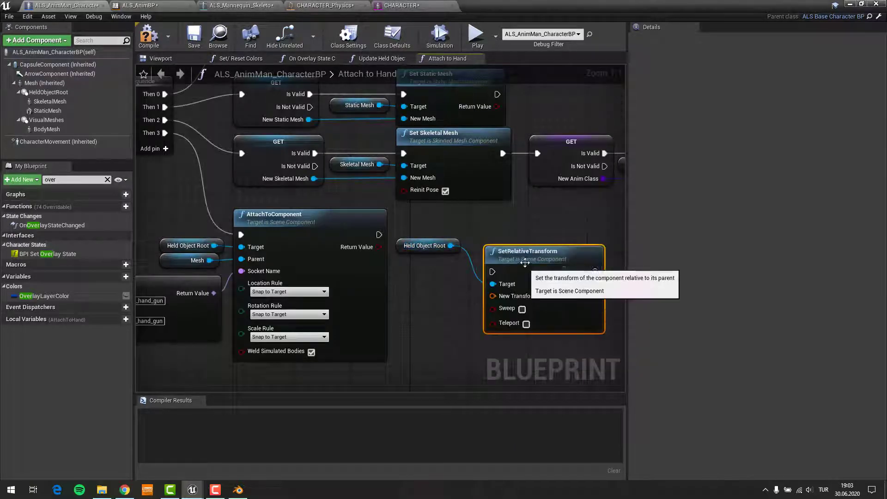
{"action": "mouse_move", "coordinate": [527, 267]}
{"action": "left_mouse_down"}
{"action": "mouse_move", "coordinate": [526, 221]}
{"action": "mouse_move", "coordinate": [378, 235]}
{"action": "left_mouse_up"}
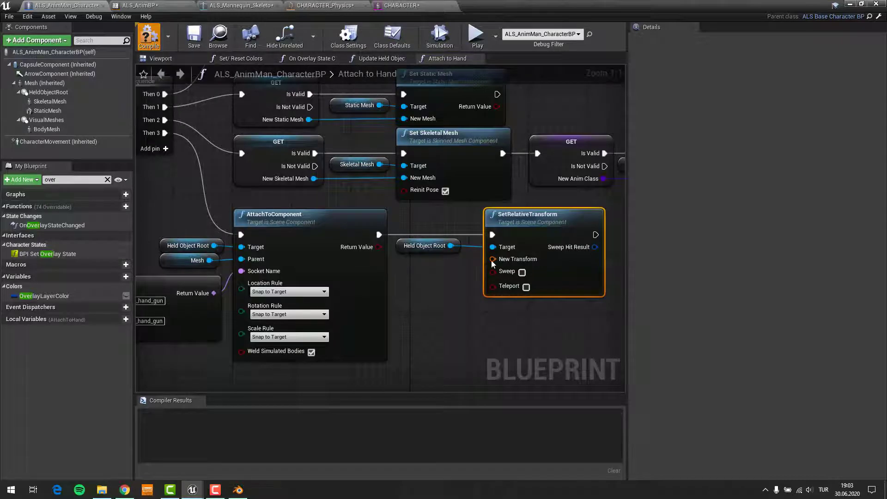
- Feed the Socket Transform input into New Transform and compile the blueprint
{"action": "left_click_drag", "start_coordinate": [493, 260], "coordinate": [395, 306]}
{"action": "type", "text": "get s"}
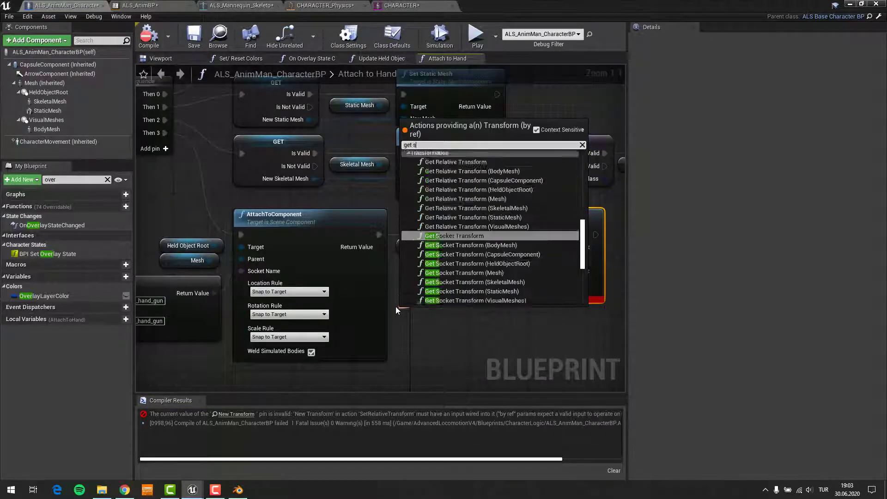
{"action": "type", "text": "ocket"}
{"action": "left_click", "coordinate": [457, 251]}
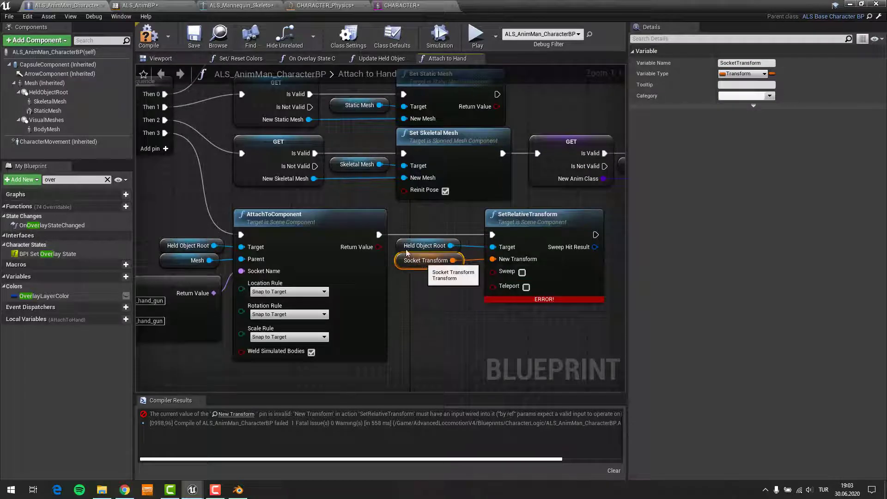
{"action": "left_click", "coordinate": [155, 46]}
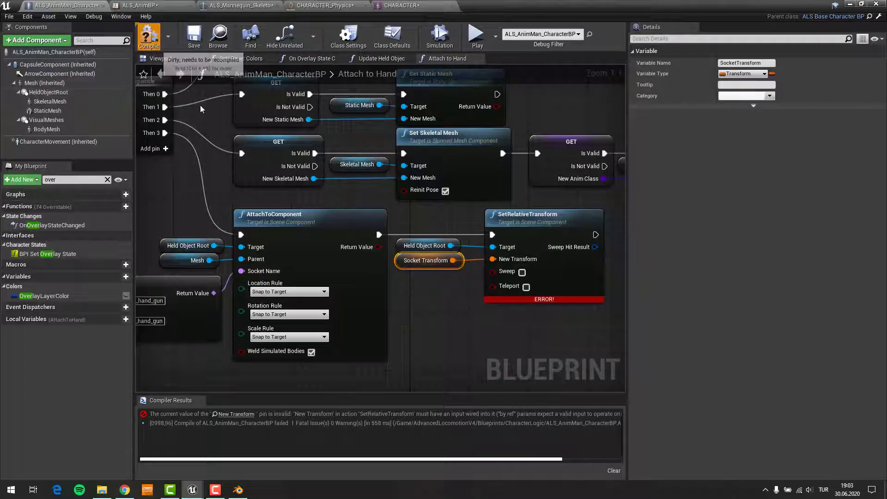
- In Update Held Object, add a Mesh reference with a Get Socket Transform node
{"action": "left_click", "coordinate": [366, 60]}
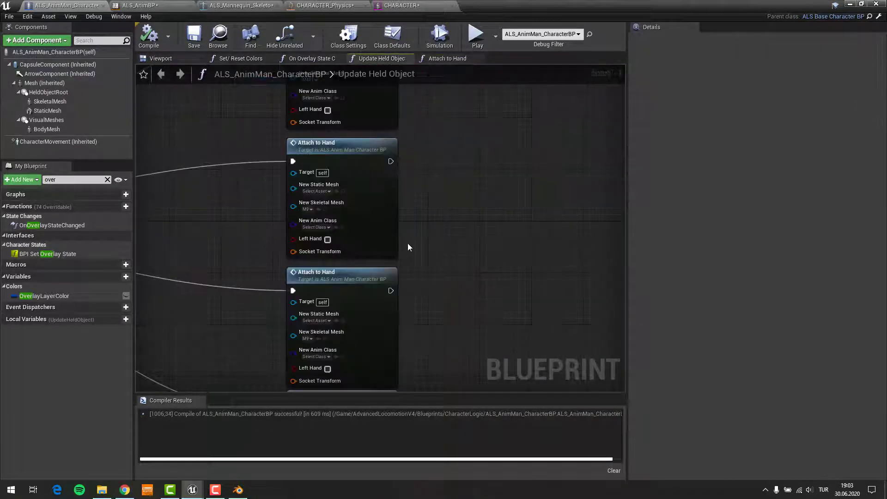
{"action": "right_click_drag", "start_coordinate": [289, 214], "coordinate": [414, 208]}
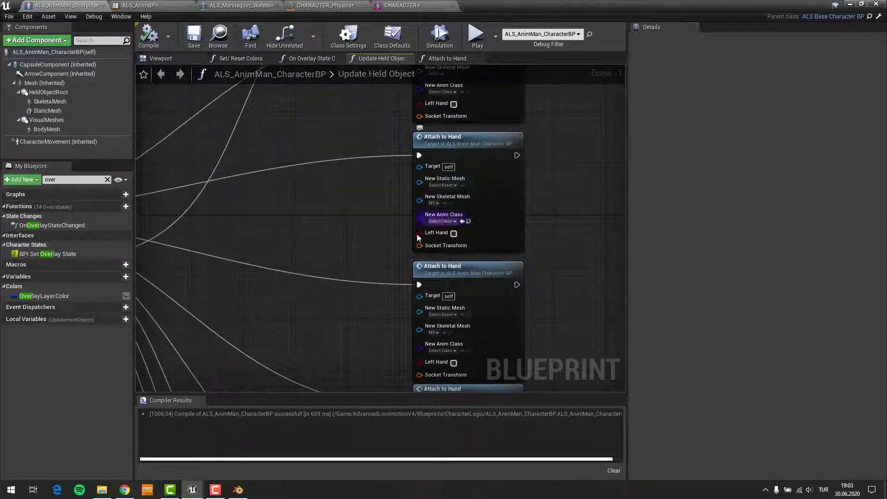
{"action": "left_click_drag", "start_coordinate": [419, 246], "coordinate": [303, 246]}
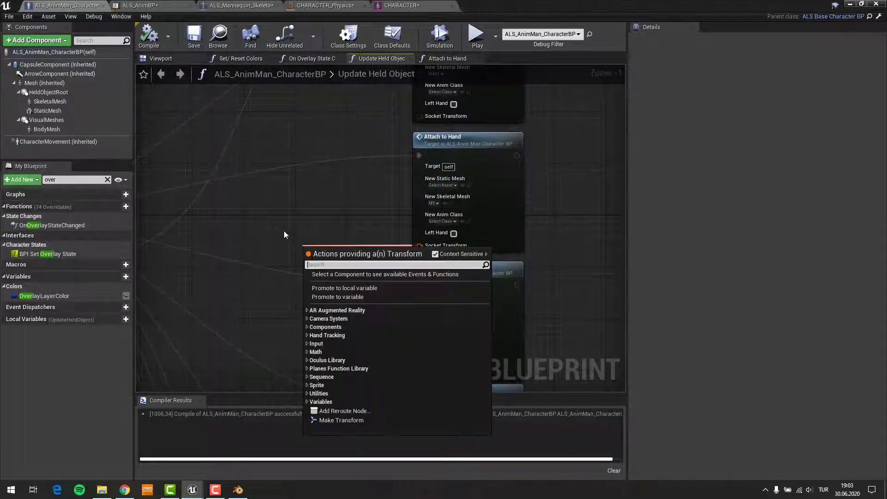
{"action": "left_click", "coordinate": [283, 231]}
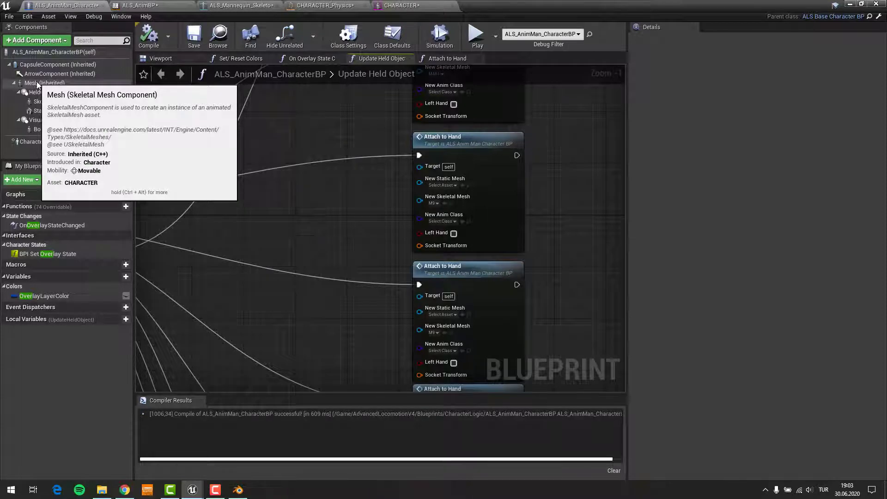
{"action": "mouse_move", "coordinate": [37, 85]}
{"action": "left_mouse_down"}
{"action": "mouse_move", "coordinate": [238, 215]}
{"action": "mouse_move", "coordinate": [333, 228]}
{"action": "left_mouse_up"}
{"action": "type", "text": "get"}
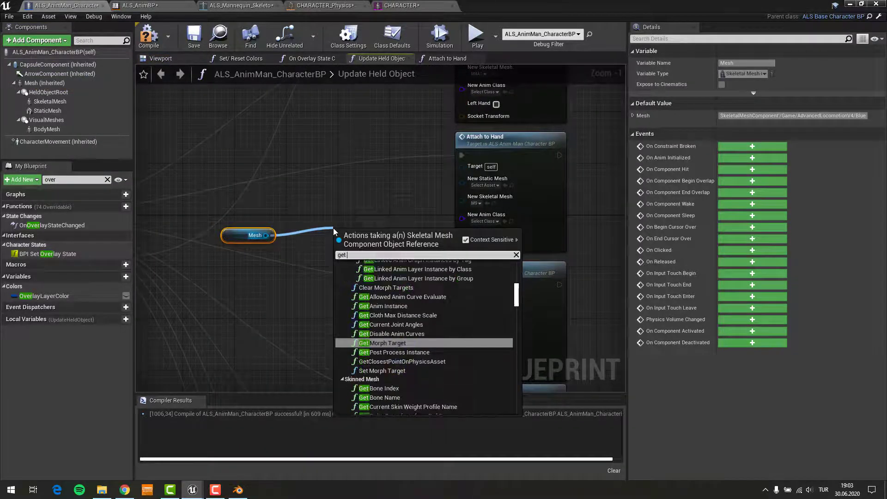
{"action": "type", "text": " socket"}
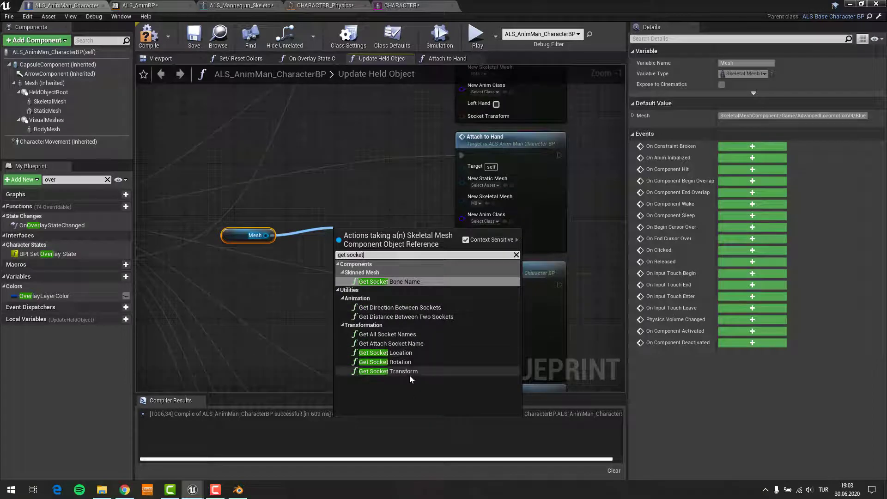
{"action": "left_click", "coordinate": [410, 371]}
- Wire the socket transform into Attach to Hand using RTS Parent Bone Space, then compile
{"action": "right_click_drag", "start_coordinate": [260, 225], "coordinate": [313, 250]}
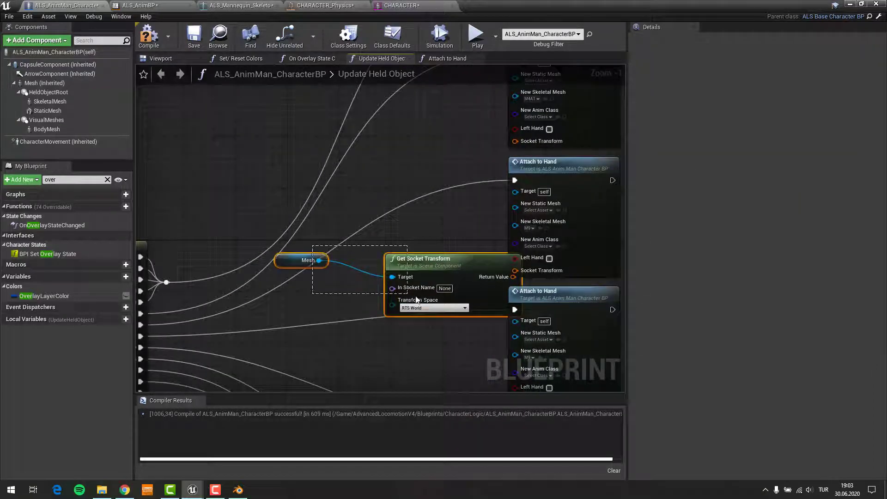
{"action": "right_click_drag", "start_coordinate": [417, 299], "coordinate": [371, 274]}
{"action": "left_click_drag", "start_coordinate": [468, 250], "coordinate": [542, 272]}
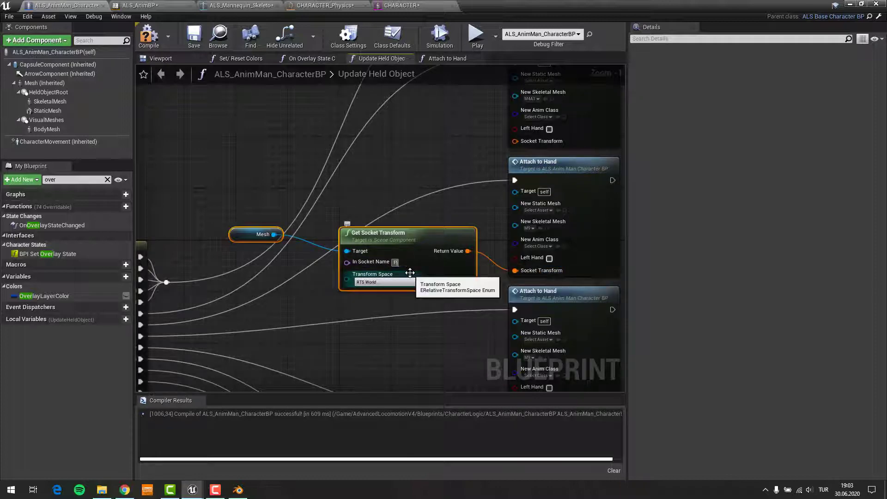
{"action": "type", "text": "Pistol"}
{"action": "left_click", "coordinate": [389, 280]}
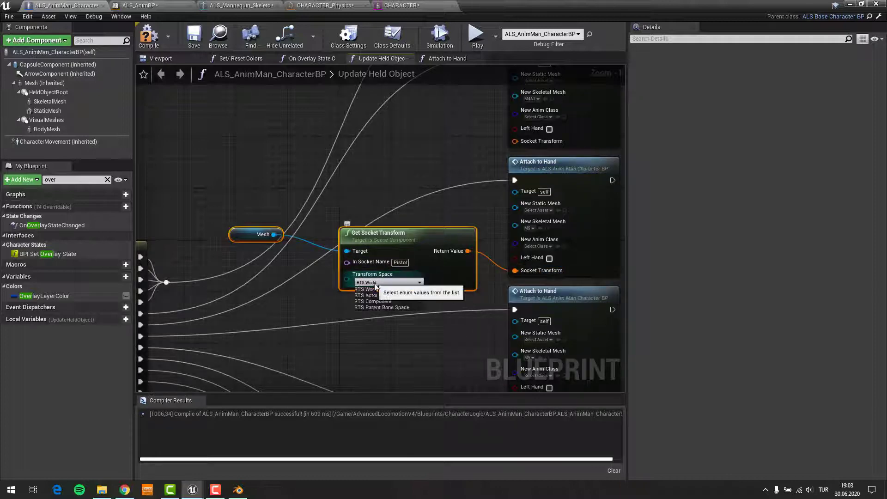
{"action": "left_click", "coordinate": [376, 307]}
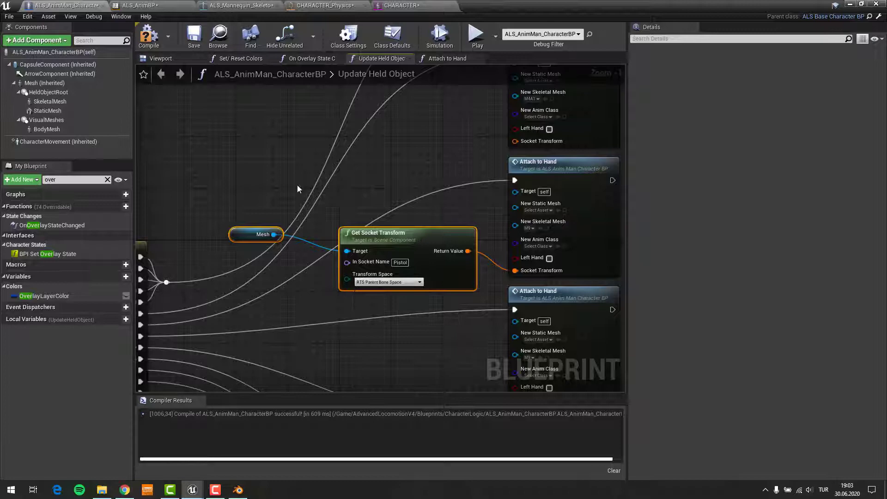
{"action": "left_click", "coordinate": [147, 46]}
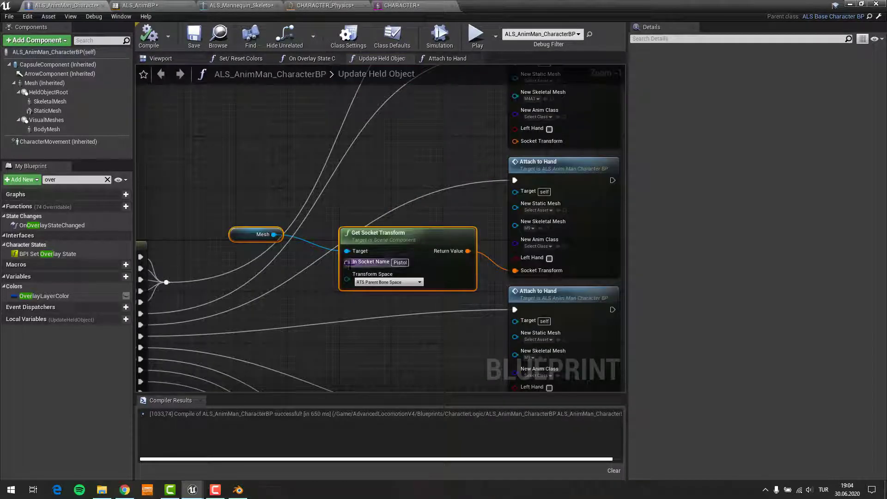
- Check the Pistol socket on the mannequin skeleton and keep RTS Parent Bone Space as the transform space
{"action": "left_click", "coordinate": [389, 282]}
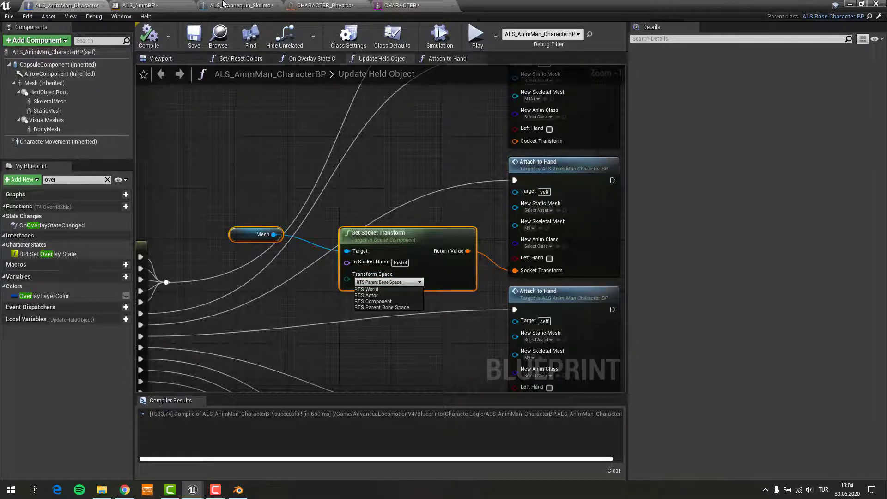
{"action": "left_click", "coordinate": [223, 4]}
{"action": "scroll", "coordinate": [480, 215], "scroll_direction": "down", "scroll_amount": 5}
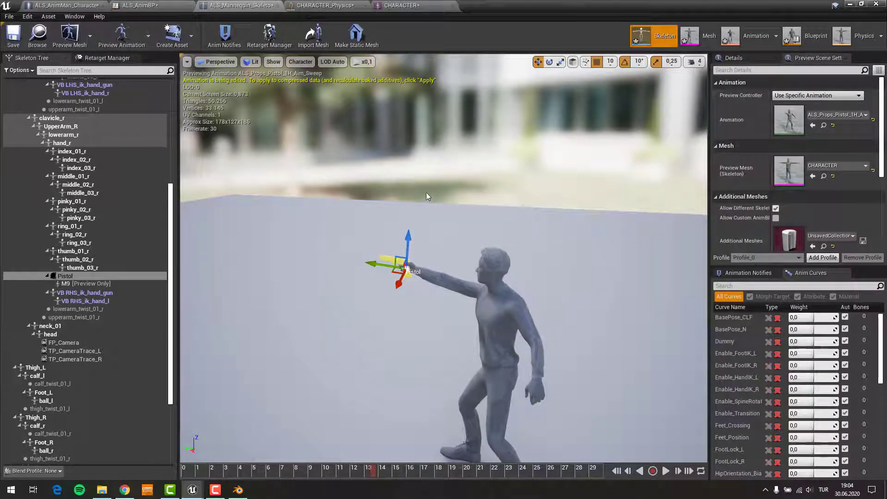
{"action": "left_click", "coordinate": [83, 5]}
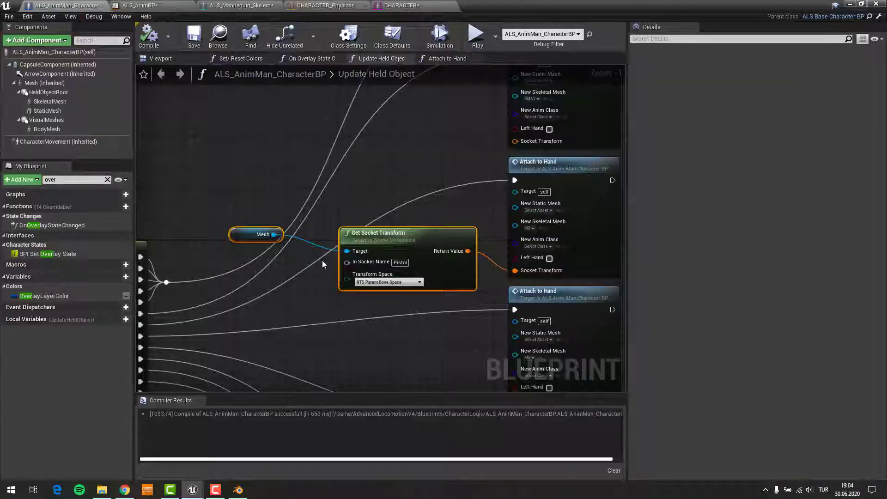
{"action": "left_click", "coordinate": [394, 282]}
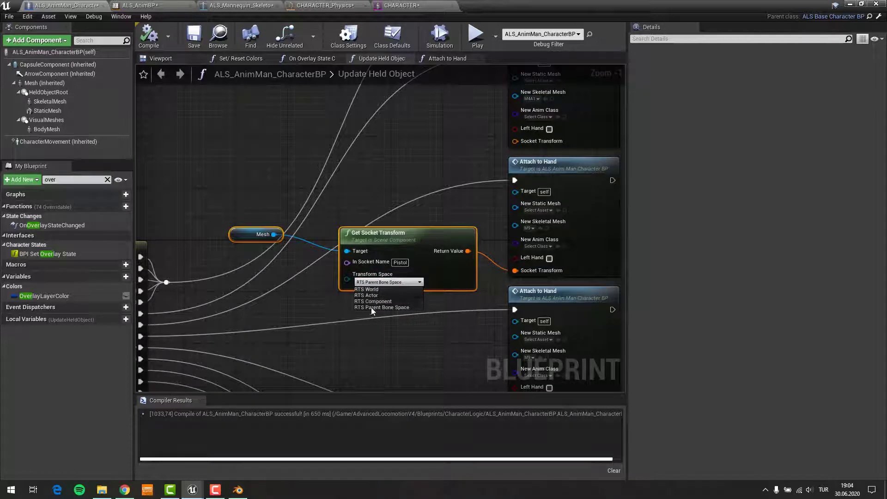
{"action": "left_click", "coordinate": [385, 307]}
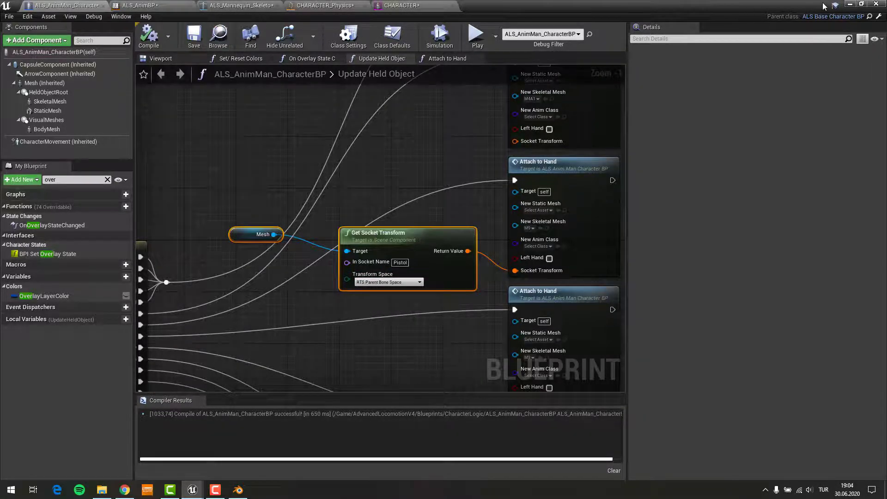
{"action": "left_click", "coordinate": [849, 4]}
- Play-test the level, cycling overlays until the character holds the pistol, then stop
{"action": "left_click", "coordinate": [493, 35]}
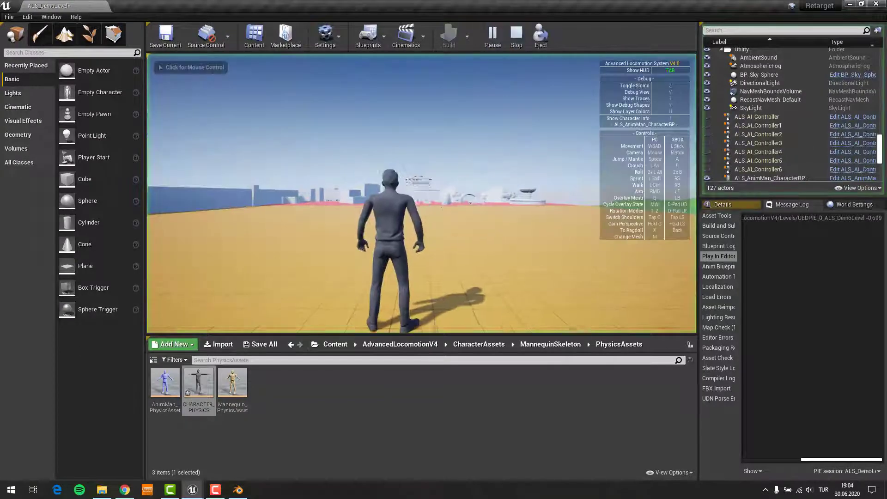
{"action": "key", "text": "q"}
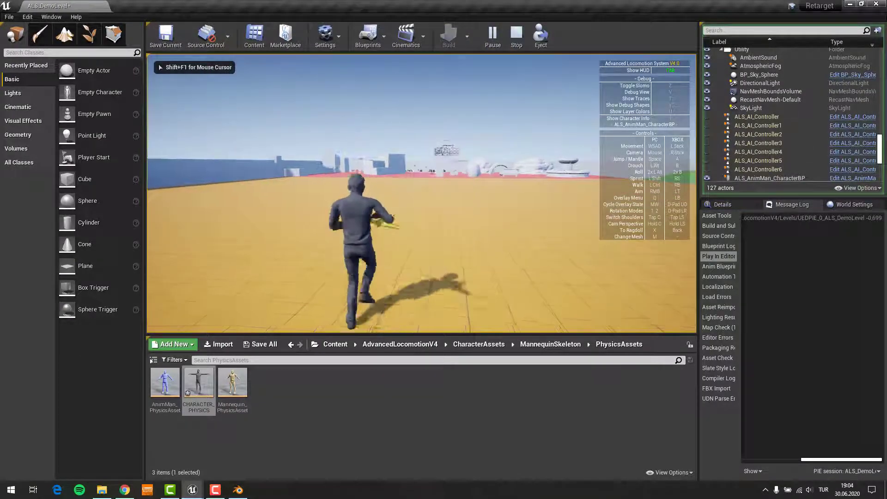
{"action": "key", "text": "q"}
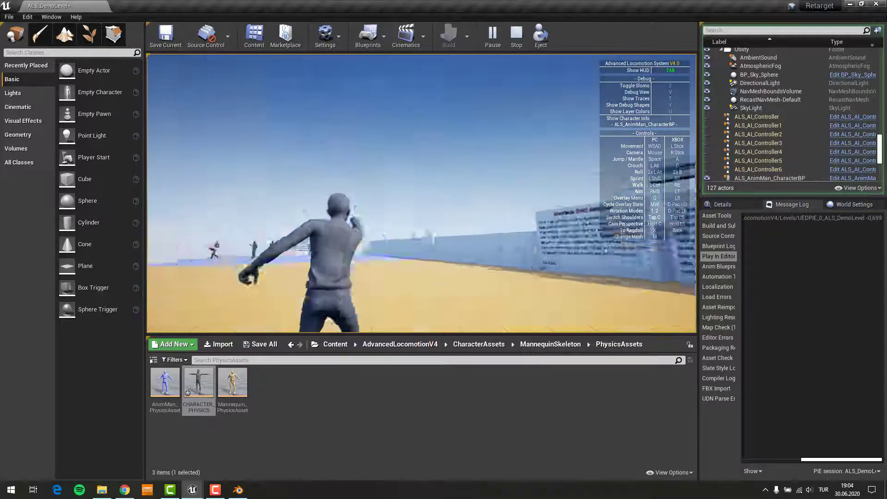
{"action": "key", "text": "Escape"}
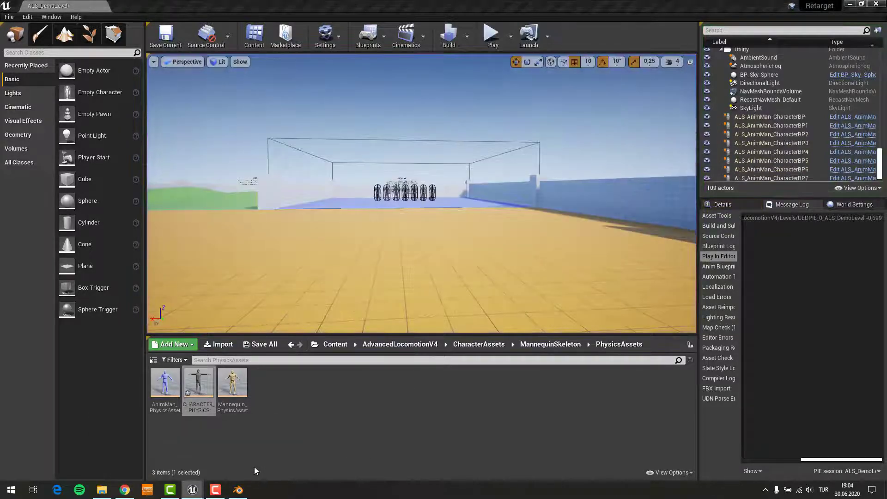
- Scale up the preview pistol in the mannequin skeleton to check its placement
{"action": "left_click", "coordinate": [254, 467]}
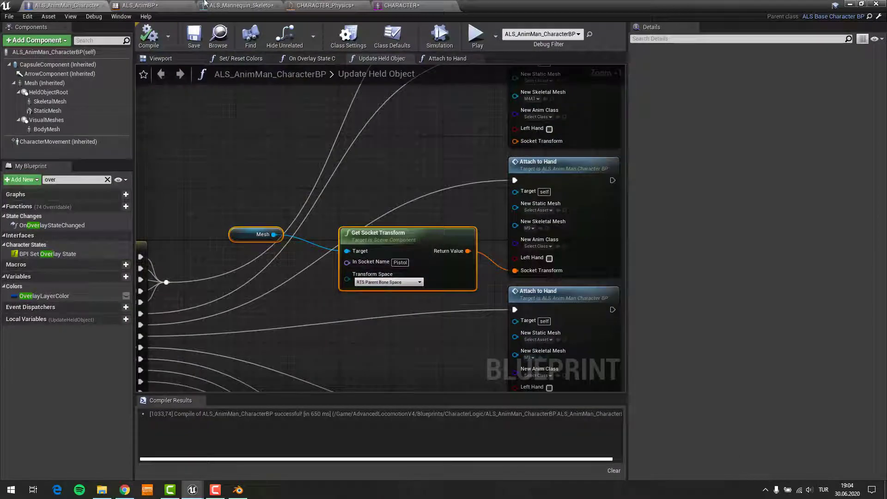
{"action": "left_click", "coordinate": [240, 5]}
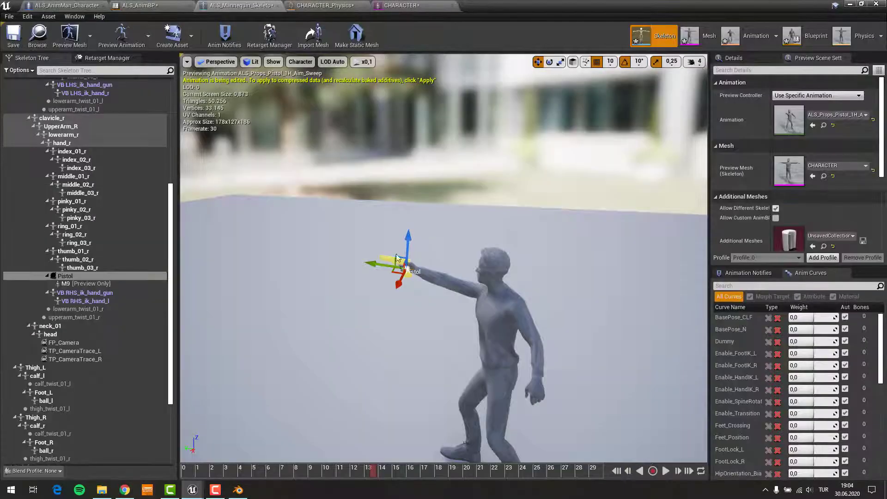
{"action": "left_click", "coordinate": [560, 61]}
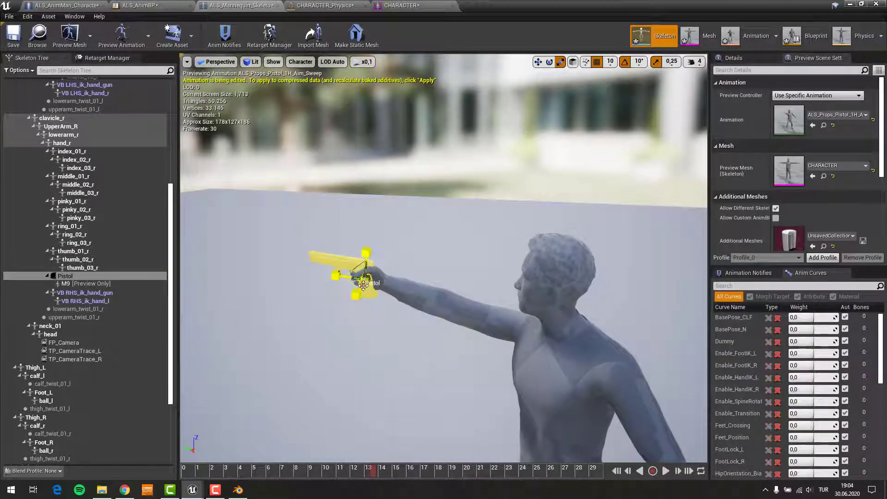
{"action": "left_click_drag", "start_coordinate": [365, 281], "coordinate": [365, 282]}
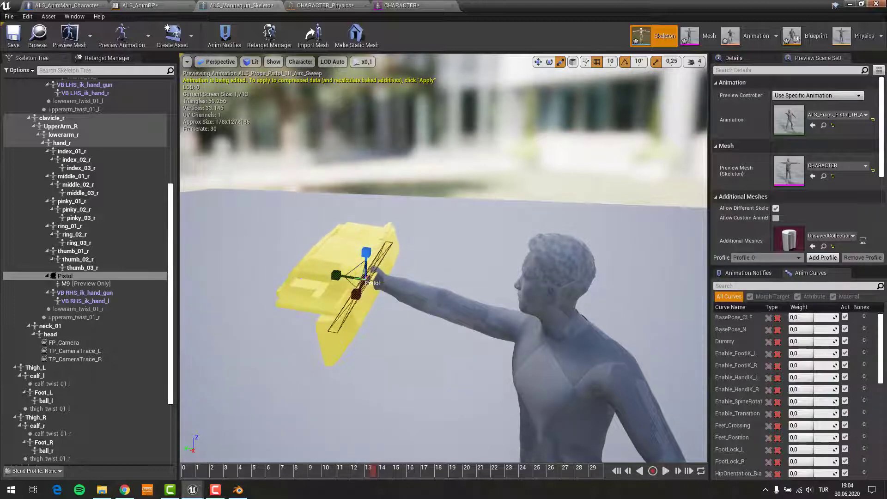
- Play-test the pistol overlay again, stop, and start a fresh play session
{"action": "left_click", "coordinate": [852, 4]}
{"action": "left_click", "coordinate": [492, 35]}
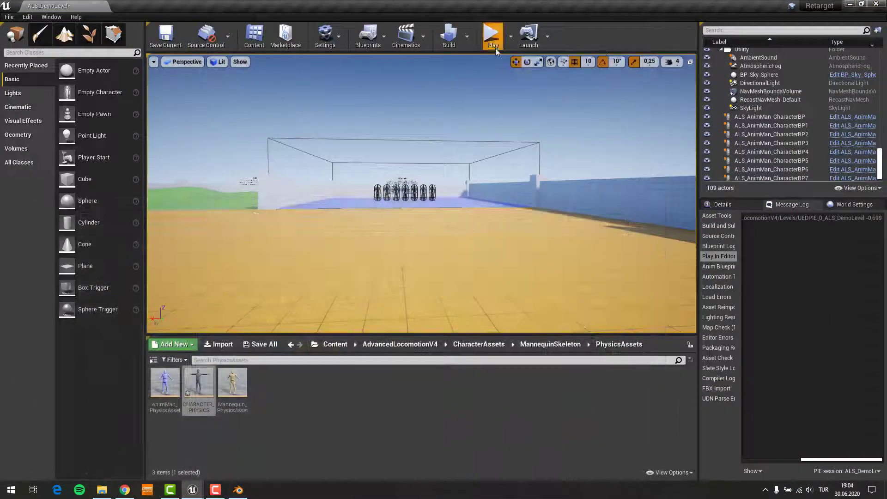
{"action": "key", "text": "q"}
{"action": "scroll", "coordinate": [421, 193], "scroll_direction": "down", "scroll_amount": 1}
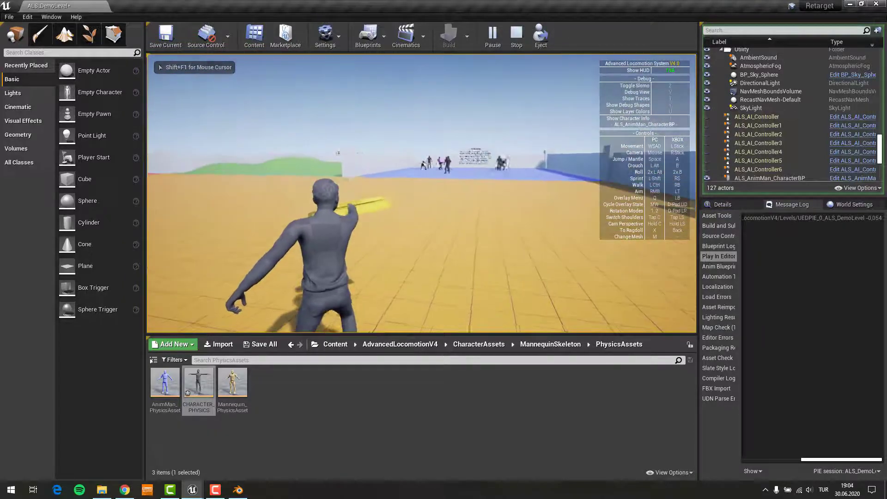
{"action": "key", "text": "Escape"}
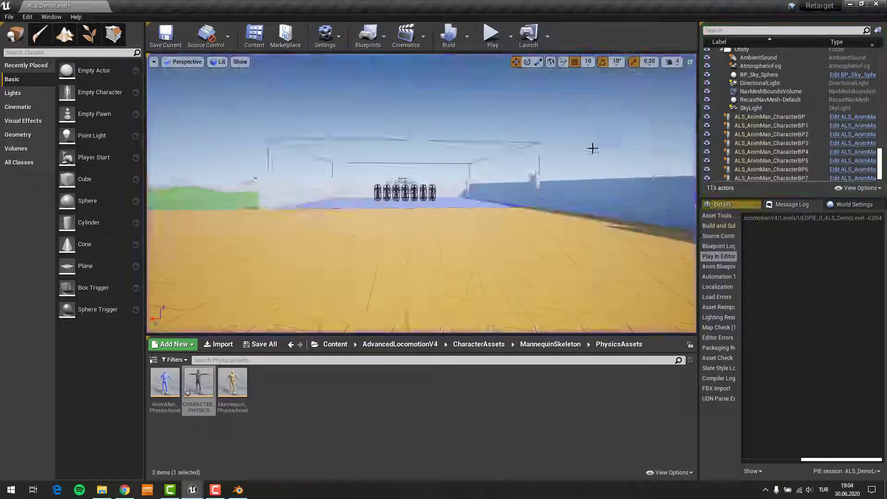
{"action": "key", "text": "alt+p"}
- Run the character forward, stop play, and drop a Cube into the level beside the character
{"action": "key", "text": "w"}
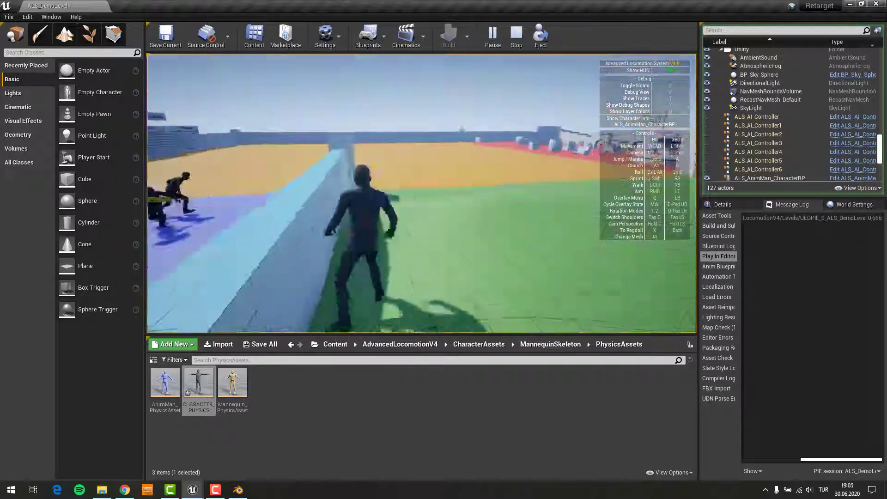
{"action": "key", "text": "Escape"}
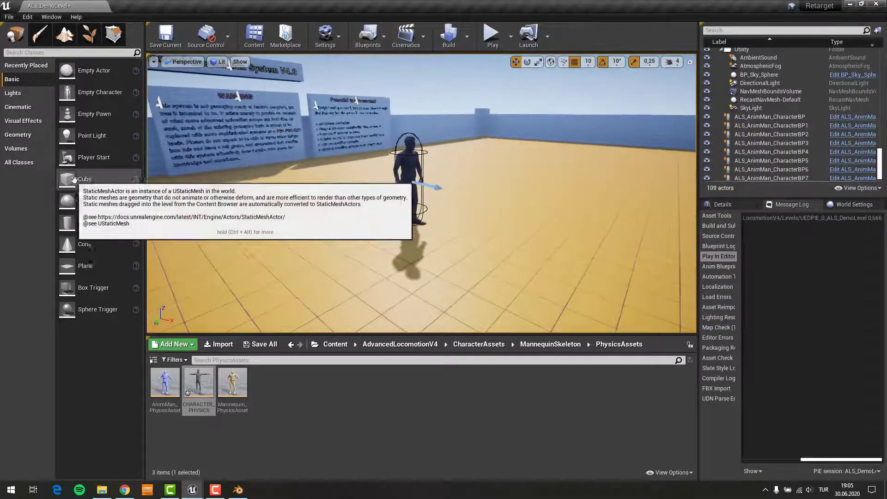
{"action": "left_click_drag", "start_coordinate": [74, 179], "coordinate": [486, 219]}
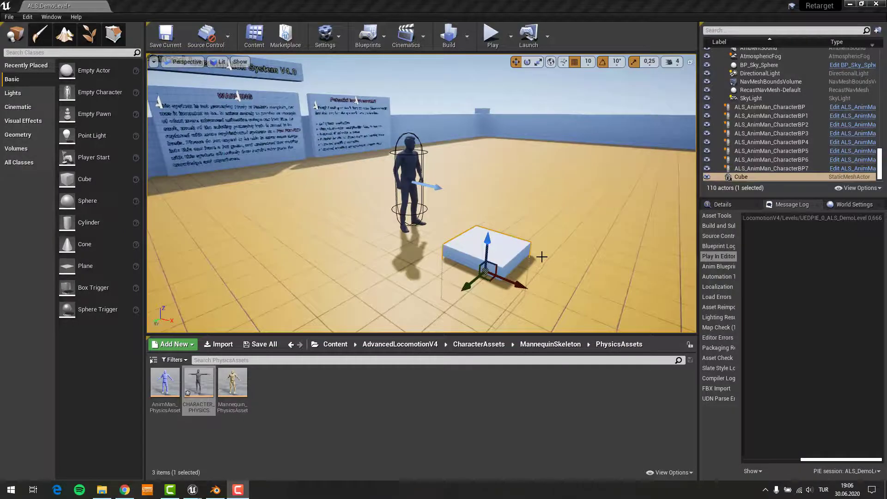
{"action": "right_click_drag", "start_coordinate": [541, 256], "coordinate": [443, 240]}
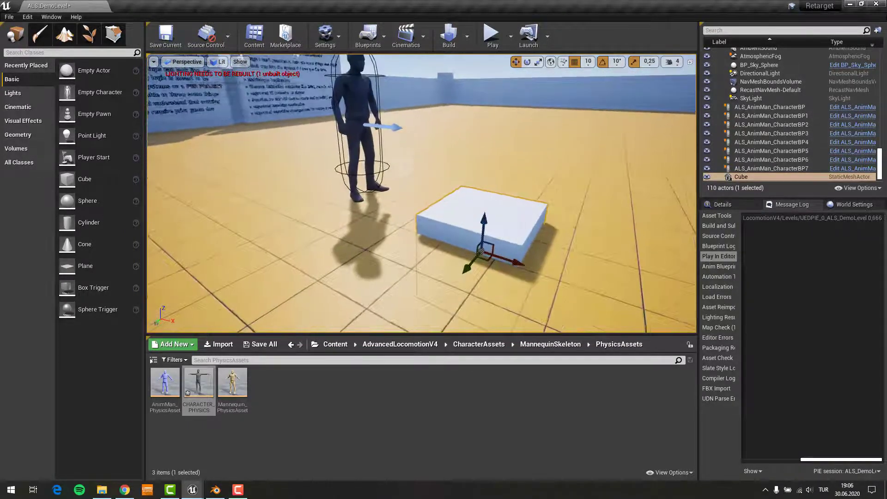
- Play-test mantling onto the cube, stop, and reselect the player character
{"action": "key", "text": "alt+p"}
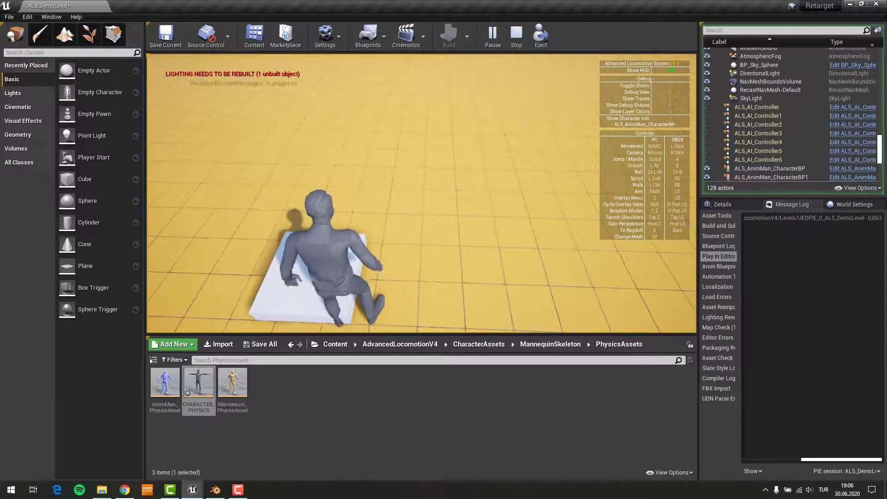
{"action": "key", "text": "Escape"}
{"action": "left_click", "coordinate": [476, 211]}
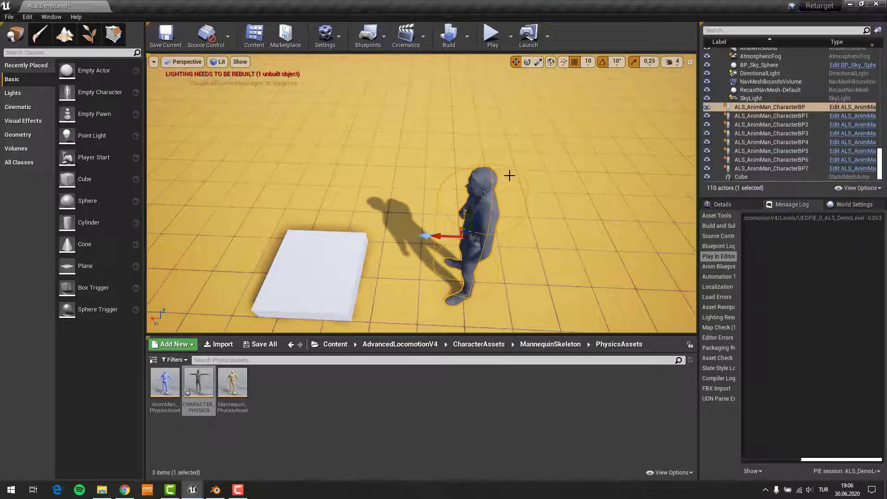
{"action": "left_click", "coordinate": [493, 38]}
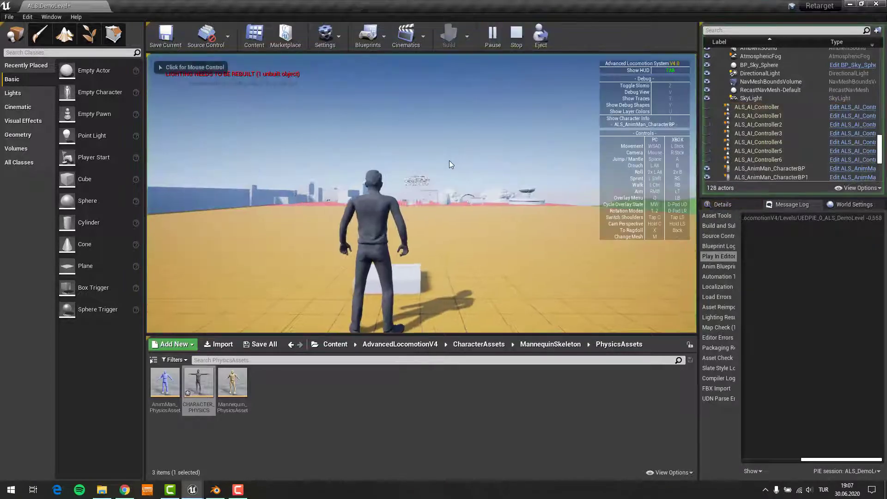
{"action": "key", "text": "Escape"}
{"action": "mouse_move", "coordinate": [460, 184]}
{"action": "right_mouse_down"}
{"action": "mouse_move", "coordinate": [490, 184]}
{"action": "mouse_move", "coordinate": [416, 184]}
{"action": "mouse_move", "coordinate": [473, 185]}
{"action": "right_mouse_up"}
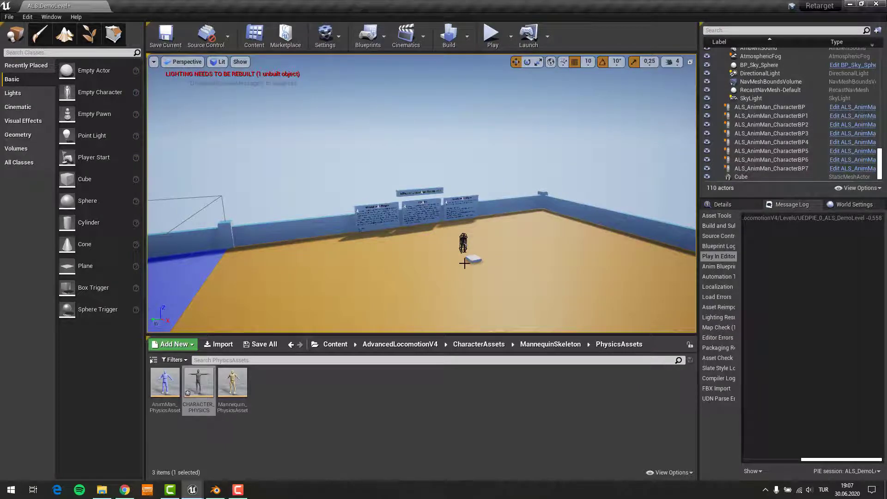
{"action": "left_click", "coordinate": [462, 242]}
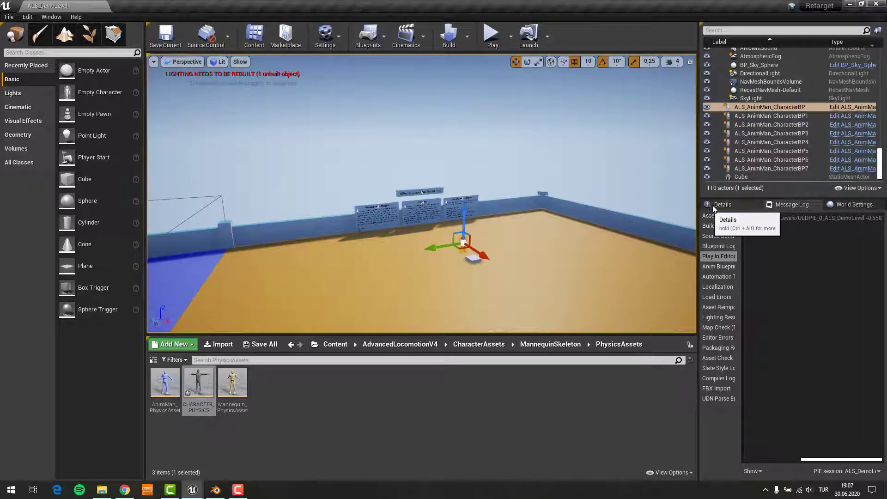
- Open ALS_AnimMan_CharacterBP, select its inherited Mesh component in the Viewport, and view the Attach to Hand graph
{"action": "left_click", "coordinate": [841, 113]}
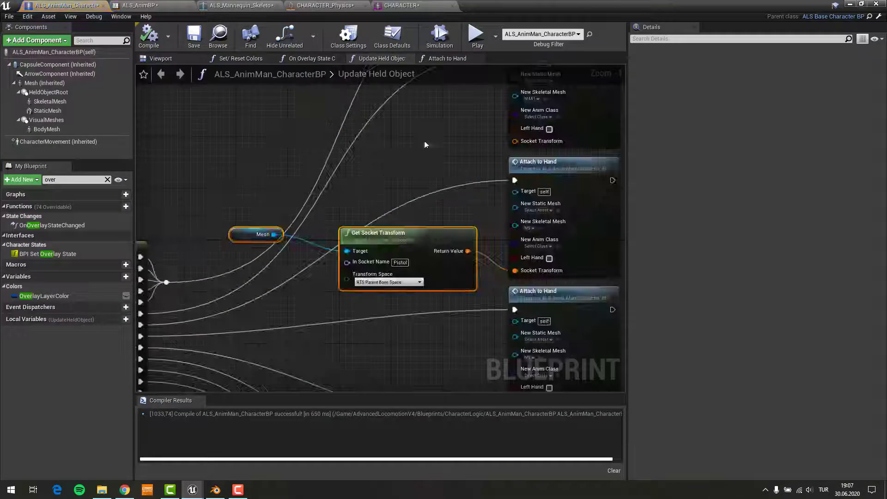
{"action": "left_click", "coordinate": [171, 59]}
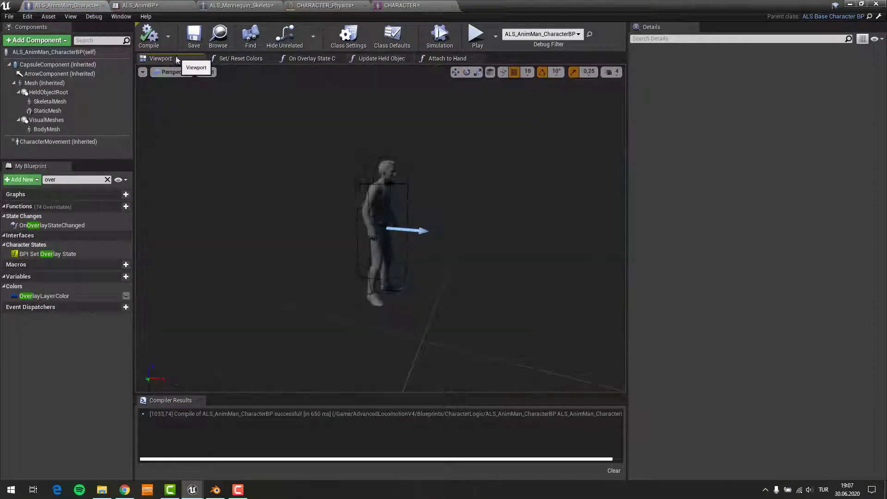
{"action": "left_click", "coordinate": [365, 188]}
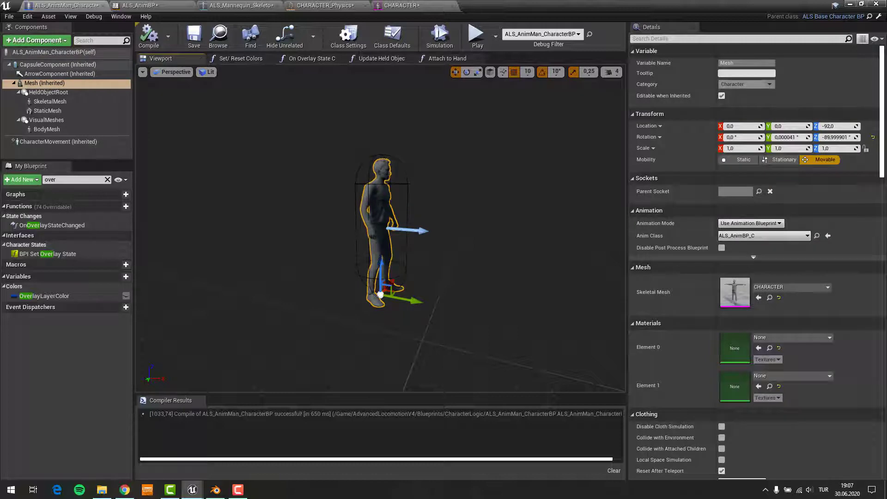
{"action": "left_click", "coordinate": [447, 58]}
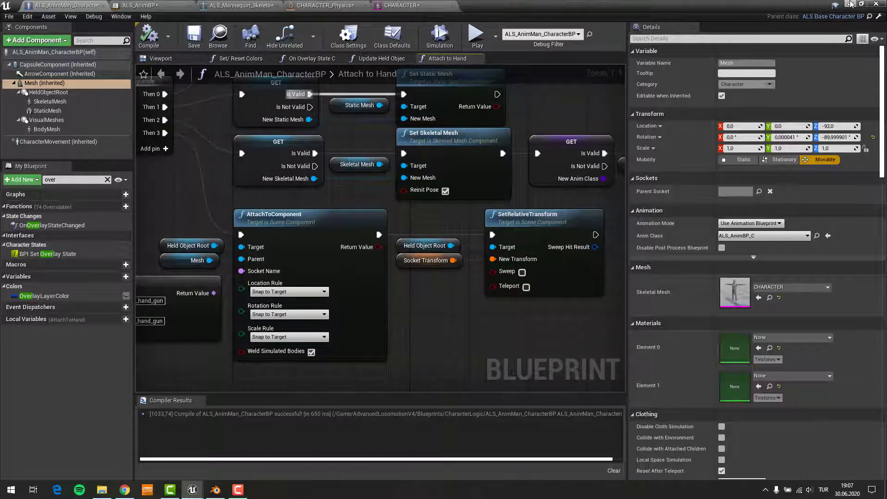
- In ALS_AnimBP's AnimGraph, drill into the OverlayLayer graph's Overlay States state machine
{"action": "left_click", "coordinate": [128, 4]}
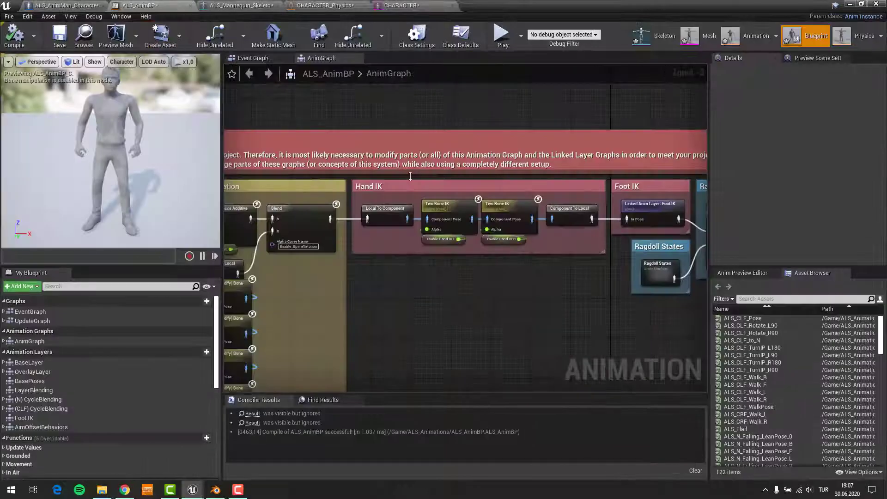
{"action": "scroll", "coordinate": [441, 296], "scroll_direction": "down", "scroll_amount": 4}
{"action": "right_click_drag", "start_coordinate": [272, 260], "coordinate": [337, 253]}
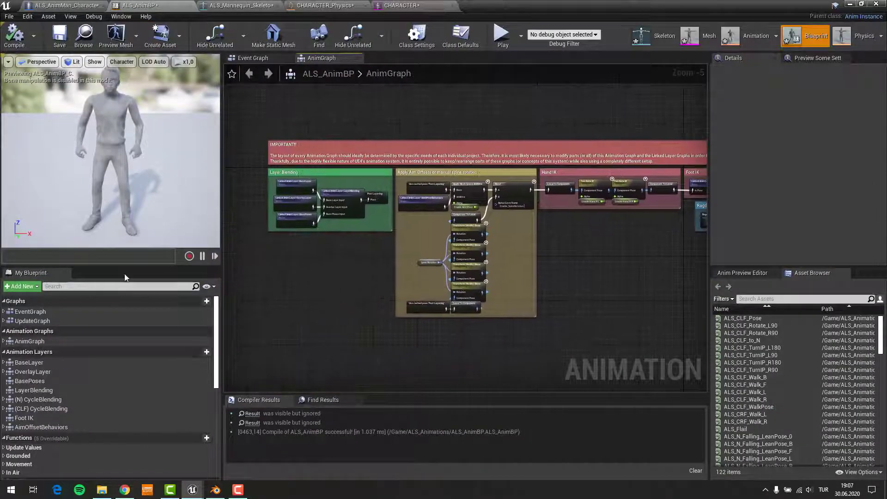
{"action": "double_click", "coordinate": [41, 373]}
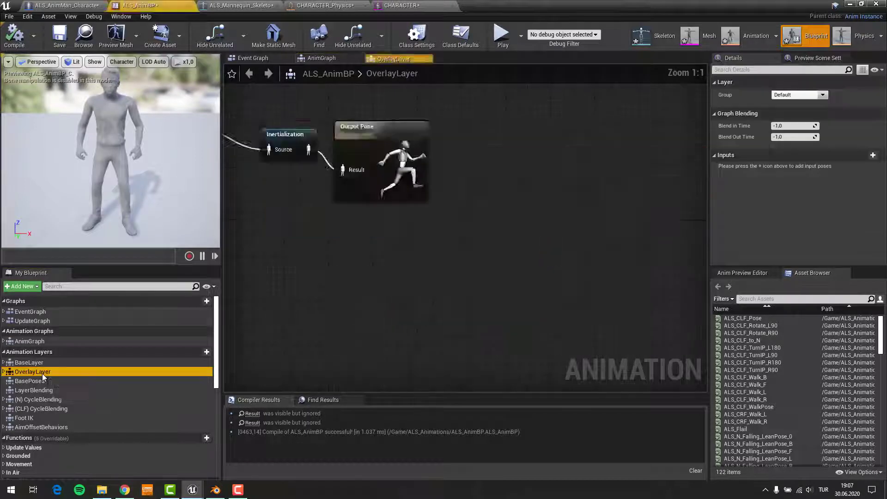
{"action": "double_click", "coordinate": [412, 264]}
{"action": "right_click_drag", "start_coordinate": [413, 265], "coordinate": [416, 291]}
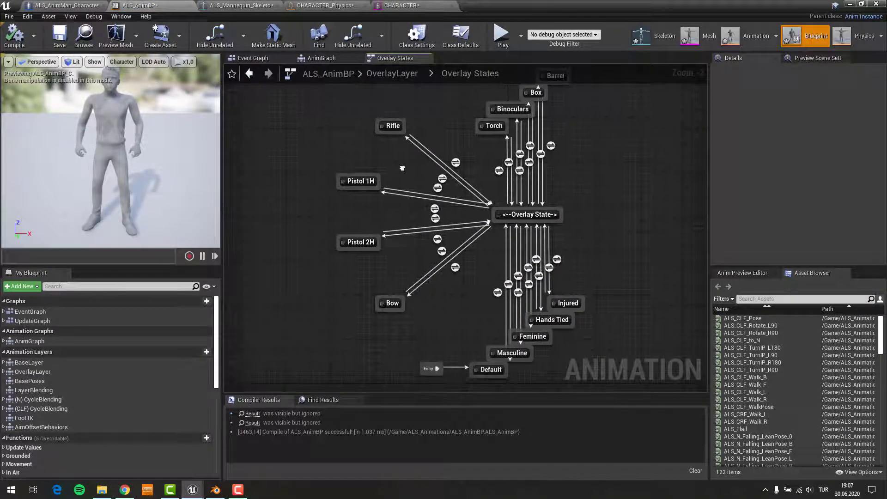
- Open the Rifle overlay state and the ALS_Props_M4A1_Poses asset from its Mantle 1M Pose node
{"action": "double_click", "coordinate": [379, 119]}
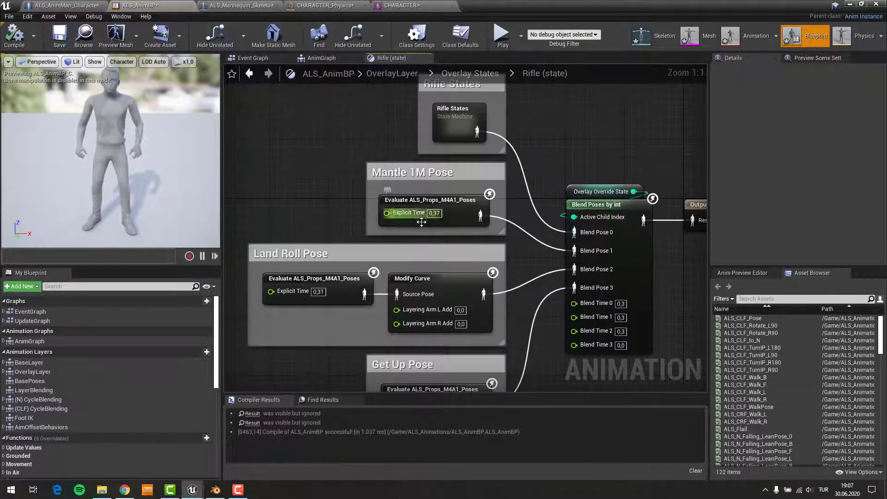
{"action": "left_click", "coordinate": [464, 206]}
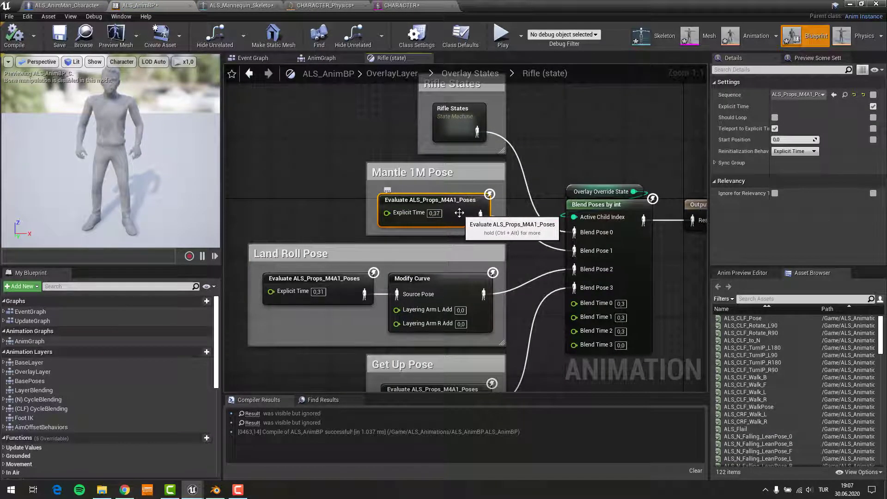
{"action": "double_click", "coordinate": [458, 213]}
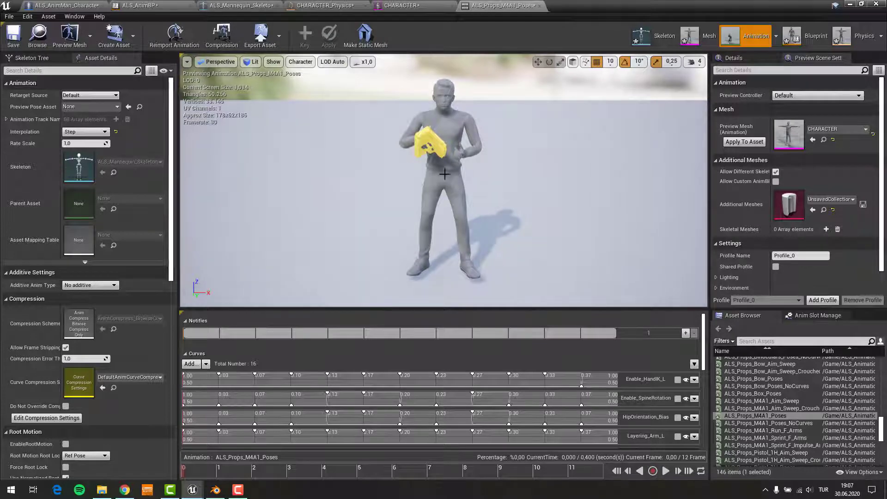
- Focus the level view on the selected character, then return to the ALS_Props_M4A1_Poses editor
{"action": "left_click", "coordinate": [850, 5]}
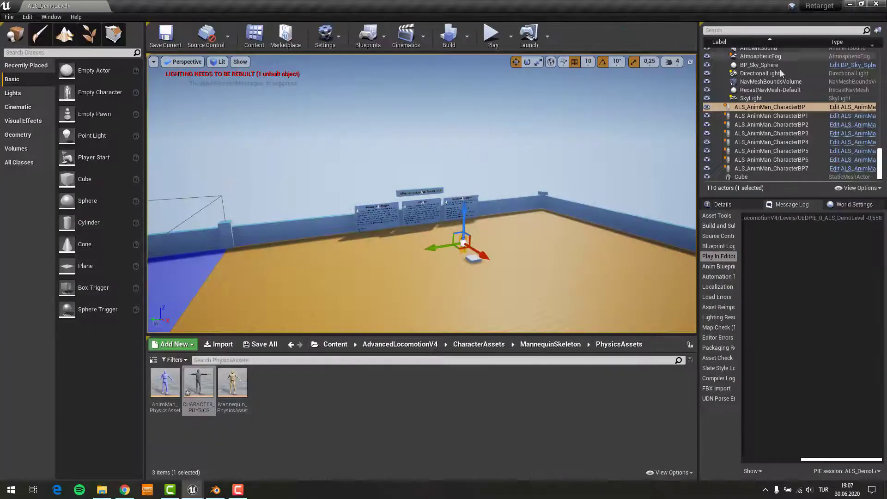
{"action": "key", "text": "f"}
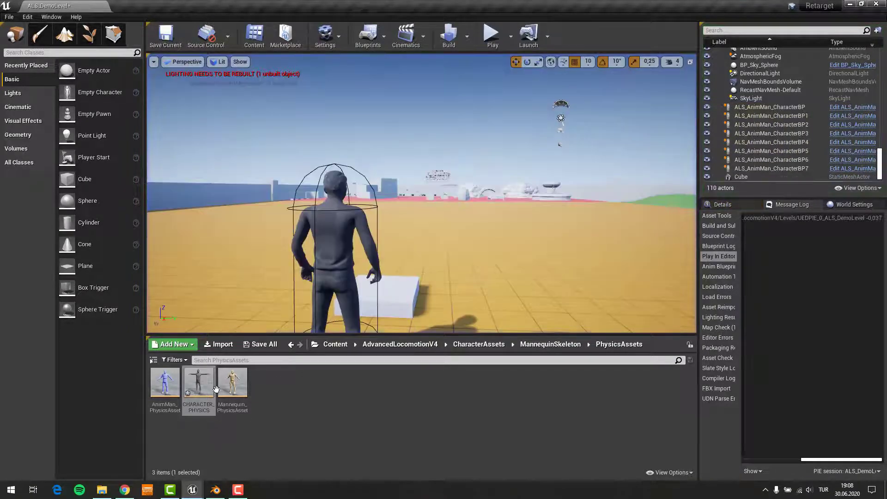
{"action": "mouse_move", "coordinate": [192, 489]}
{"action": "left_click", "coordinate": [240, 446]}
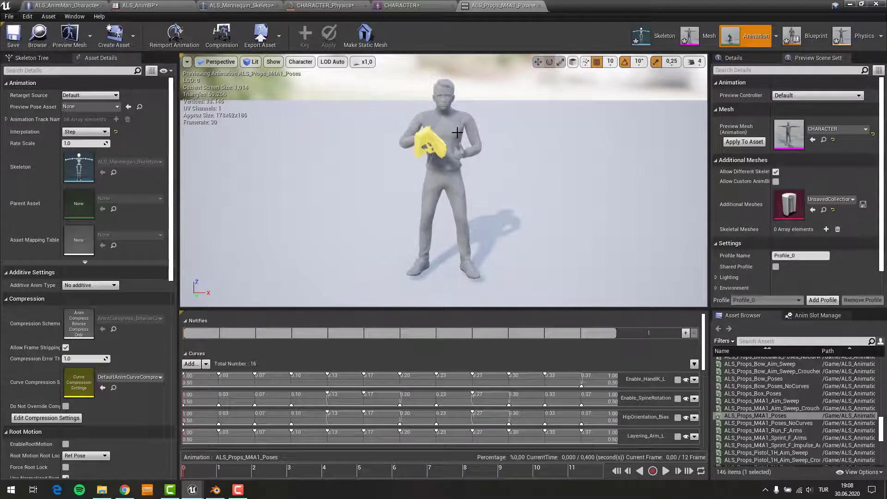
- Add curve metadata from Curves > Add, scroll the Layering curves, then minimize the editor
{"action": "left_click", "coordinate": [192, 367]}
{"action": "mouse_move", "coordinate": [221, 380]}
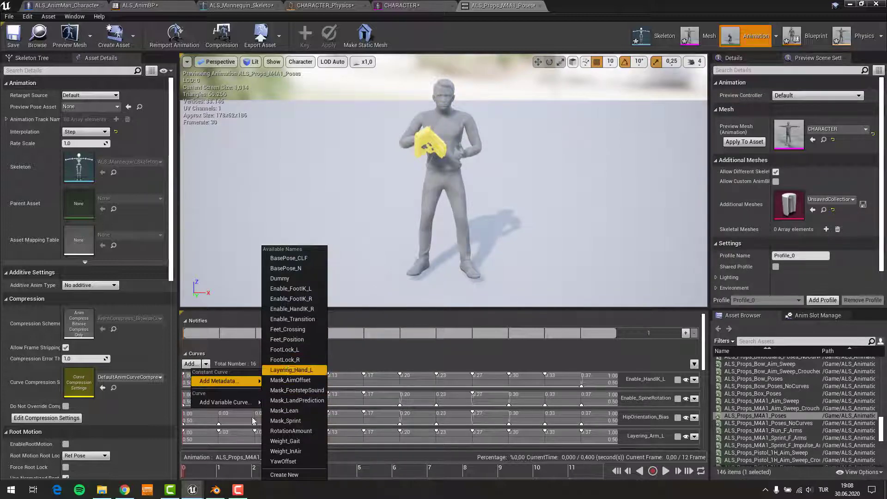
{"action": "left_click_drag", "start_coordinate": [703, 351], "coordinate": [706, 402]}
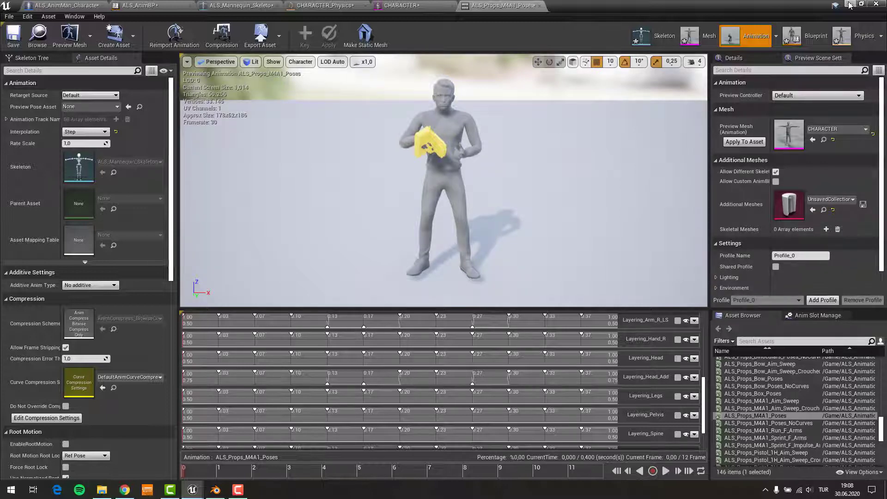
{"action": "left_click", "coordinate": [849, 5]}
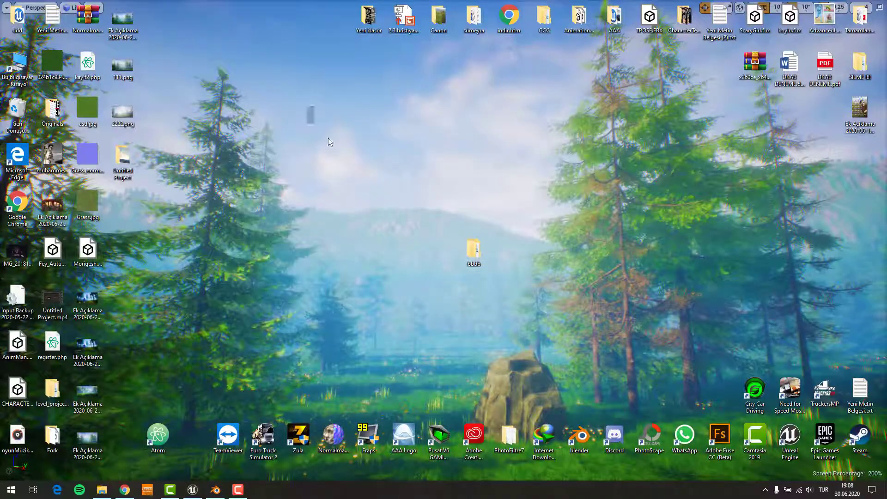
- Sweep selection boxes across the desktop icons, then nudge the Atom shortcut slightly right
{"action": "left_click_drag", "start_coordinate": [329, 142], "coordinate": [727, 319]}
{"action": "left_click_drag", "start_coordinate": [278, 167], "coordinate": [684, 337]}
{"action": "left_click_drag", "start_coordinate": [706, 340], "coordinate": [707, 341]}
{"action": "left_click_drag", "start_coordinate": [650, 280], "coordinate": [268, 164]}
{"action": "mouse_move", "coordinate": [291, 174]}
{"action": "left_mouse_down"}
{"action": "mouse_move", "coordinate": [609, 316]}
{"action": "mouse_move", "coordinate": [685, 375]}
{"action": "mouse_move", "coordinate": [651, 339]}
{"action": "left_mouse_up"}
{"action": "left_click_drag", "start_coordinate": [158, 434], "coordinate": [187, 434]}
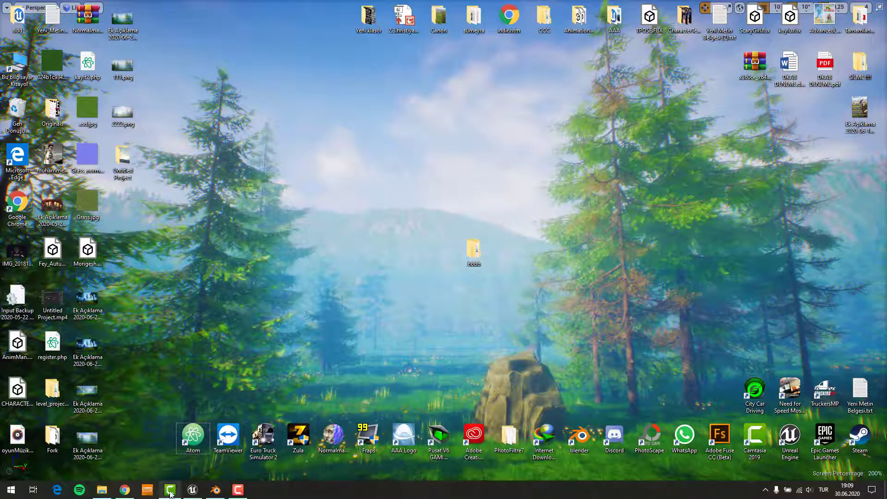
{"action": "mouse_move", "coordinate": [170, 492]}
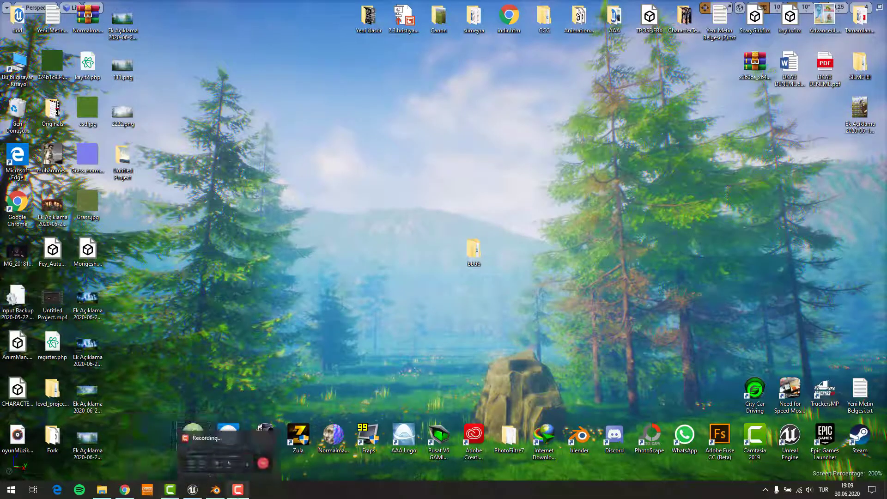